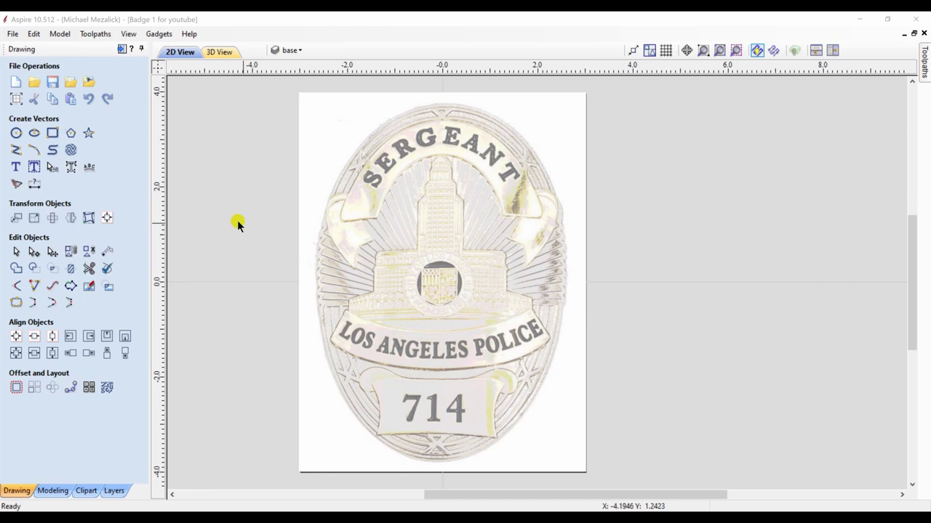
Set the badge photo's unselected fade to 69% in its Object Properties.
left_click(348, 264)
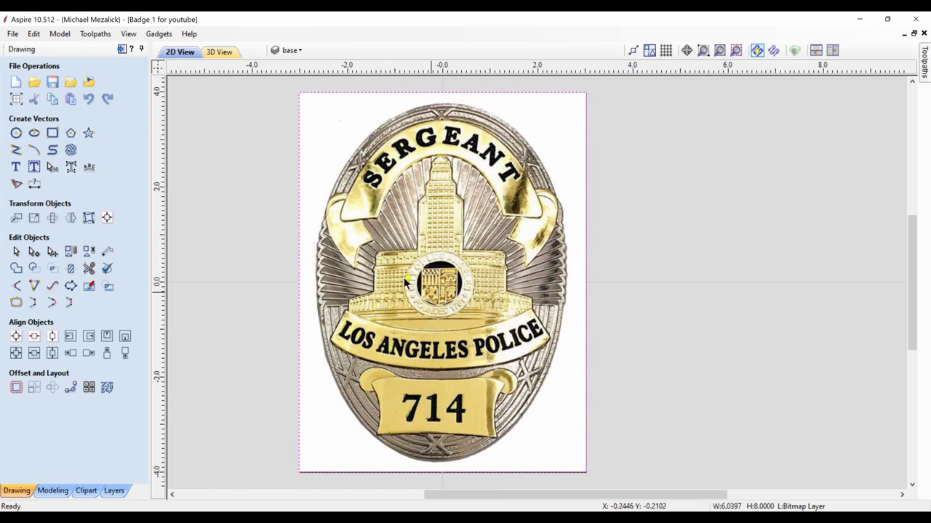
right_click(476, 336)
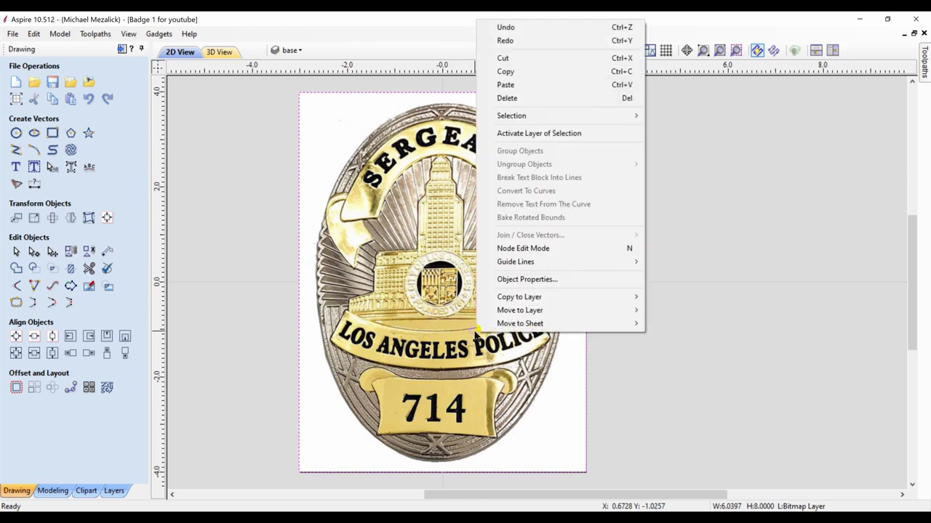
left_click(522, 280)
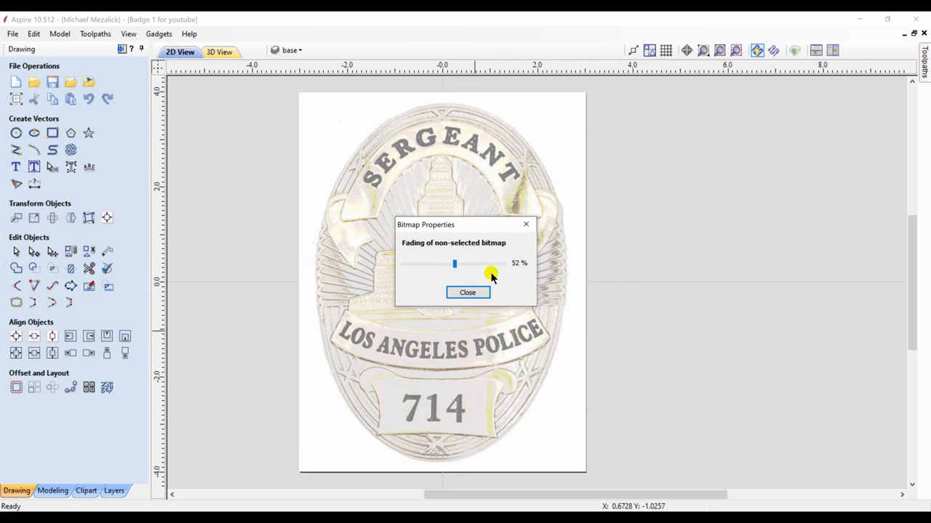
mouse_move(456, 267)
left_mouse_down()
mouse_move(404, 266)
mouse_move(453, 266)
left_mouse_up()
left_click(468, 292)
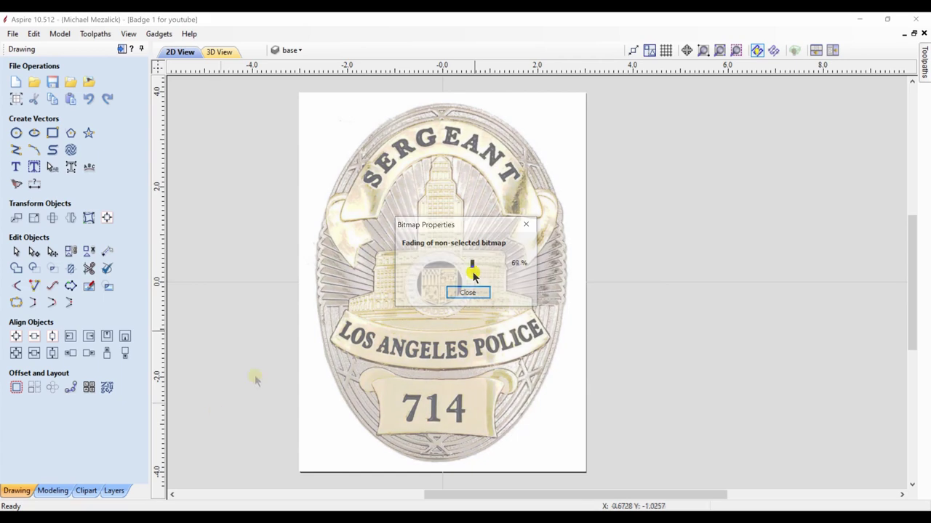
Hide and re-show the Bitmap Layer to check the photo sits on it.
left_click(114, 490)
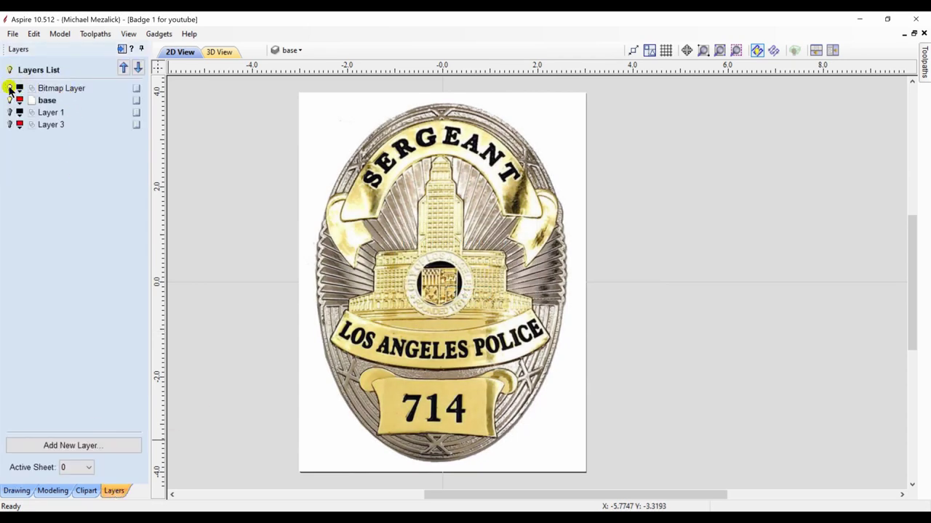
left_click(10, 88)
left_click(9, 88)
left_click(16, 490)
Trace the badge photo in Black/White at a 0.96 threshold, including white areas, and apply it.
left_click(18, 186)
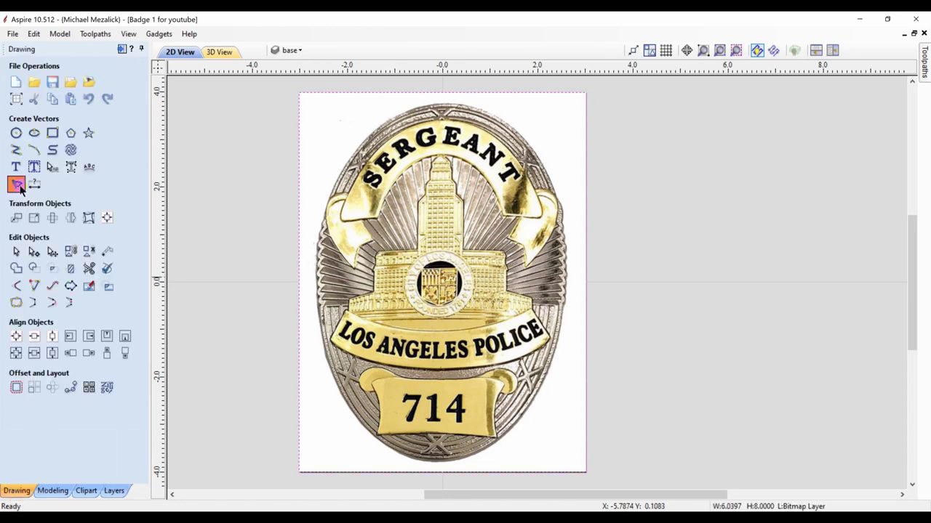
left_click(56, 273)
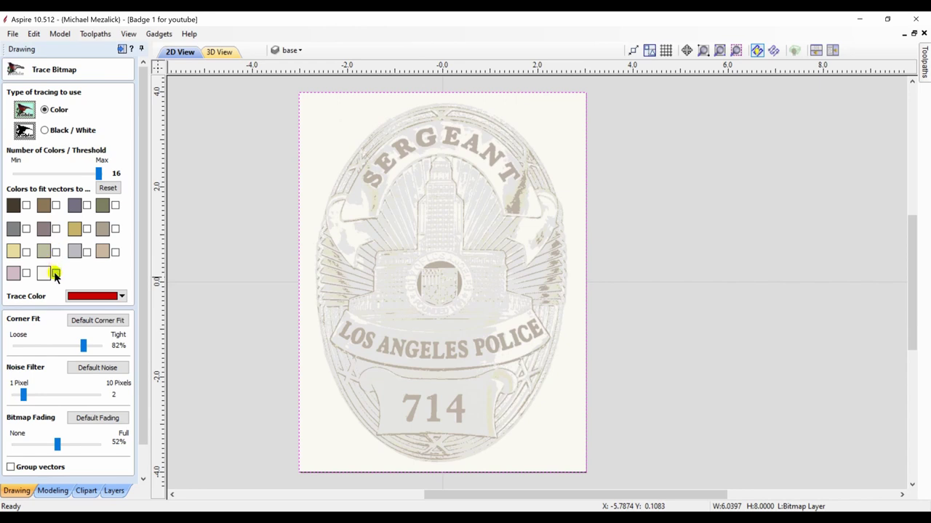
left_click(43, 129)
left_click_drag(58, 176, 95, 176)
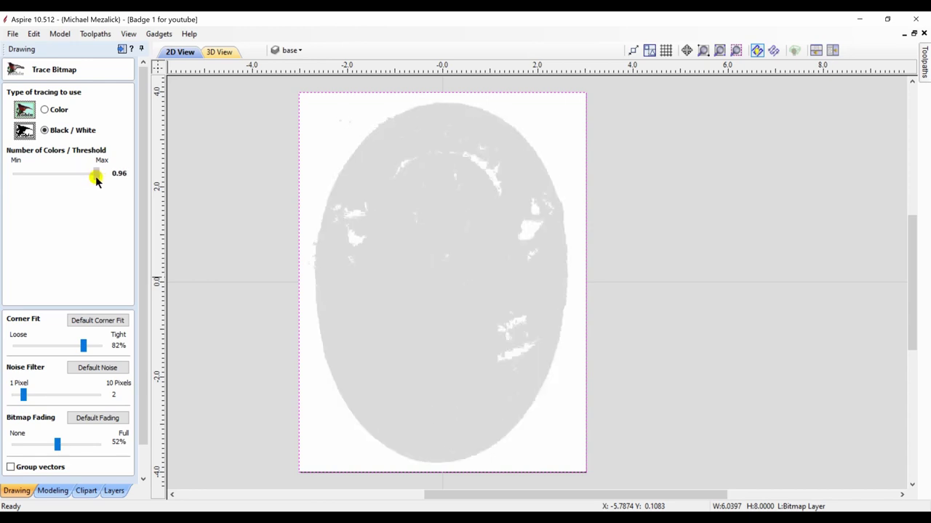
scroll(141, 335, "down", 2)
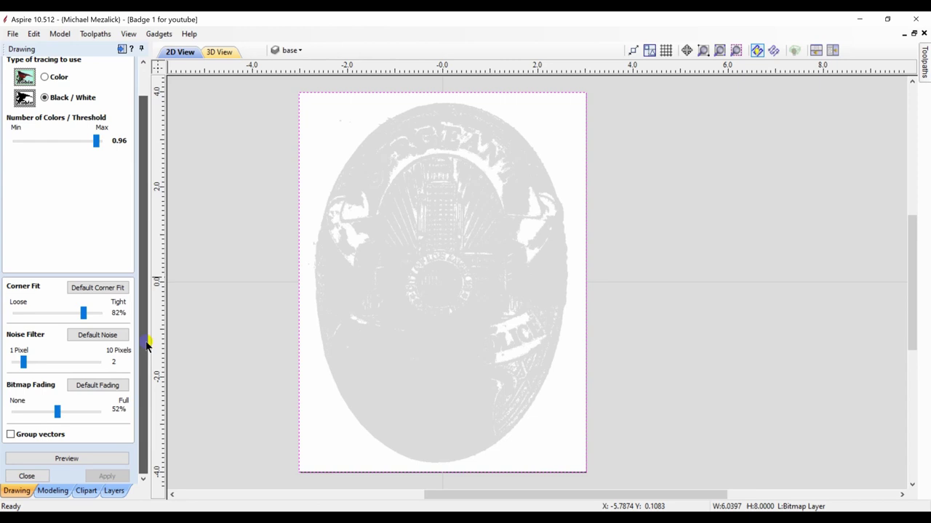
left_click(68, 459)
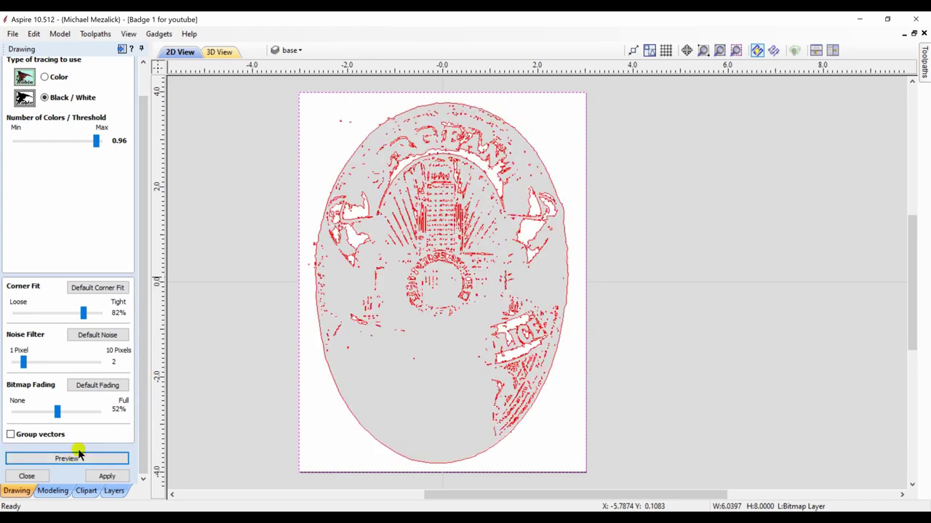
left_click(108, 477)
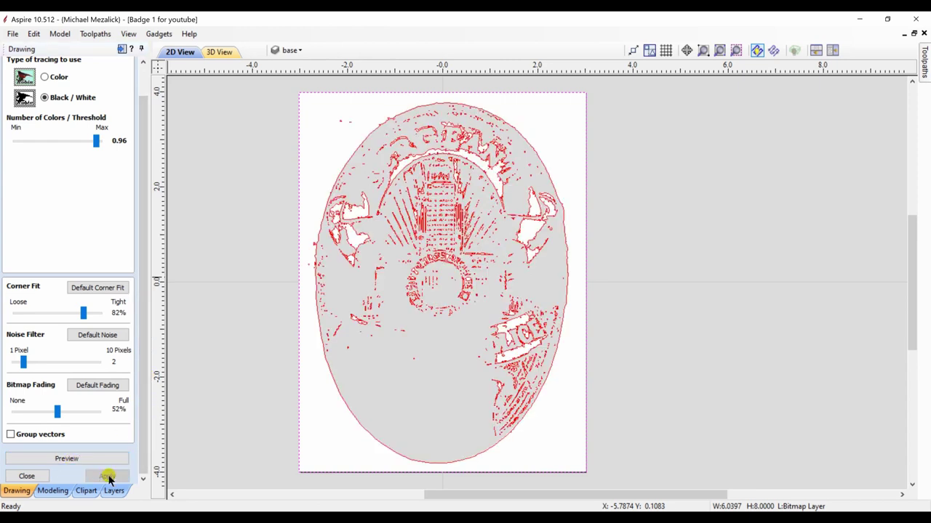
left_click(32, 476)
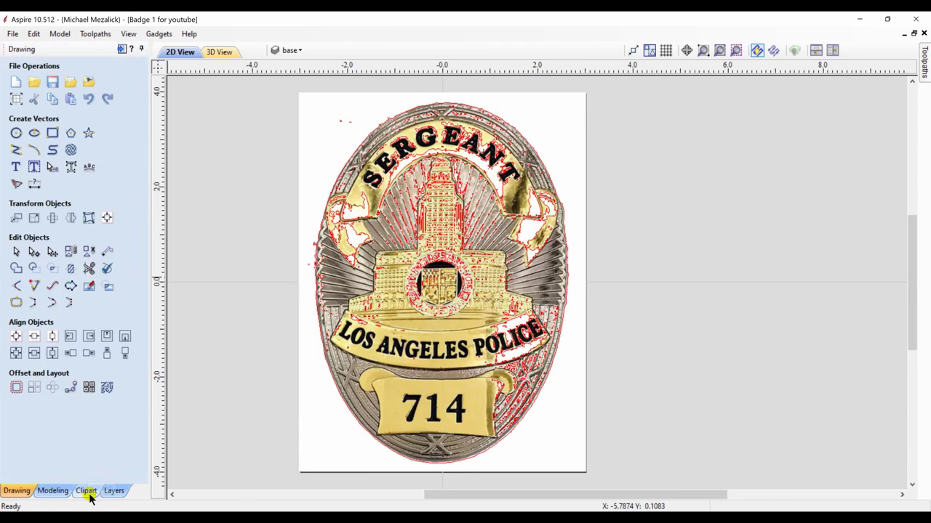
left_click(113, 490)
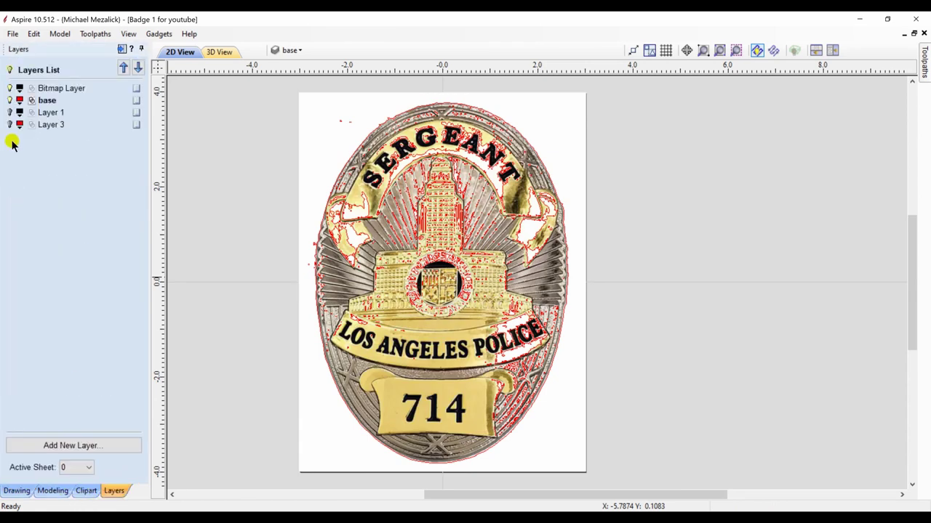
Hide the photo, select the traced outer oval and hide the outline layer.
left_click(10, 88)
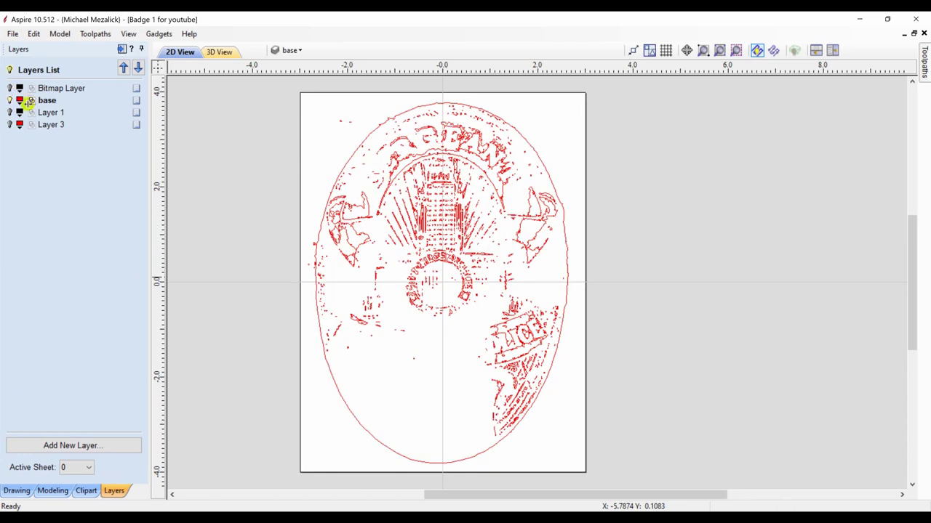
left_click(330, 376)
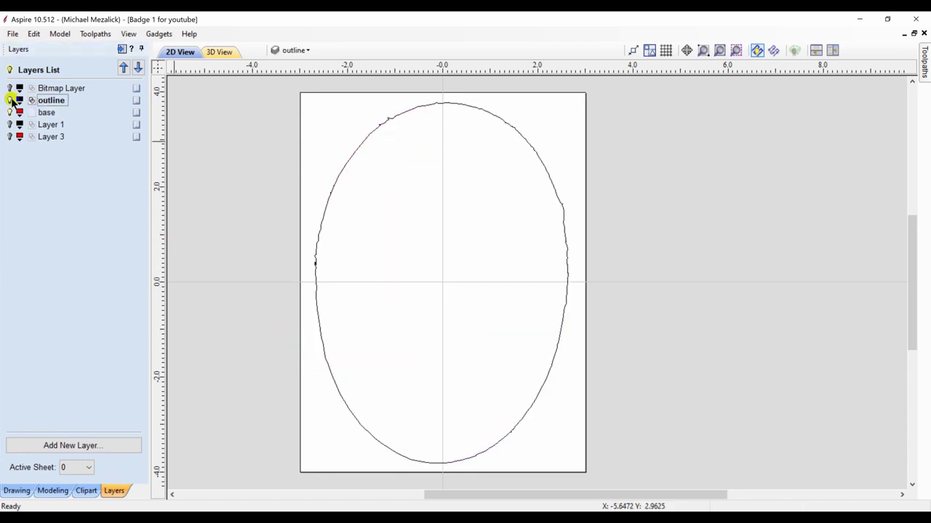
left_click(11, 100)
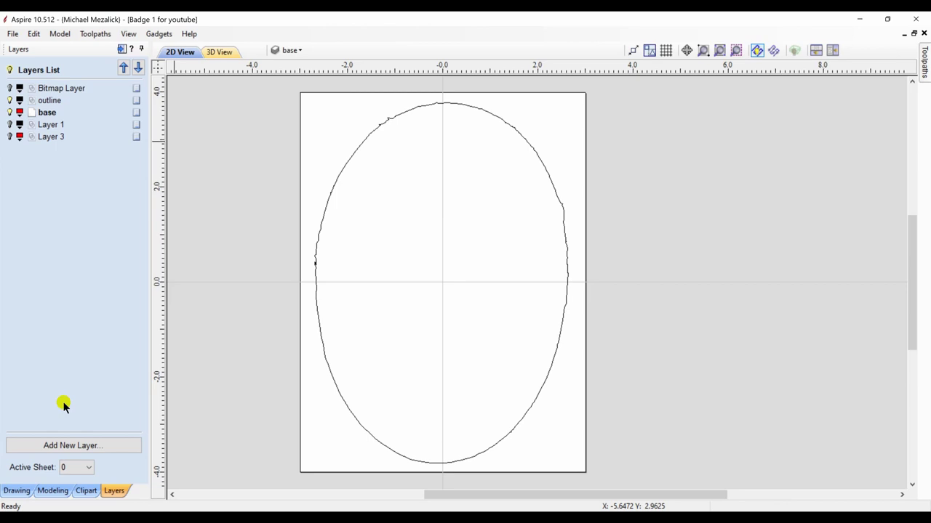
Draw a 5.4 × 7.6 inch ellipse from the page centre on the base layer.
left_click(22, 491)
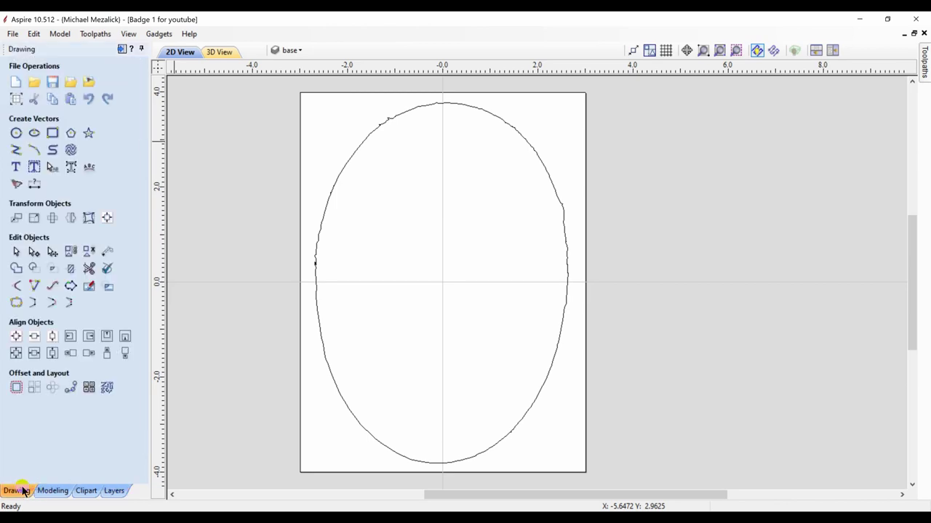
left_click(34, 134)
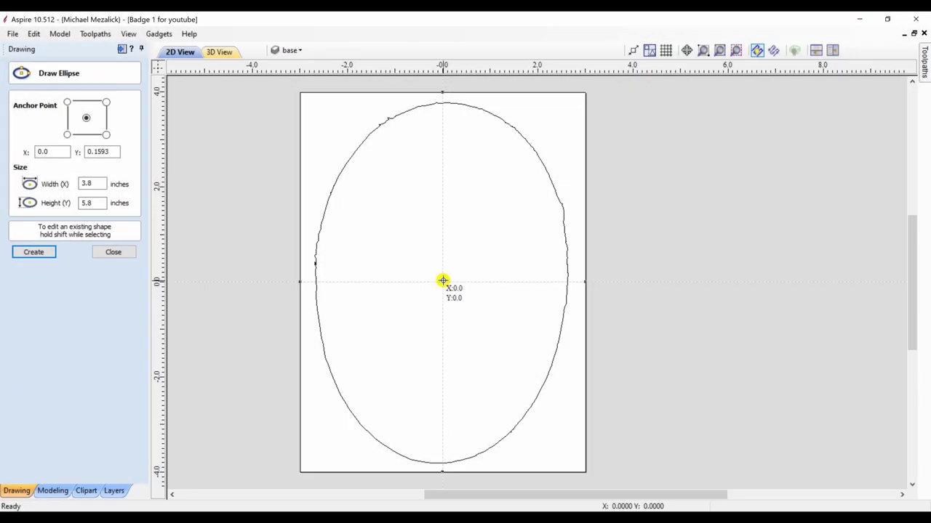
left_click_drag(442, 281, 568, 461)
left_click(115, 252)
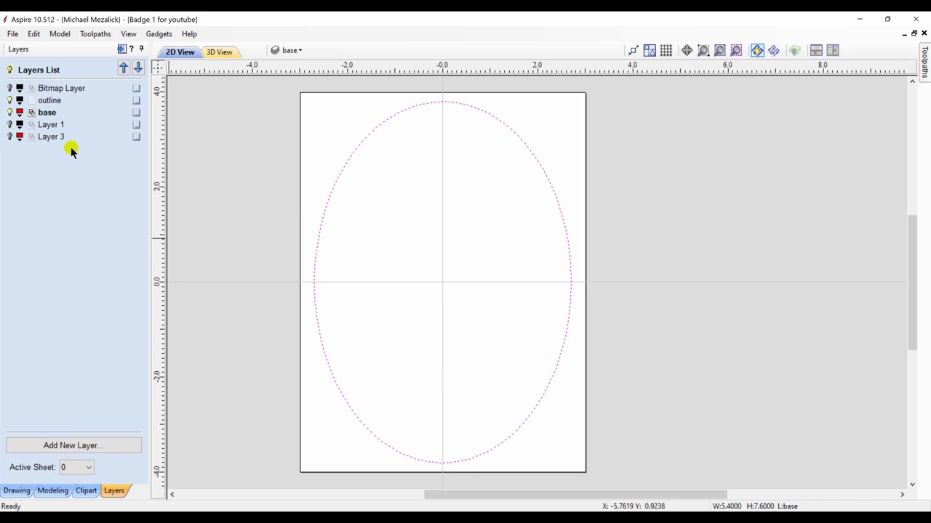
Shape the ellipse into a 27° dome with 0.01-inch base height as component 'base'.
left_click(53, 492)
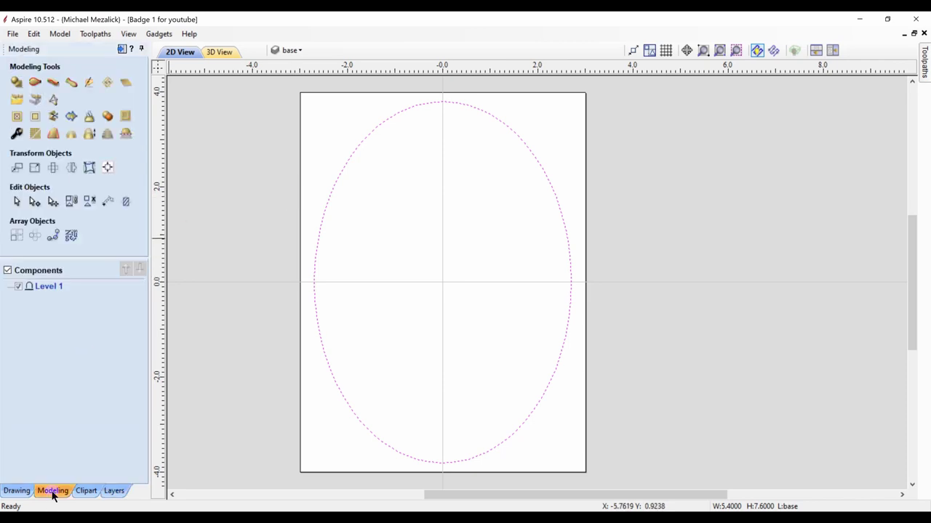
left_click(16, 84)
mouse_move(110, 130)
left_mouse_down()
mouse_move(108, 118)
mouse_move(109, 127)
left_mouse_up()
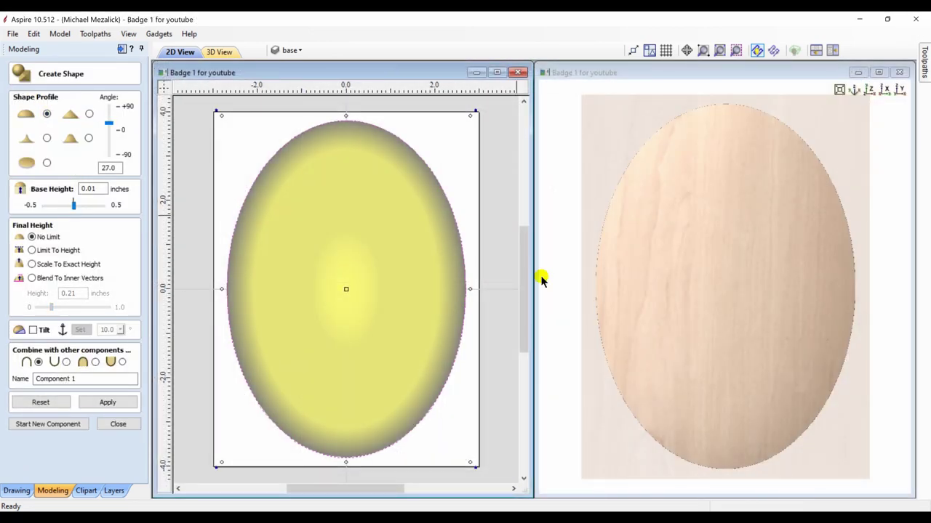
left_click_drag(649, 426, 687, 411)
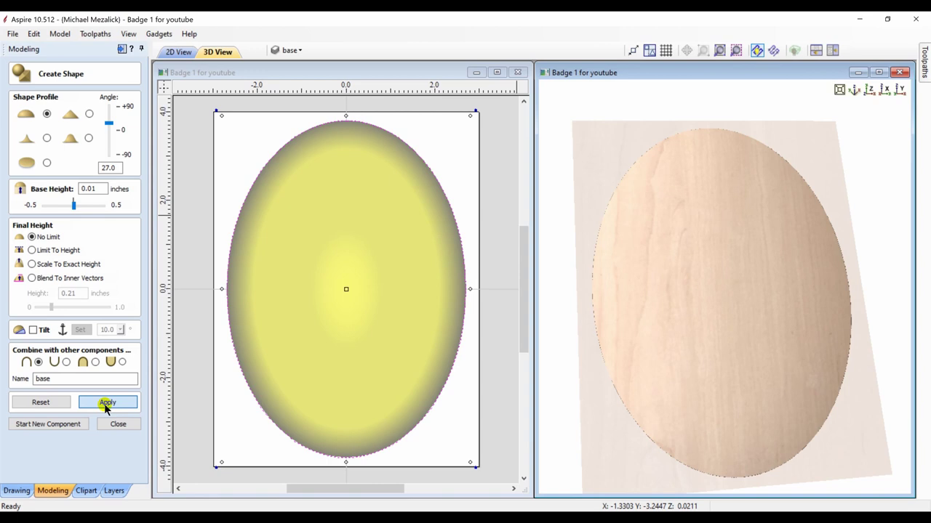
left_click(104, 403)
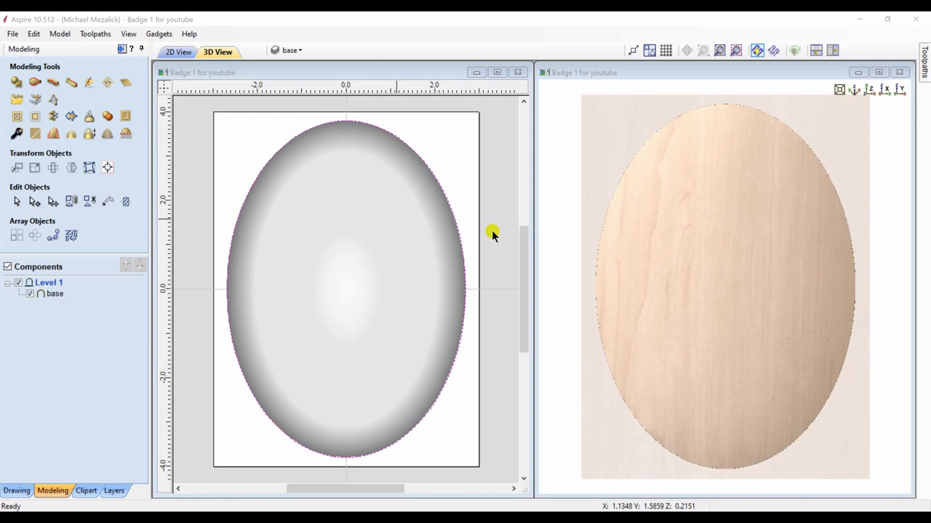
Hide the base layer, show the photo, and add a red layer named 'Ribs'.
left_click(112, 492)
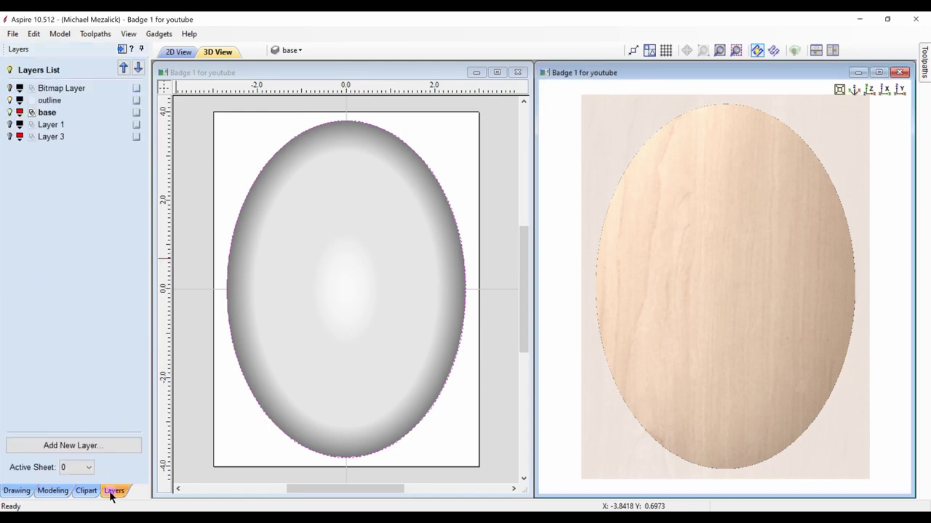
left_click(9, 111)
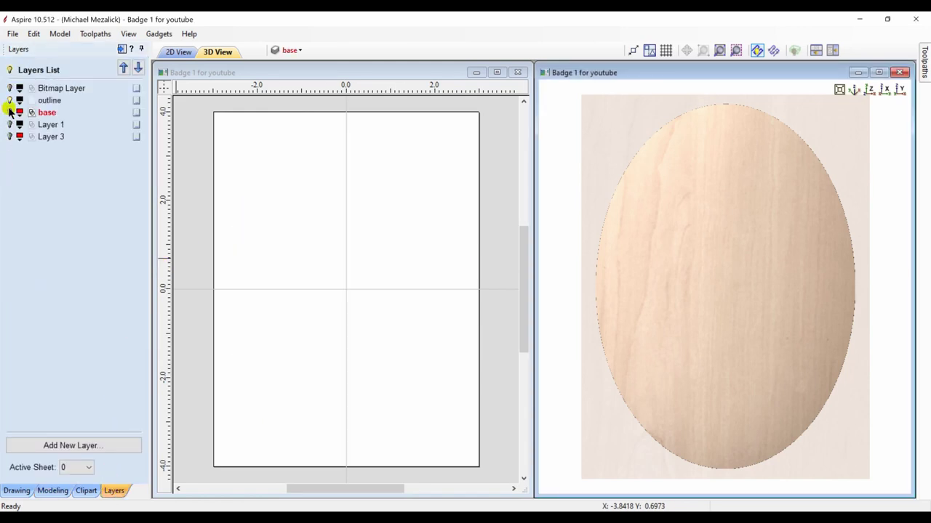
left_click(10, 88)
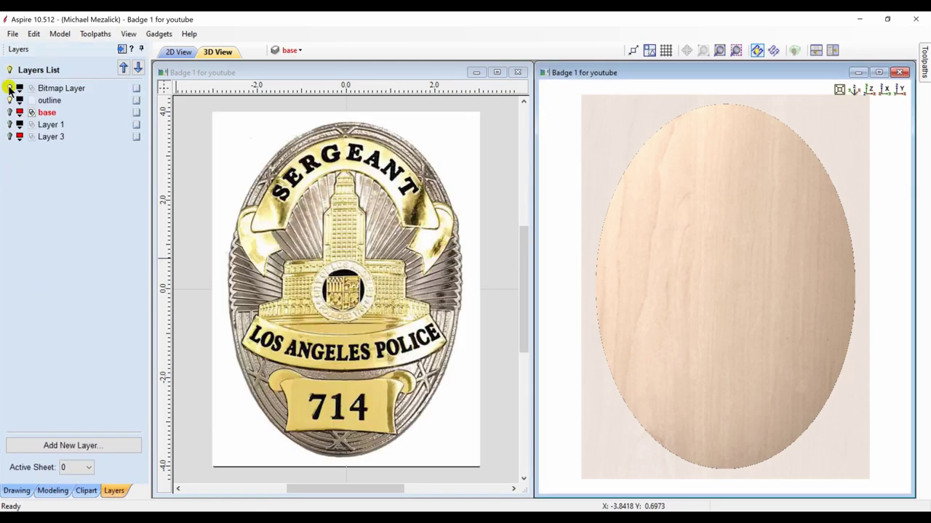
left_click(84, 446)
type("R")
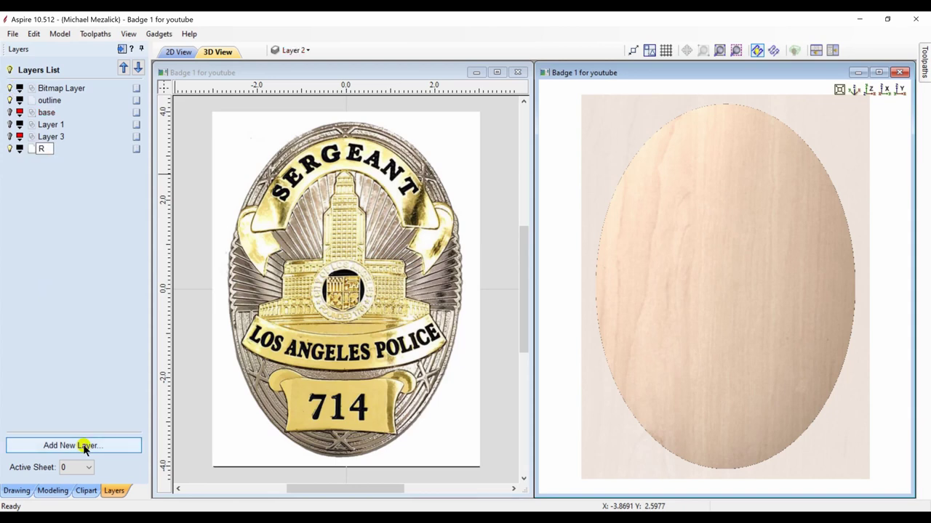
type("ibs")
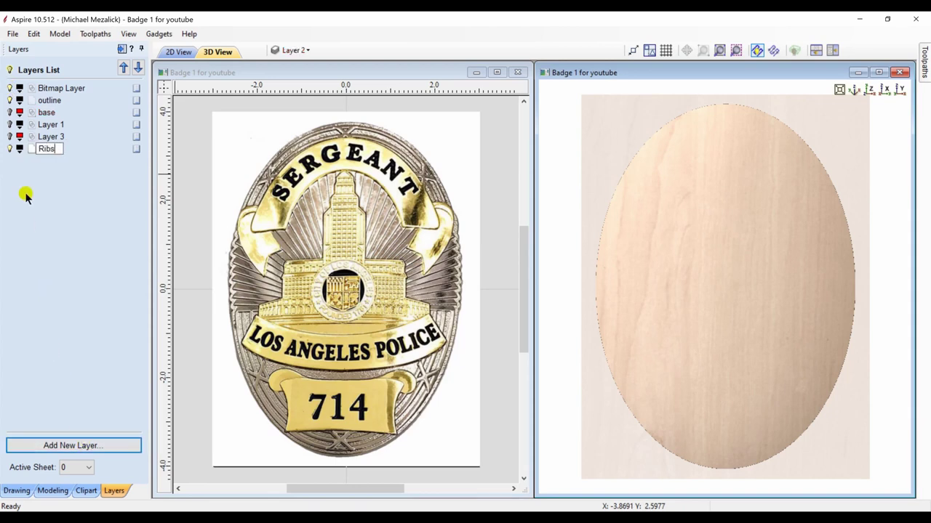
left_click(20, 149)
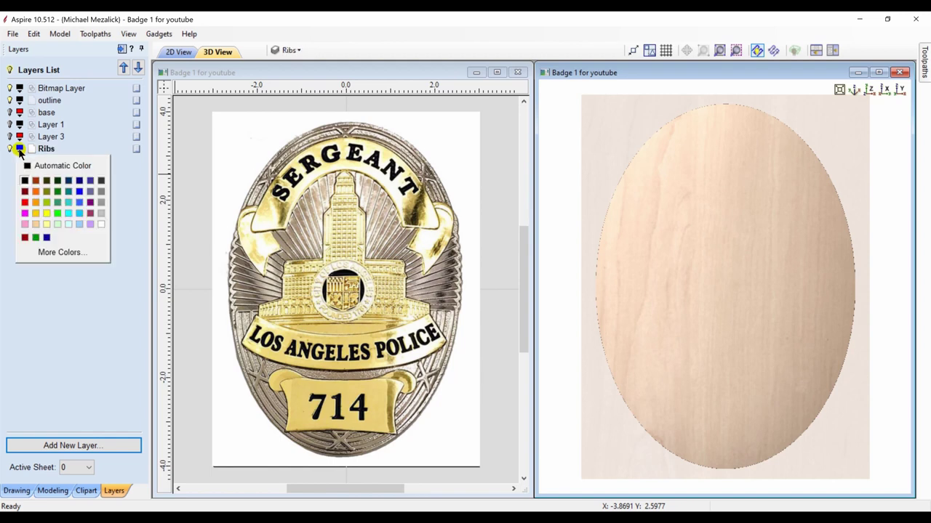
left_click(25, 202)
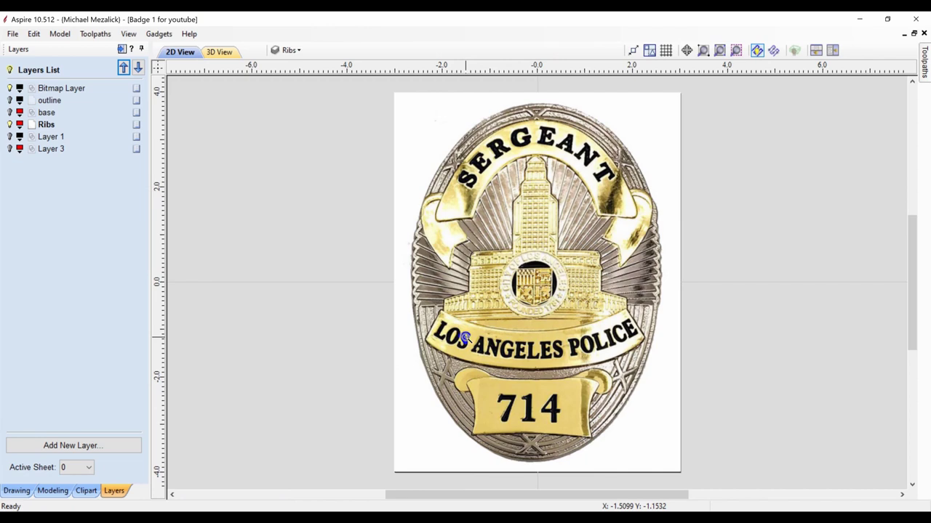
Zoom to fit the whole badge page in view.
scroll(451, 389, "up", 3)
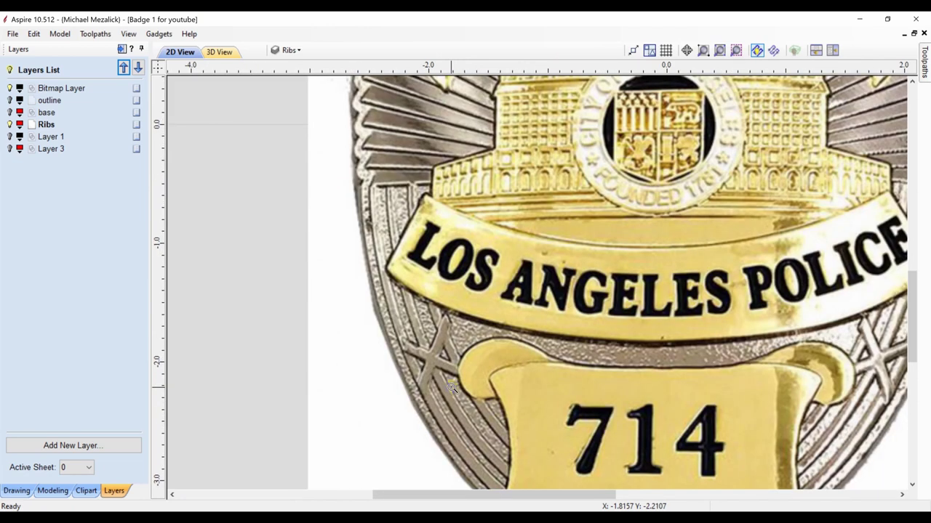
left_click_drag(913, 297, 913, 309)
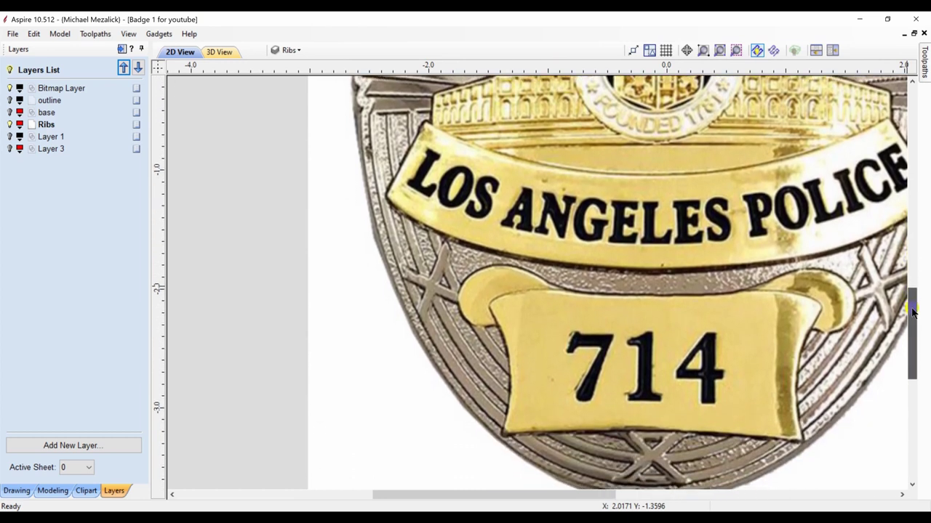
left_click_drag(914, 311, 914, 316)
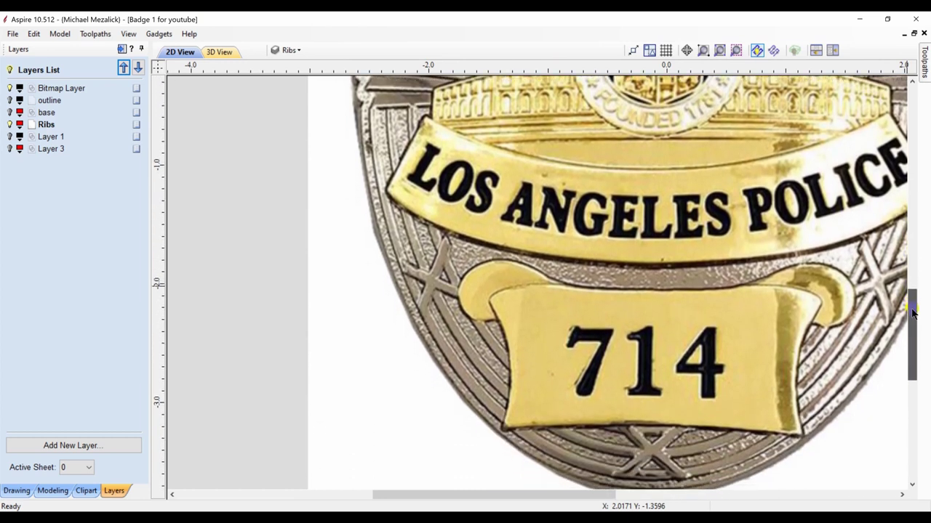
key("F6")
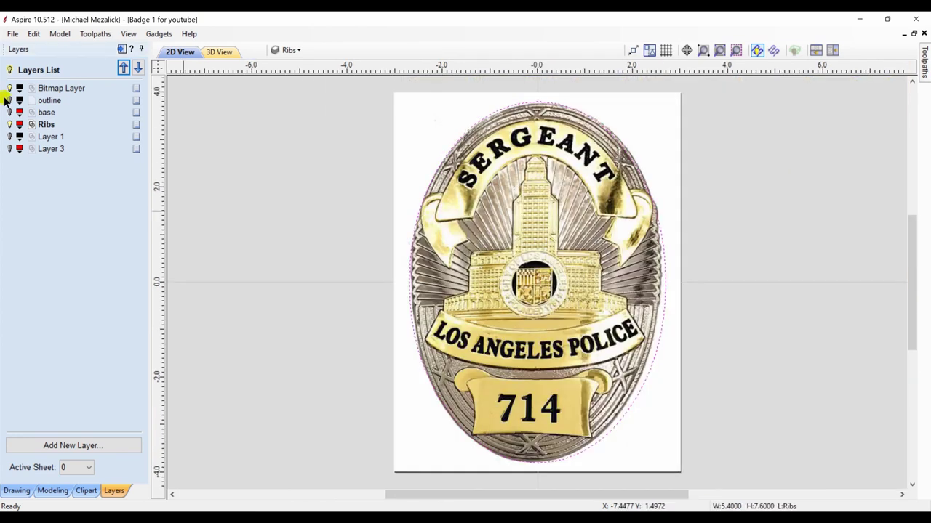
Hide the badge photo and add two inward offset rings inside the oval.
left_click(10, 88)
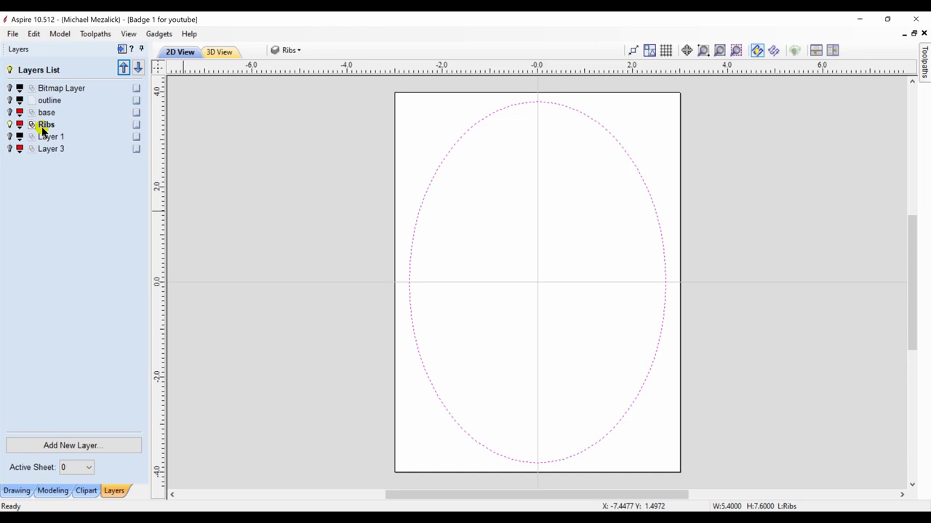
left_click(8, 491)
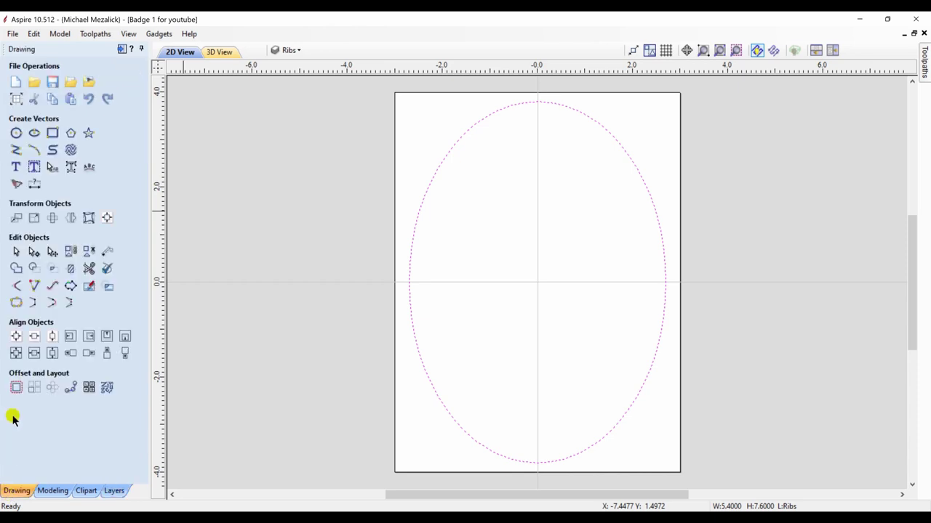
left_click(16, 387)
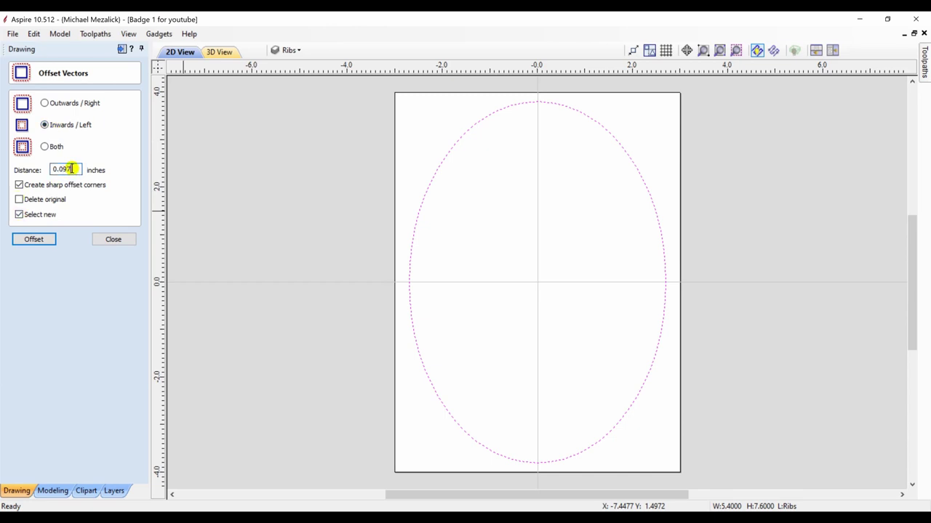
left_click(34, 240)
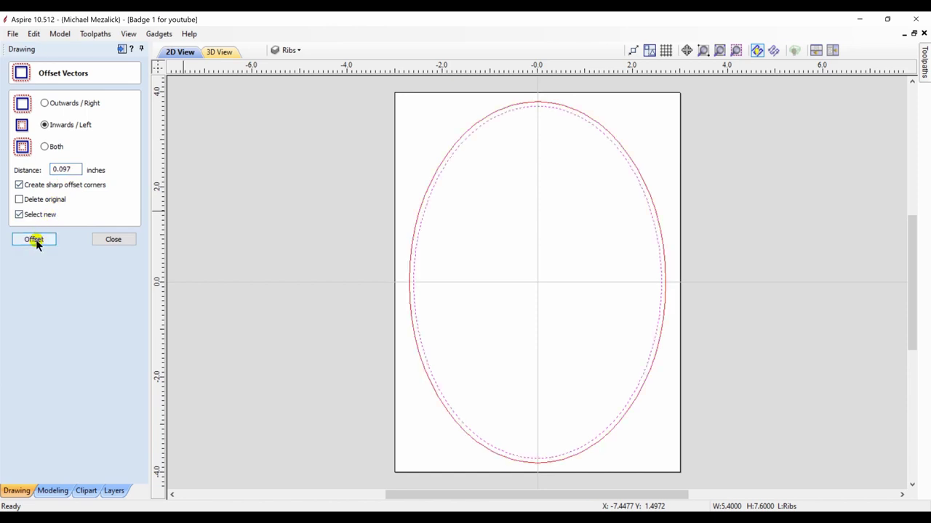
left_click(41, 242)
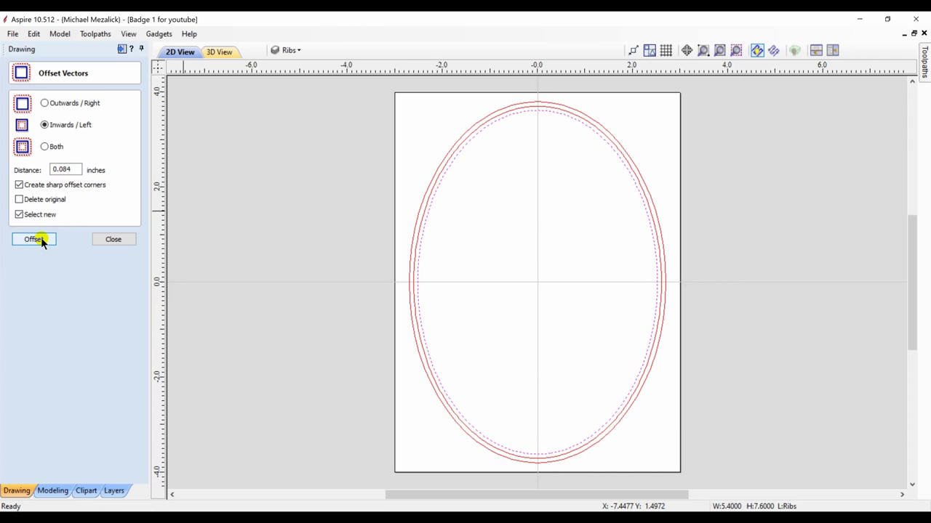
Reduce the offset distance and add more inward rings, 0.068–0.1 inch apart.
left_click(77, 169)
key("BackSpace")
left_click(35, 240)
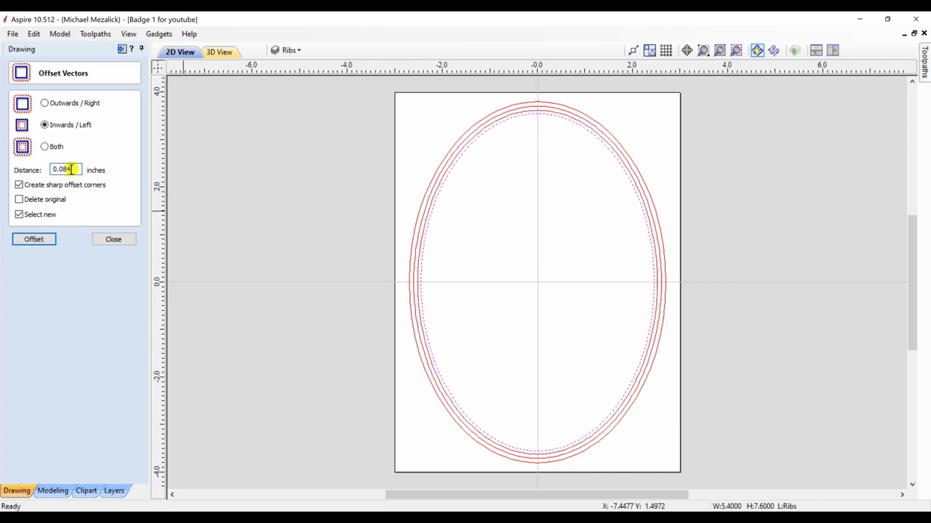
left_click(37, 240)
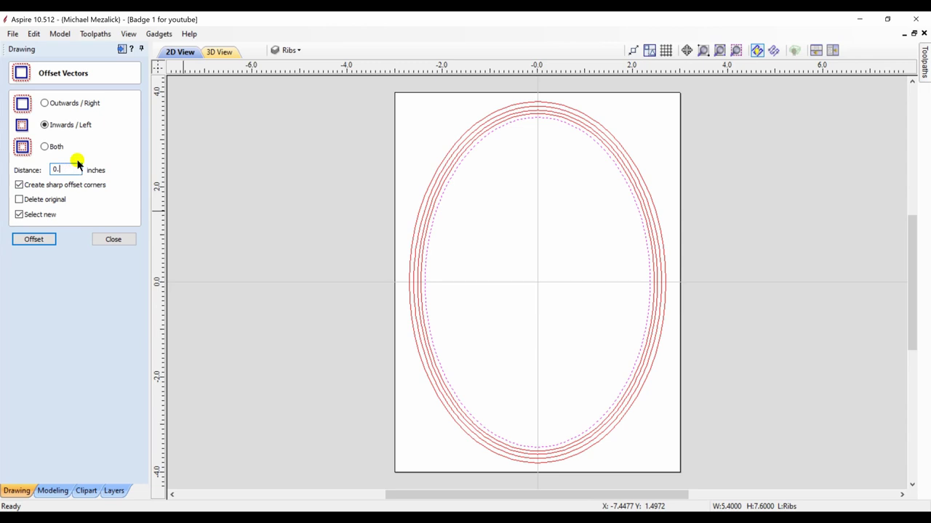
left_click(34, 240)
left_click(35, 241)
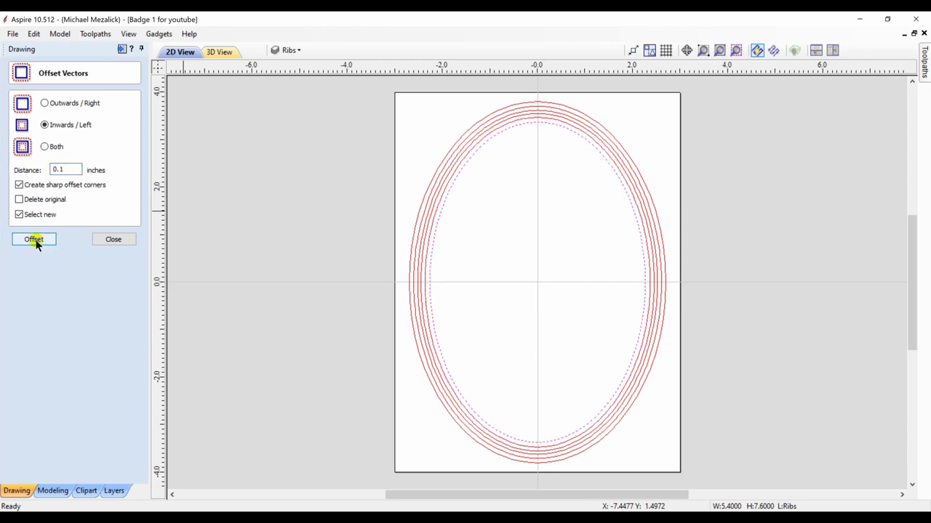
left_click(73, 168)
left_click(33, 239)
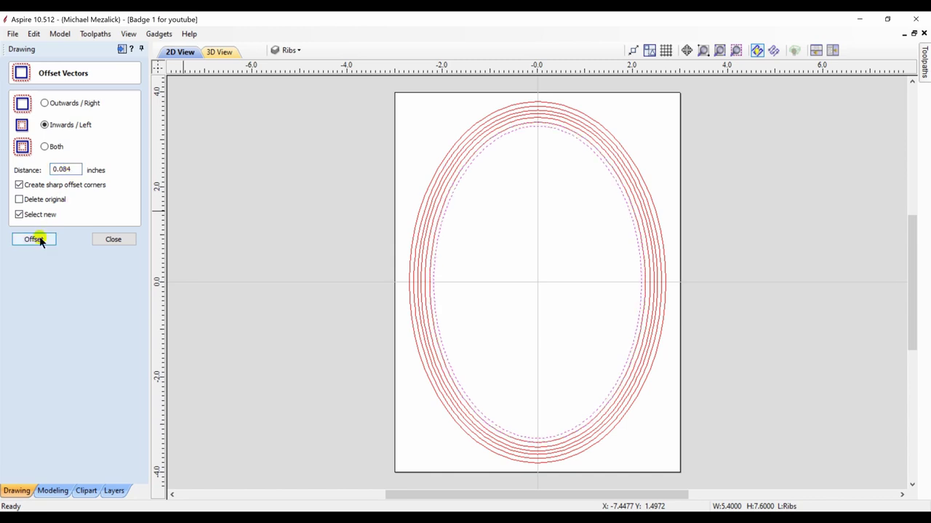
left_click(110, 239)
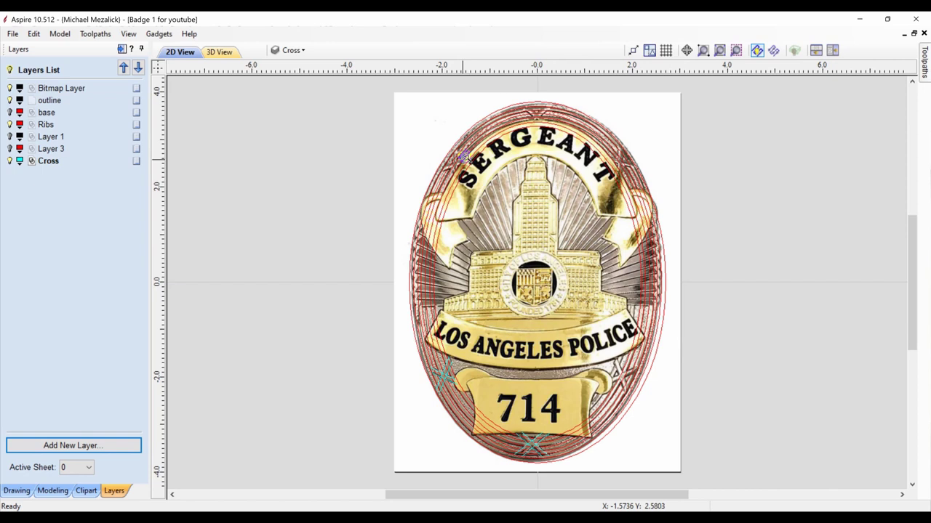
Start a straight line from a point on the badge rim.
scroll(451, 160, "up", 3)
scroll(442, 146, "up", 3)
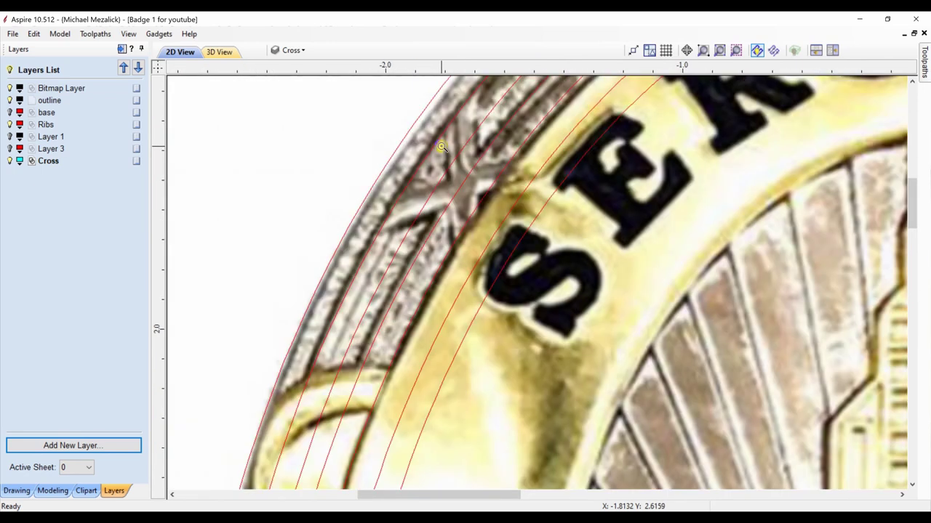
left_click(7, 494)
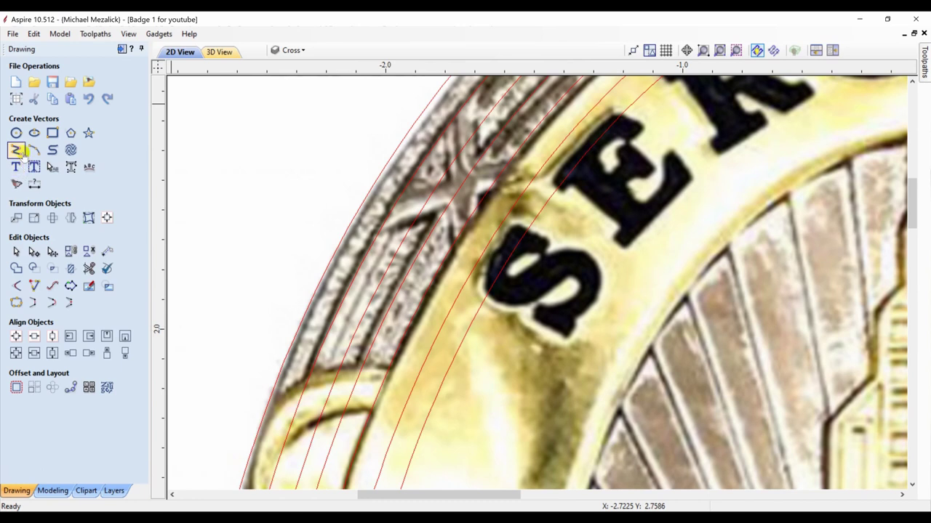
left_click(16, 150)
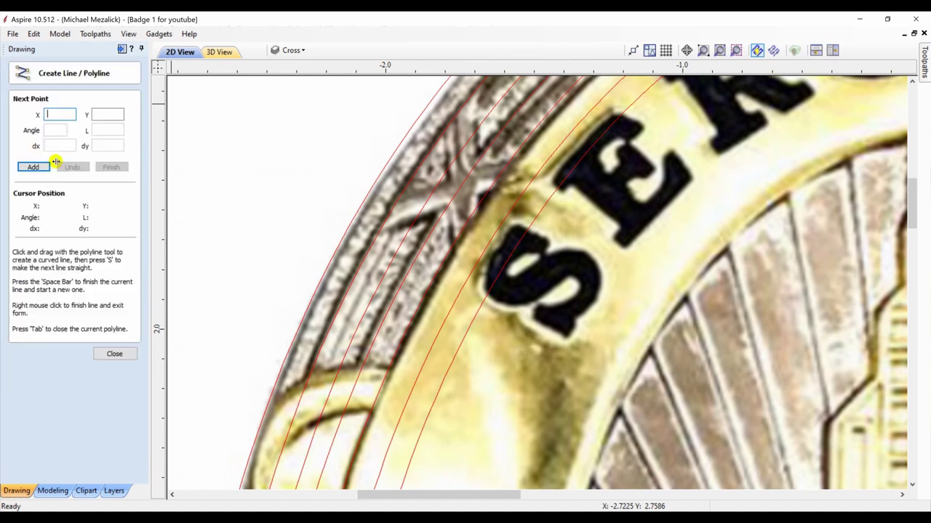
left_click(366, 235)
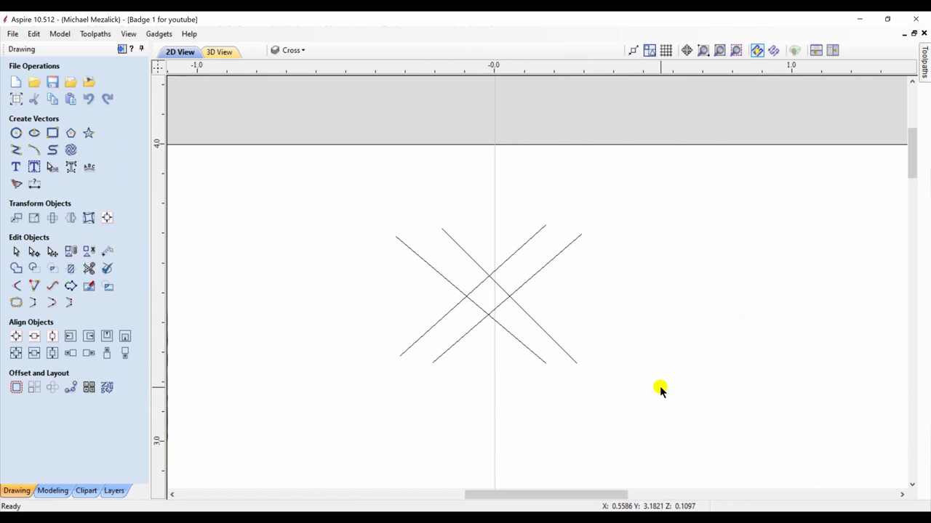
Join each crossing line pair into a bar and weld both bars into one X outline.
left_click_drag(660, 388, 536, 348)
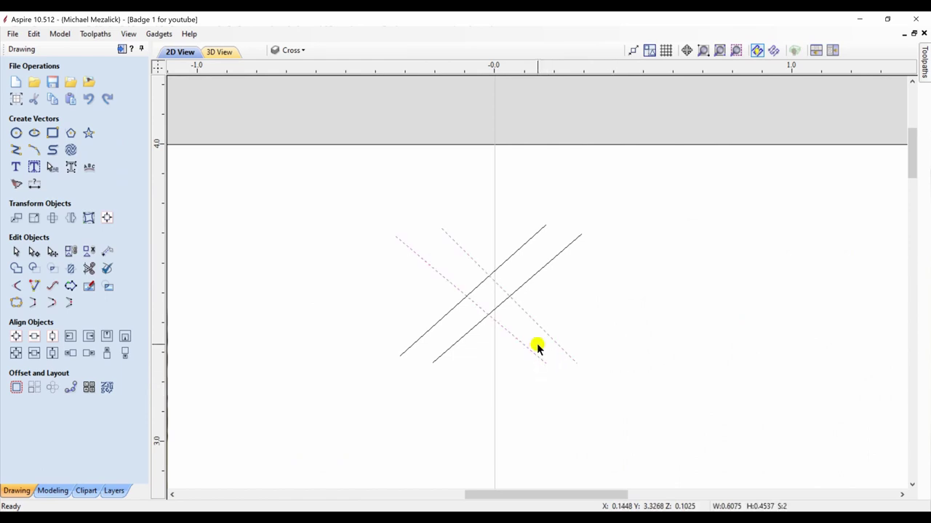
left_click(34, 303)
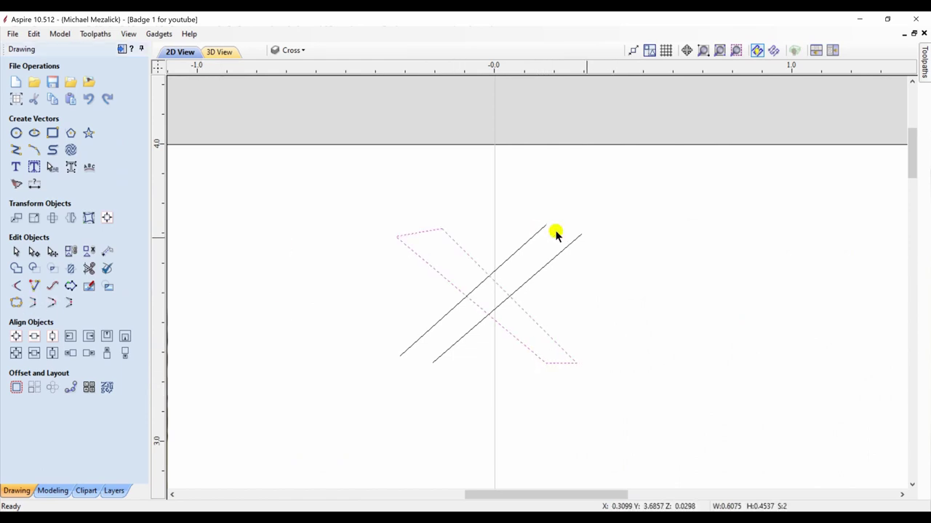
left_click_drag(613, 250, 521, 211)
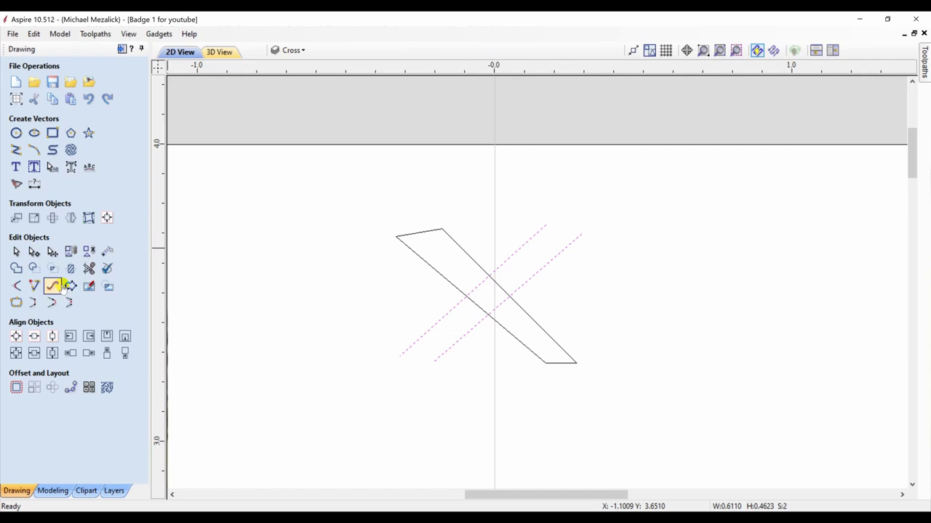
left_click(34, 302)
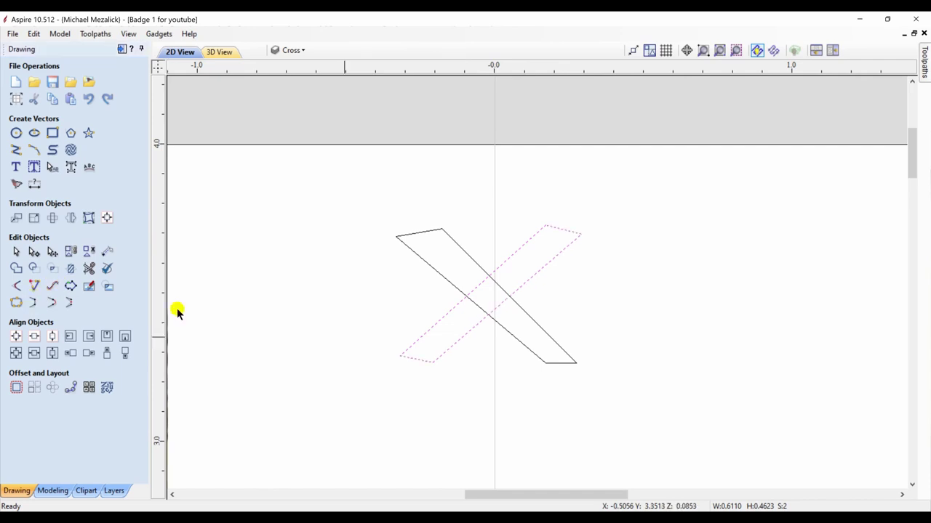
left_click(488, 327)
left_click_drag(513, 353, 476, 292)
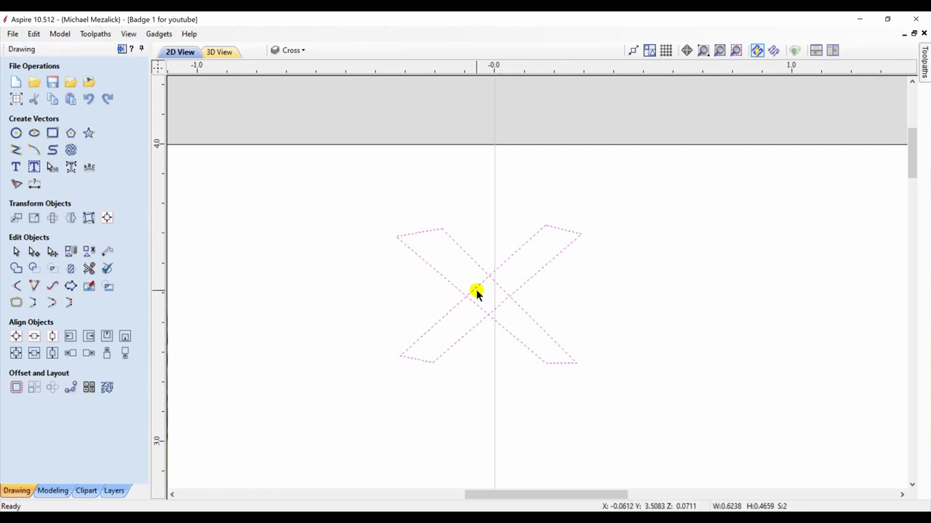
left_click(15, 268)
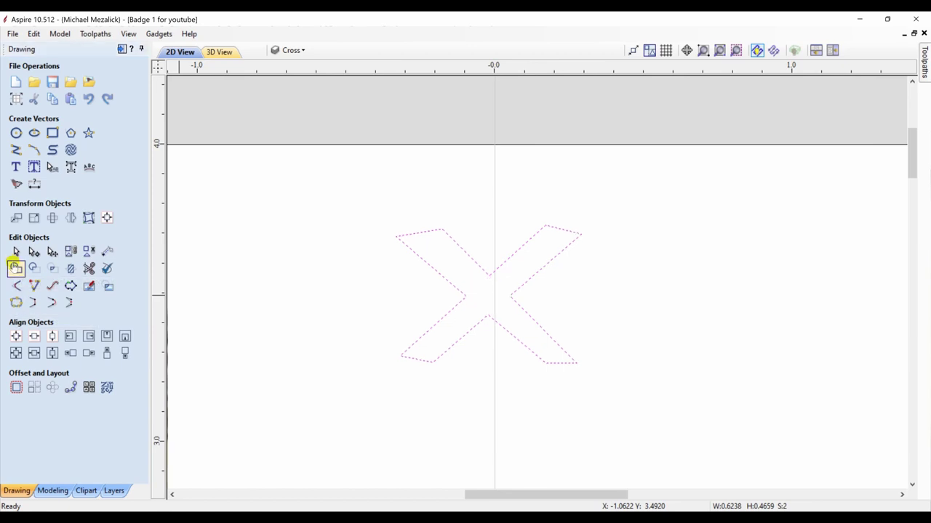
Show every layer and set the Cross layer colour to black.
left_click(114, 490)
left_click(11, 67)
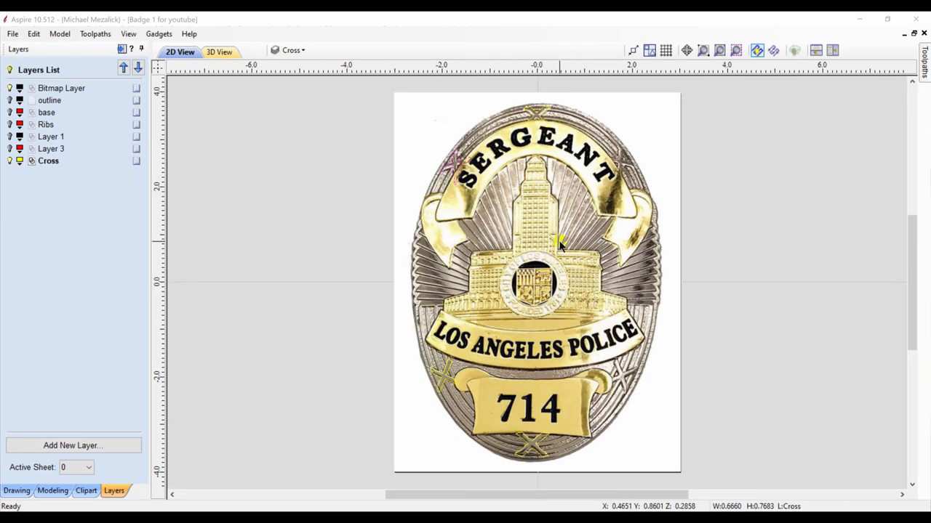
left_click(19, 161)
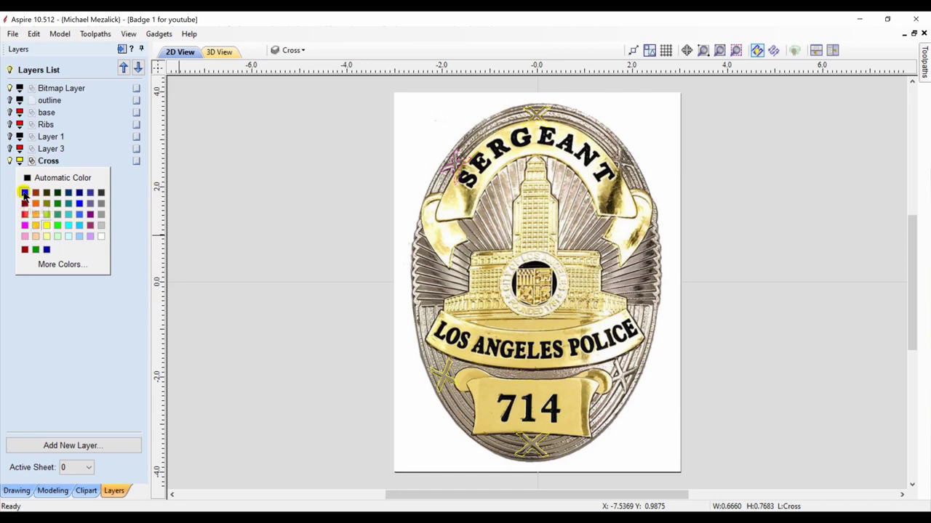
left_click(25, 193)
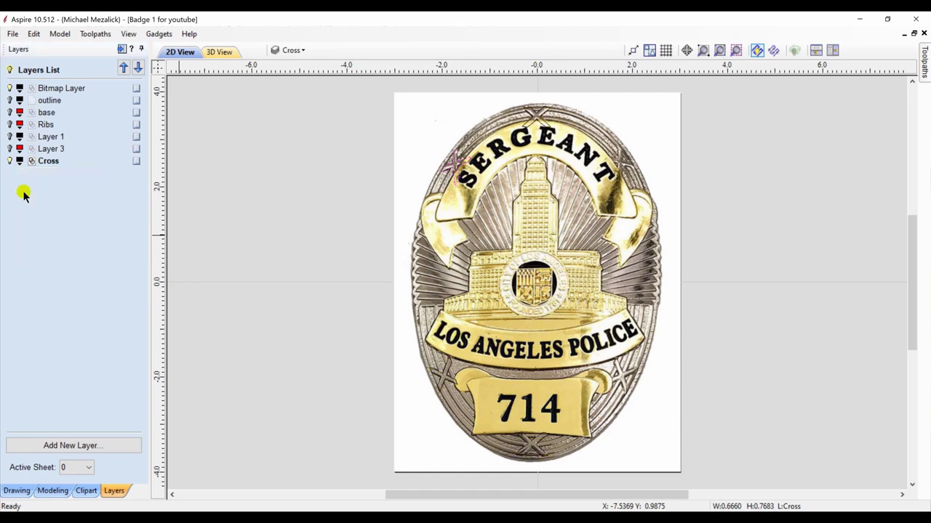
Hide the badge photo and select the lower-left and upper-left crosses.
left_click(10, 88)
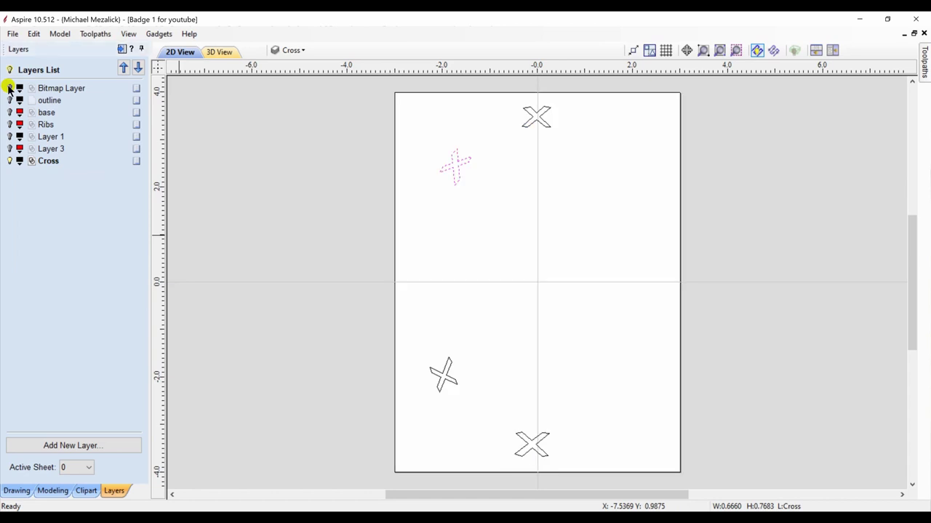
left_click(443, 377)
left_click(453, 177, "shift")
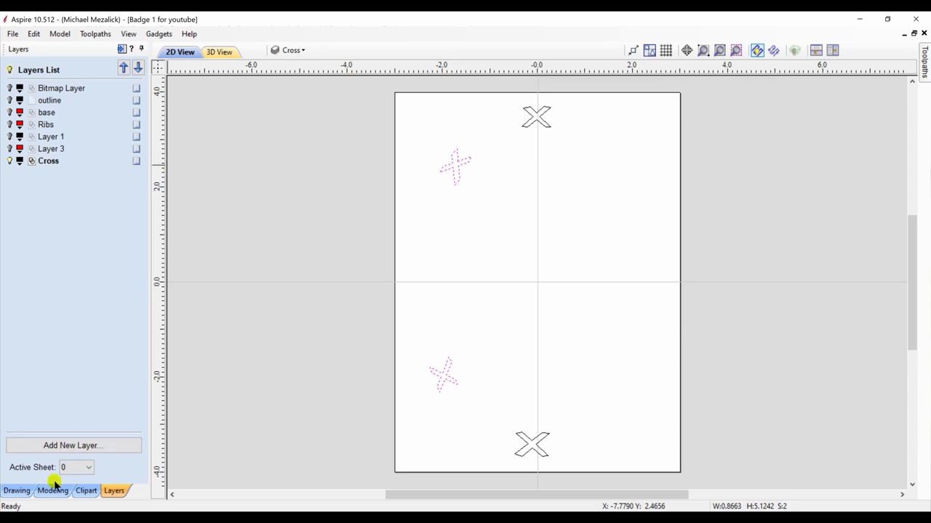
Mirror the two left crosses horizontally about the job centre as copies.
left_click(16, 491)
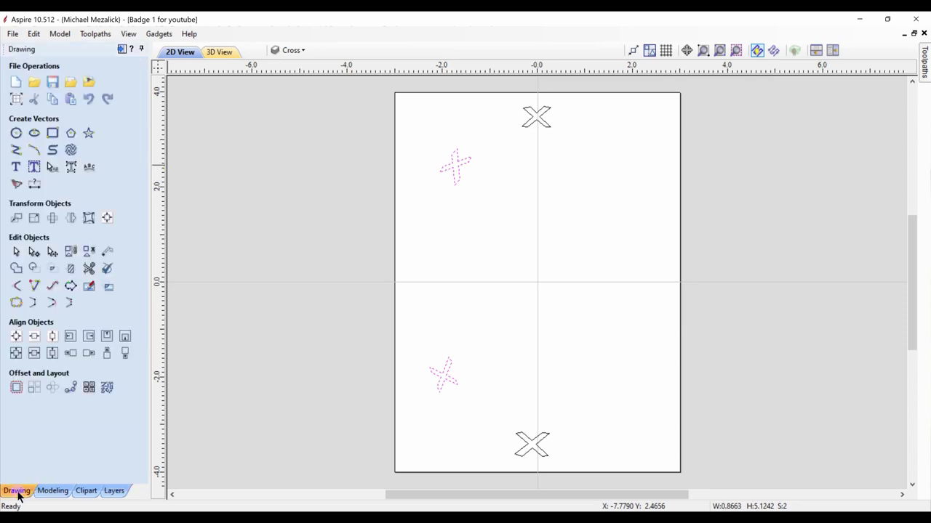
left_click(70, 219)
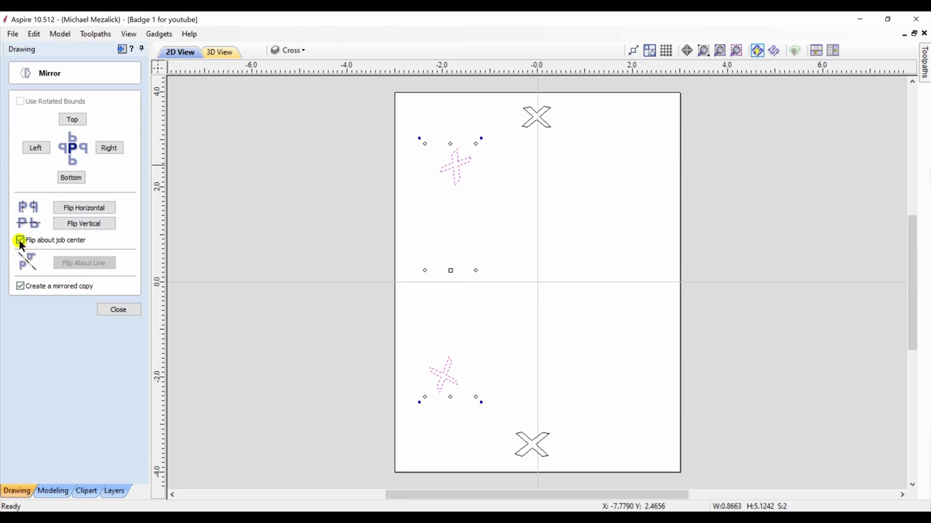
left_click(77, 210)
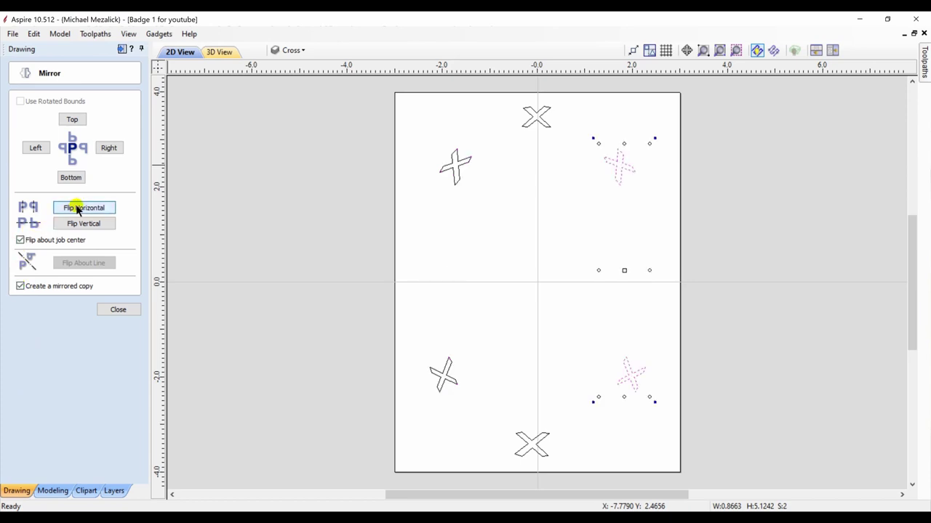
left_click(116, 310)
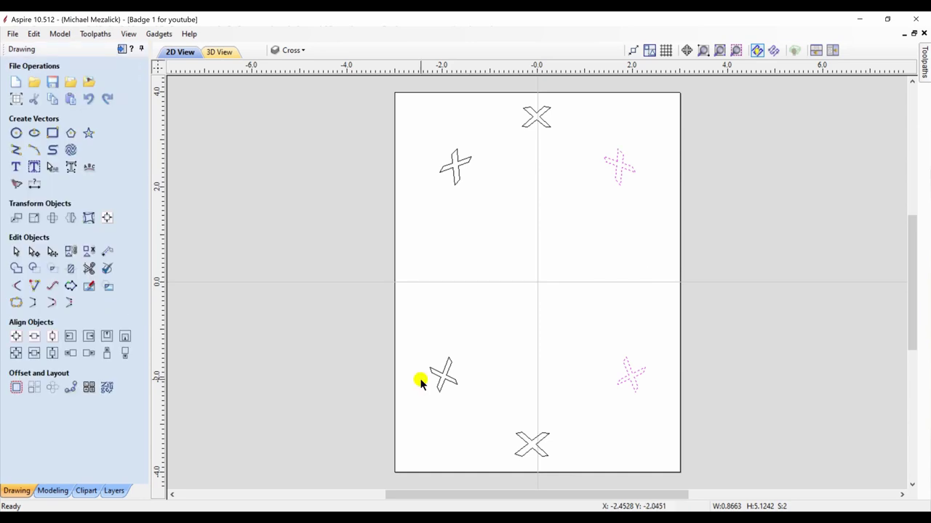
Select all six crosses and open Create Shape for them.
left_click_drag(644, 469, 442, 107)
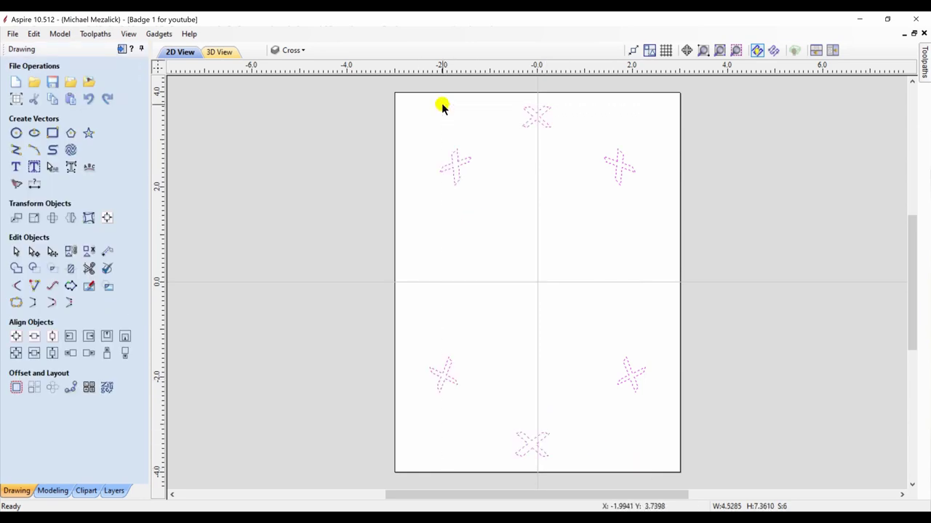
left_click(52, 491)
left_click(16, 81)
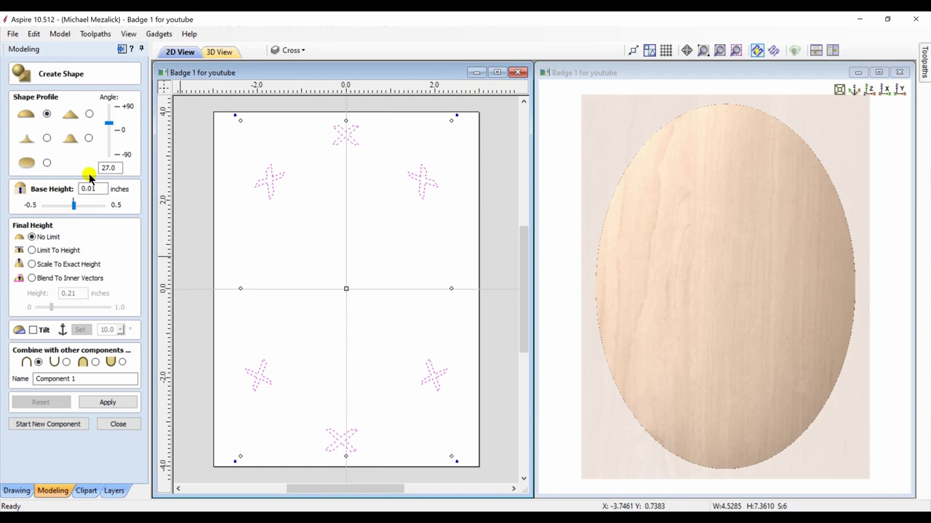
Shape the six crosses with Limit To Height at a 54° angle.
left_click(33, 250)
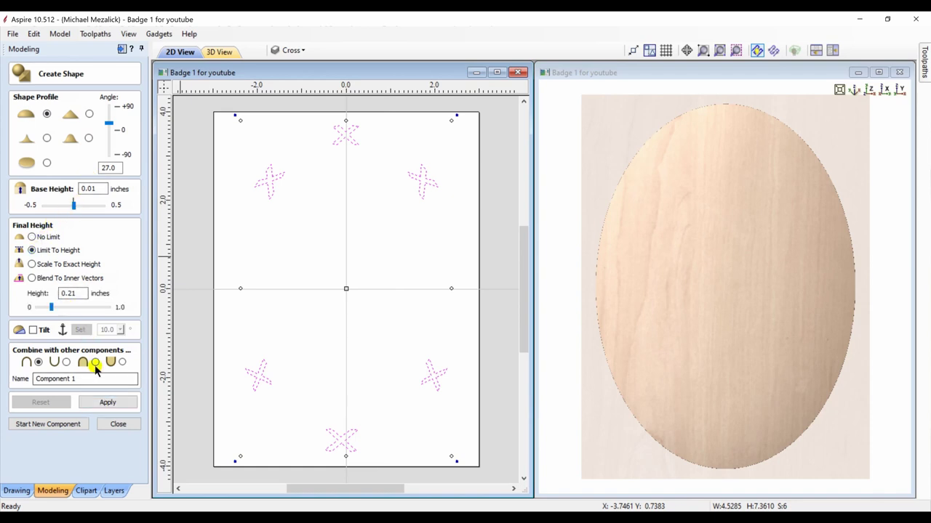
left_click(105, 402)
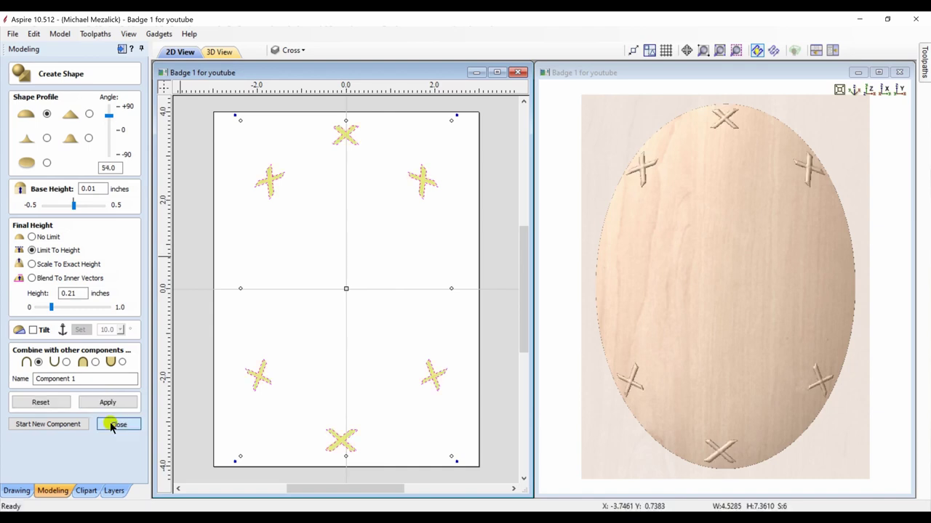
left_click(116, 425)
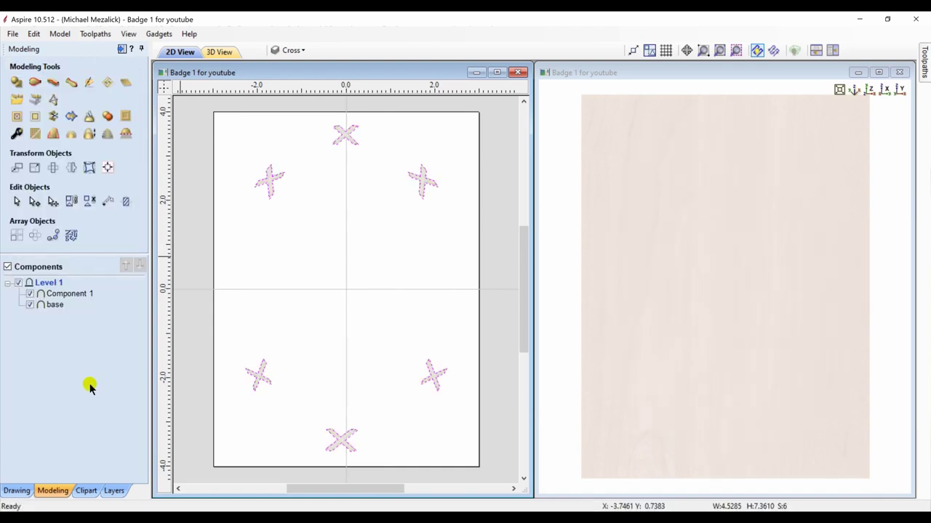
Insert Level 2 above Level 1 and move the cross component onto it.
right_click(51, 282)
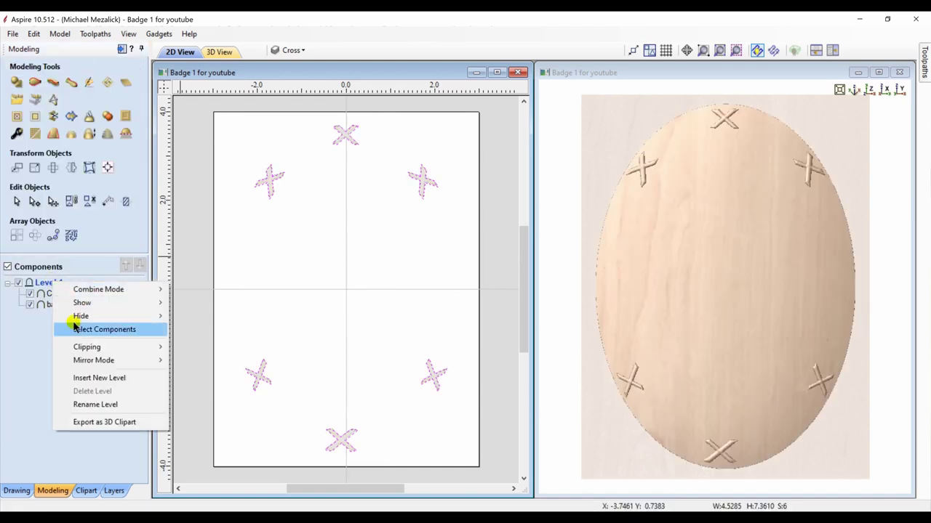
left_click(83, 379)
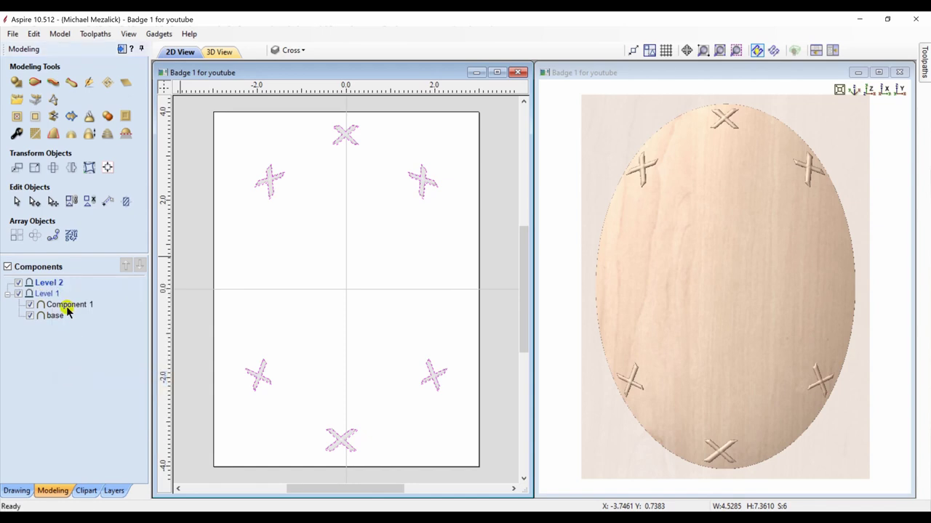
left_click_drag(66, 308, 52, 284)
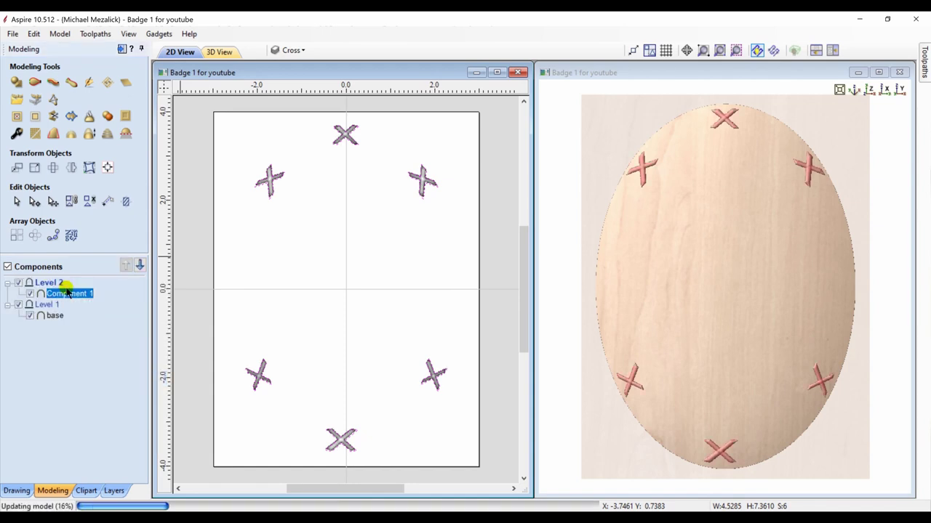
left_click(114, 490)
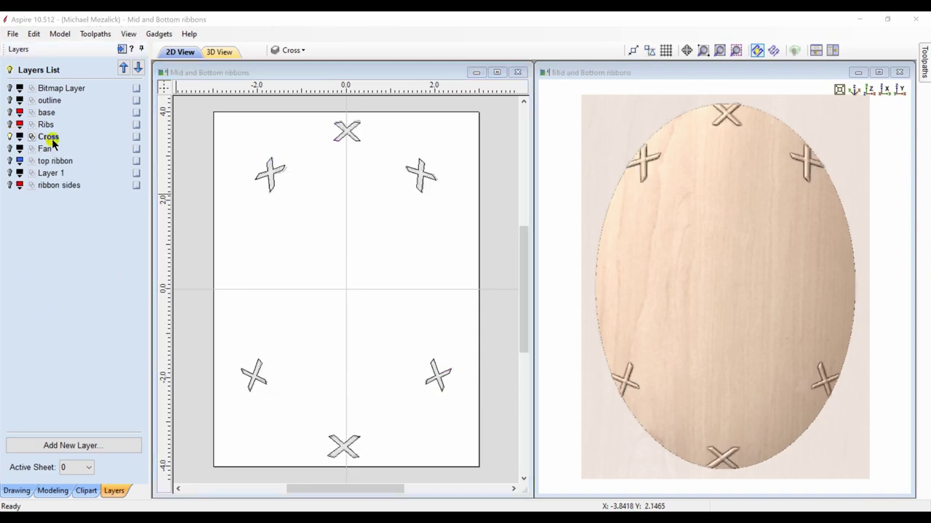
Turn the six rib outlines into 28.8° raised bands merged with the crosses on Level 2.
left_click(9, 125)
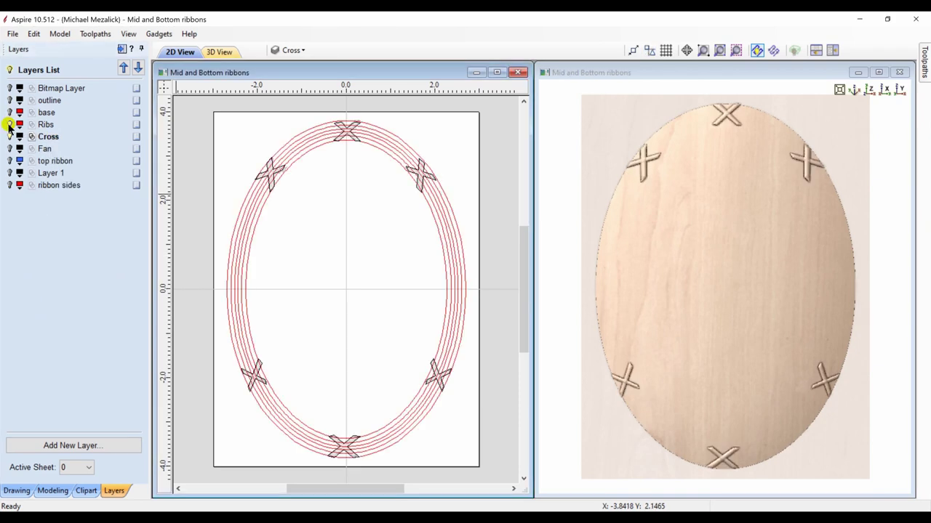
left_click_drag(263, 292, 221, 262)
left_click(53, 491)
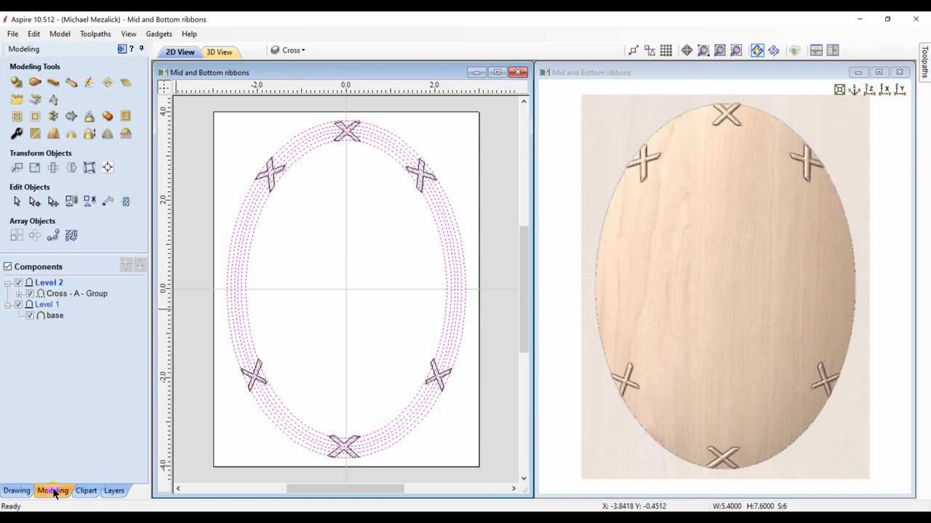
left_click(17, 82)
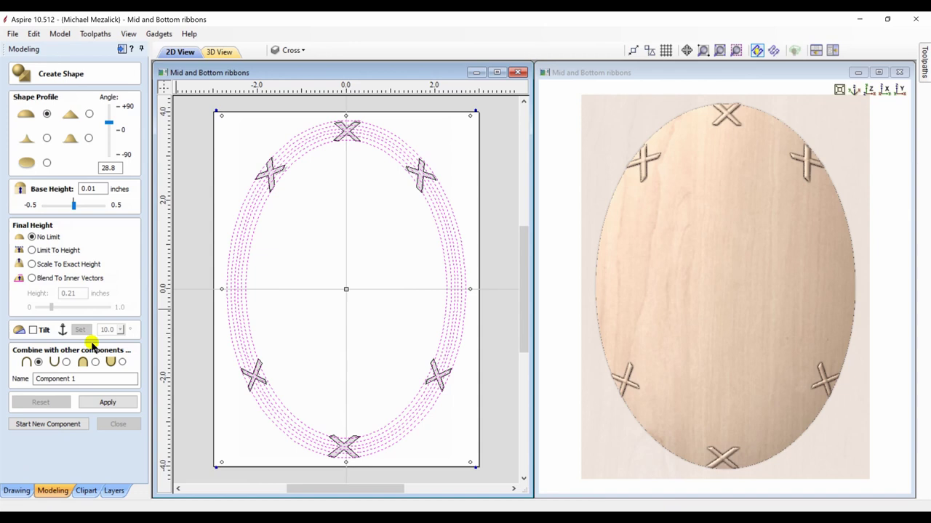
left_click(108, 402)
left_click(108, 404)
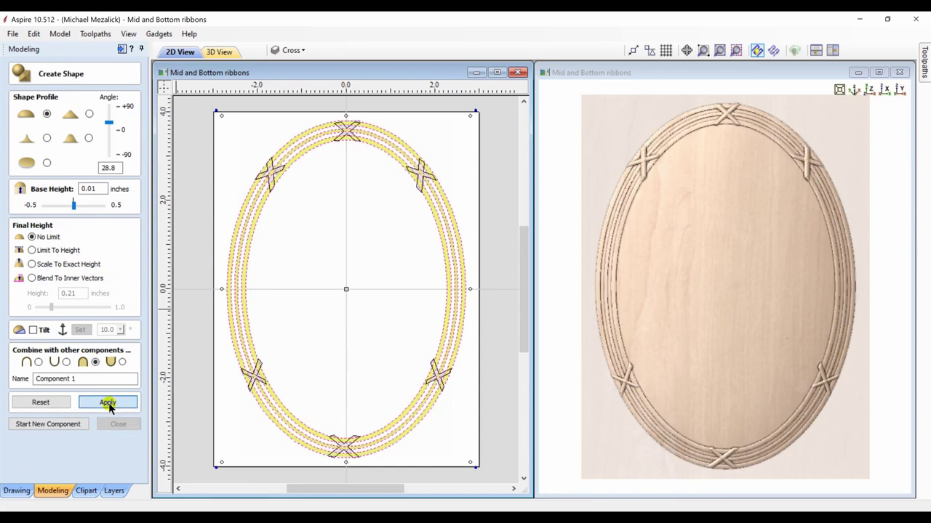
left_click(115, 421)
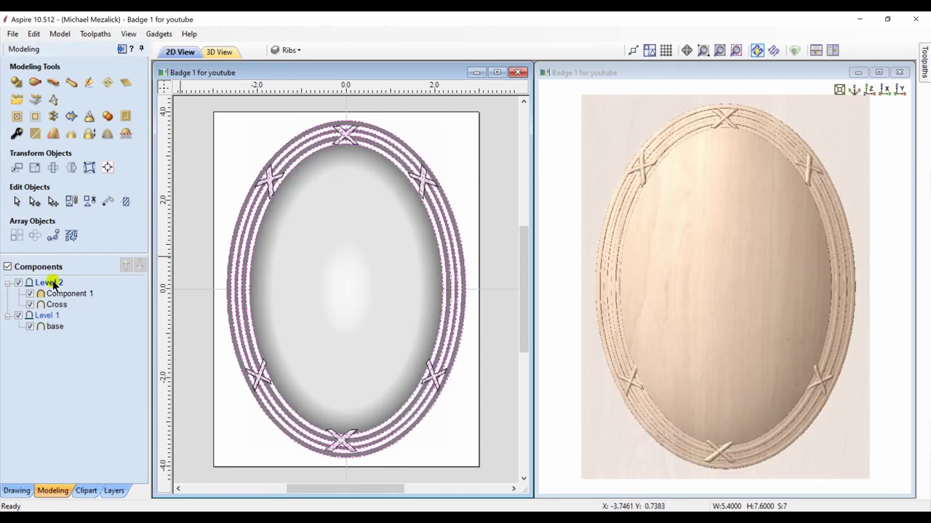
left_click(54, 283)
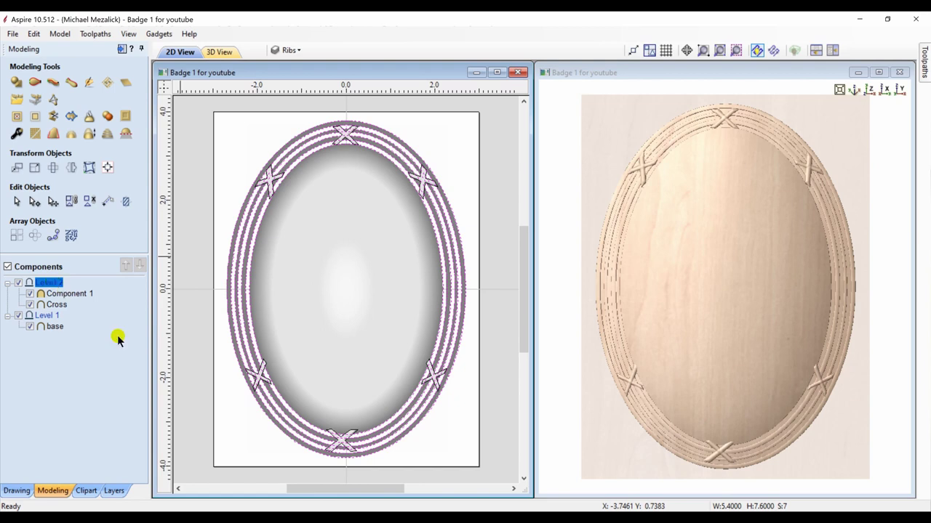
left_click_drag(590, 452, 596, 424)
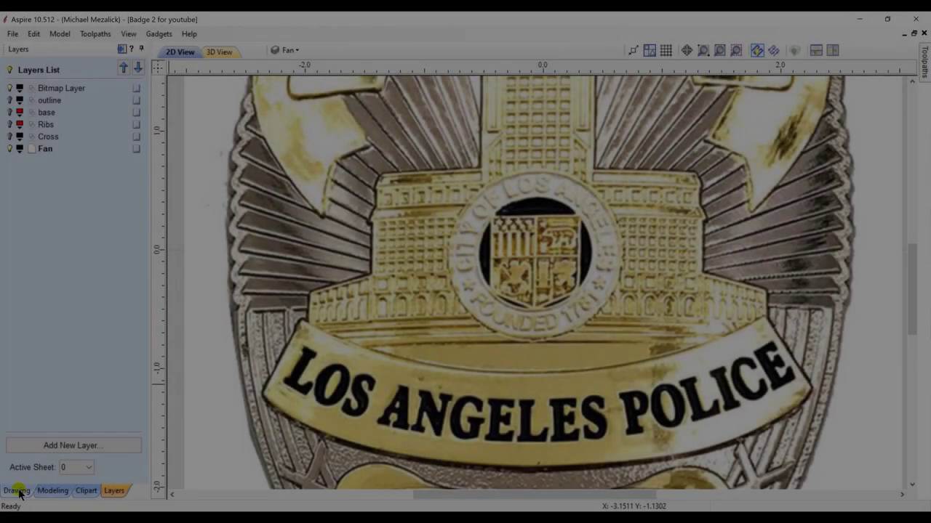
Draw a long thin wedge polyline for the first fan ray on the Fan layer and select it.
left_click(17, 491)
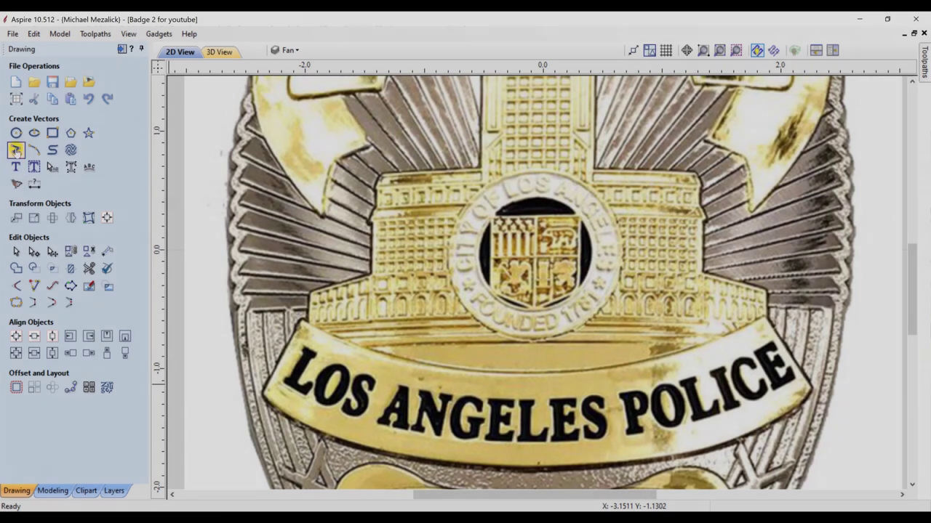
left_click(16, 150)
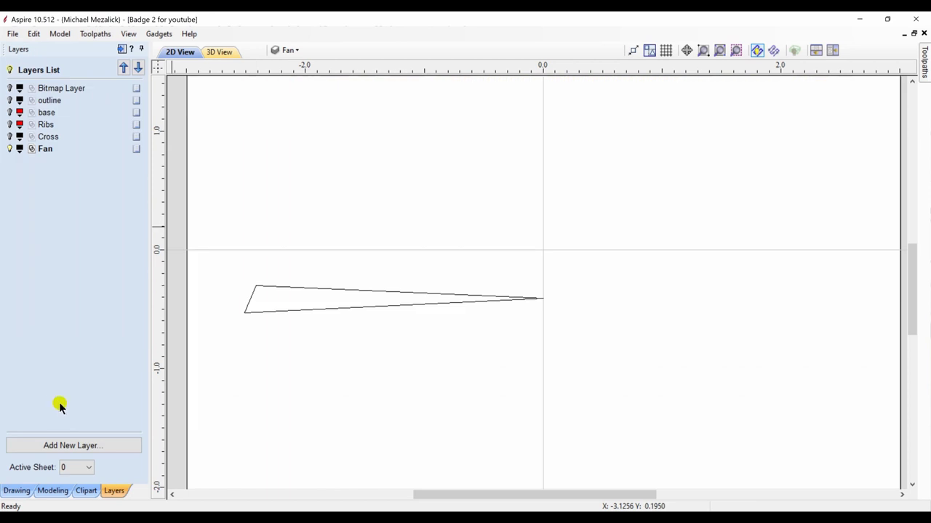
left_click(51, 490)
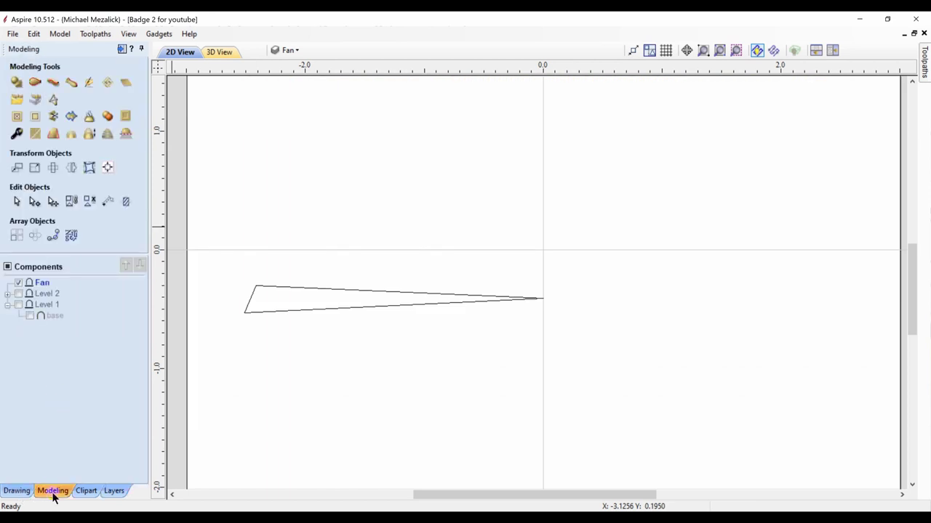
left_click(264, 314)
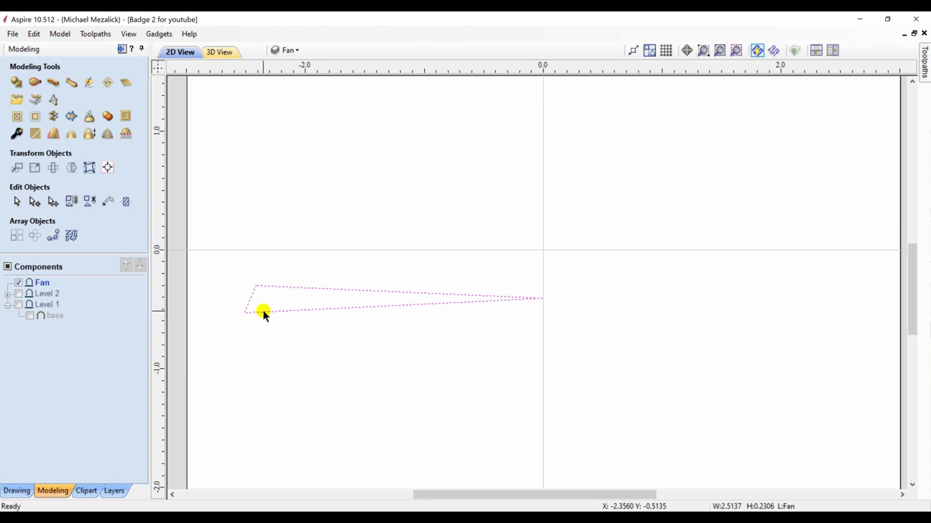
Give the triangle a flat profile tilted 20° from an anchor point on the wedge.
left_click(17, 83)
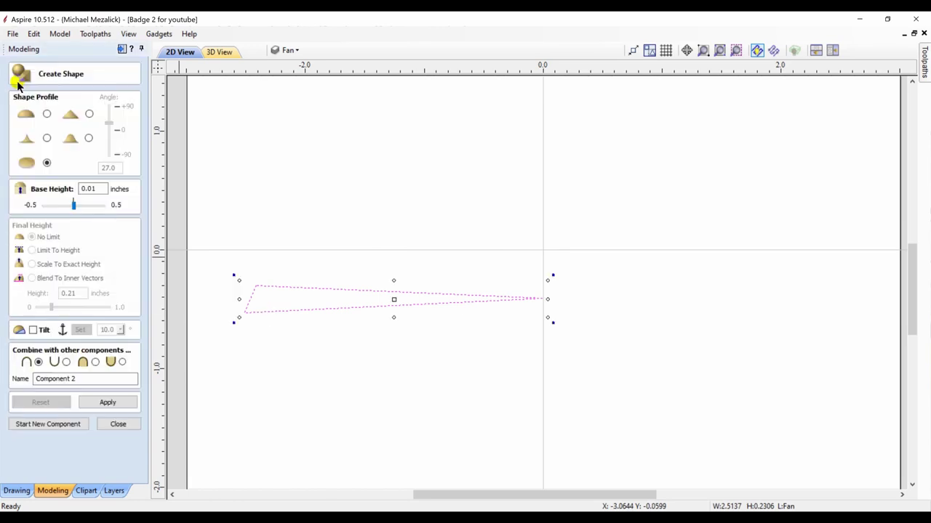
left_click(47, 162)
left_click(33, 331)
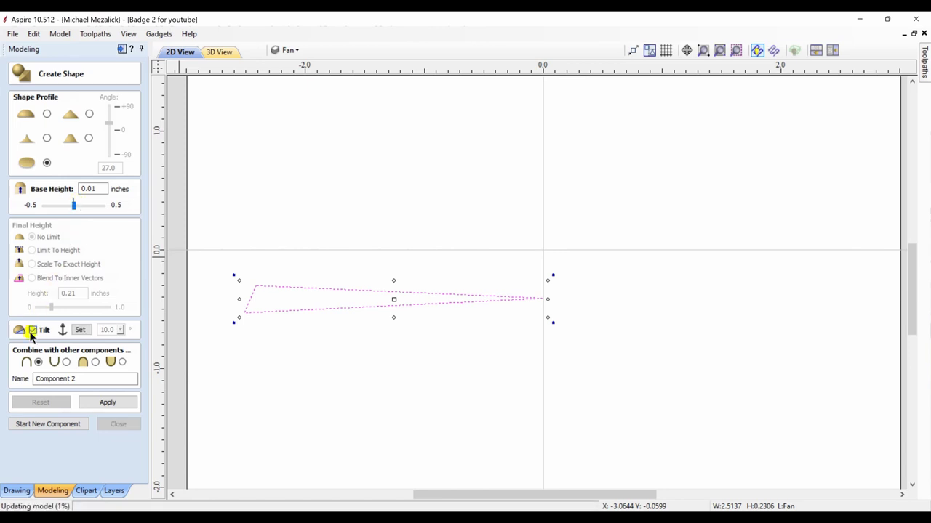
left_click(81, 330)
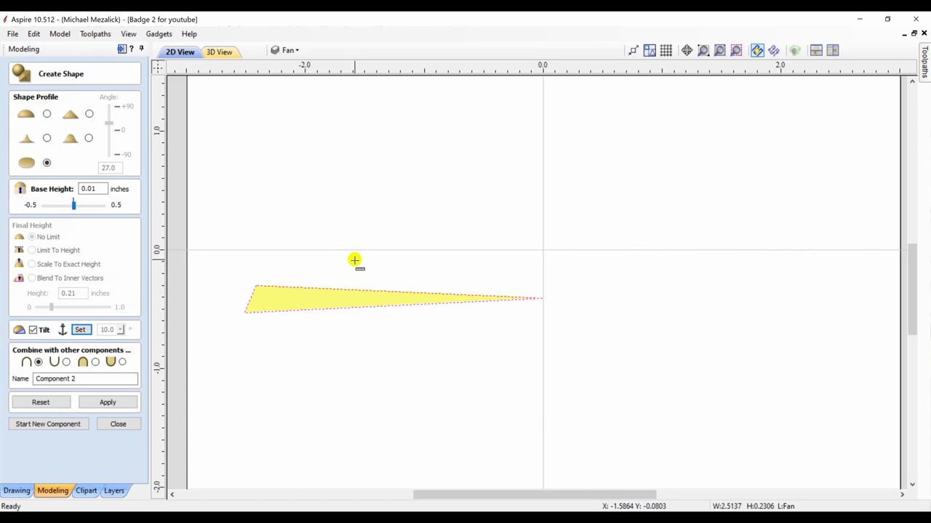
left_click(352, 327)
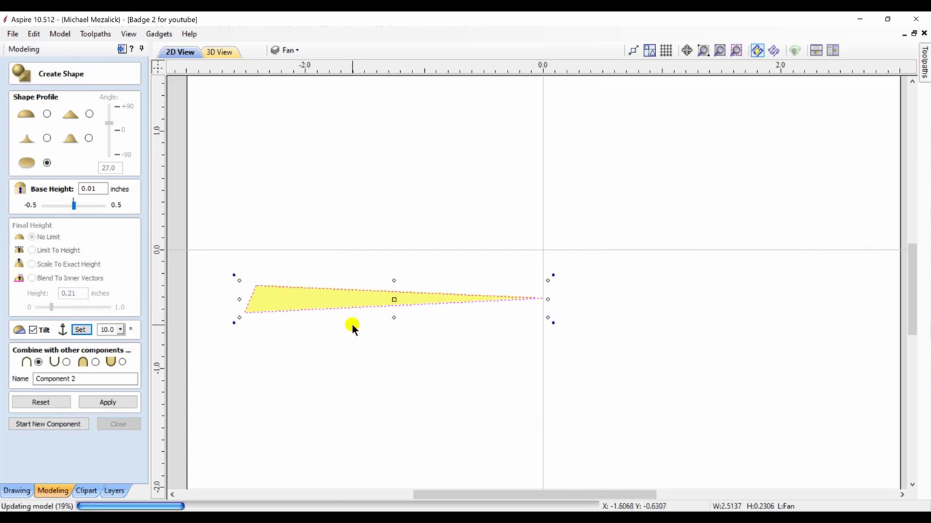
left_click(122, 329)
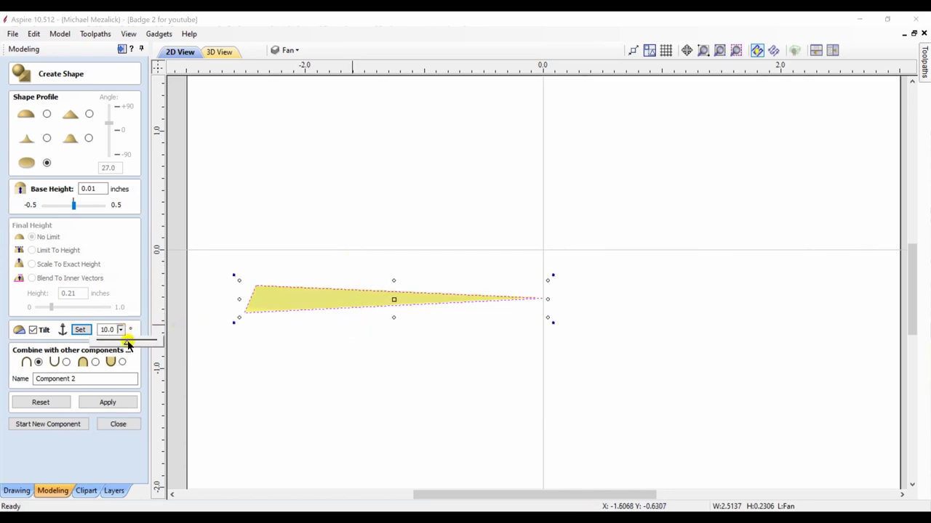
left_click(127, 344)
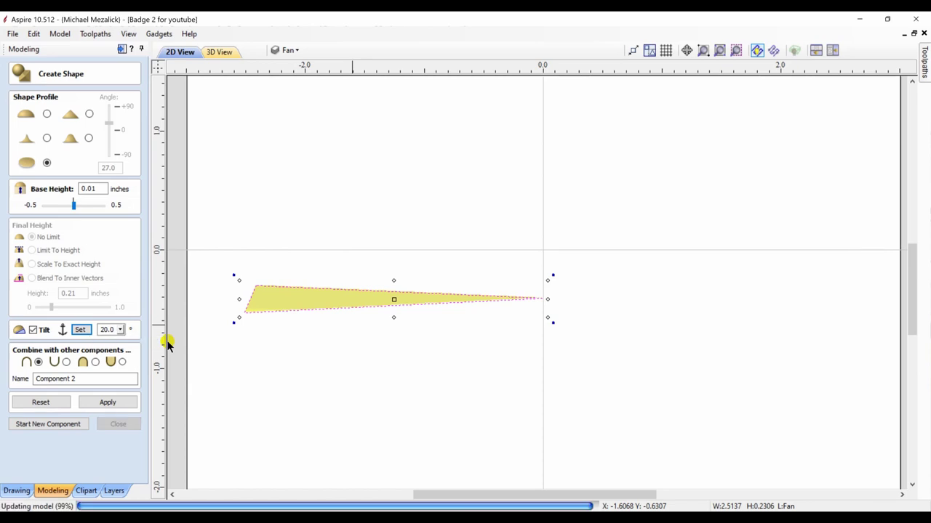
Check the tilt in side-by-side 2D/3D views, choose the combine mode, and create Component 2.
key("F4")
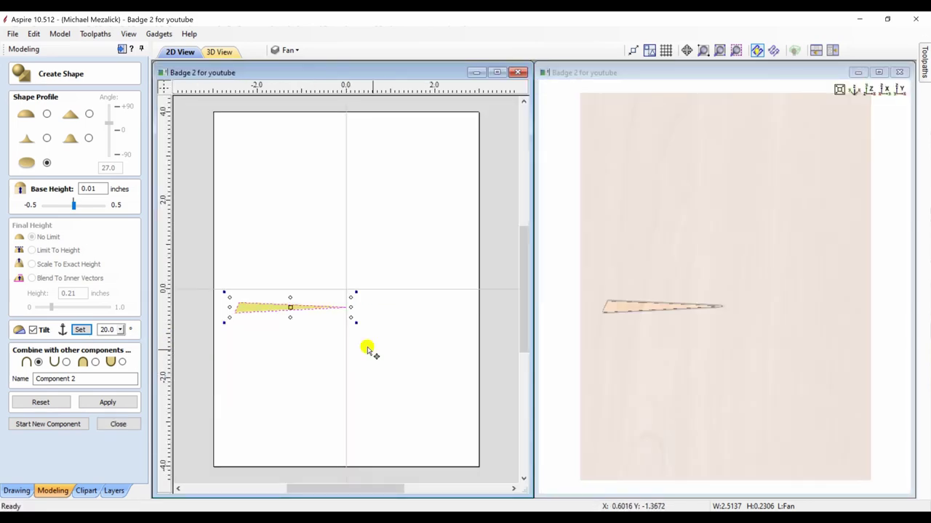
left_click(591, 357)
left_click_drag(591, 357, 685, 375)
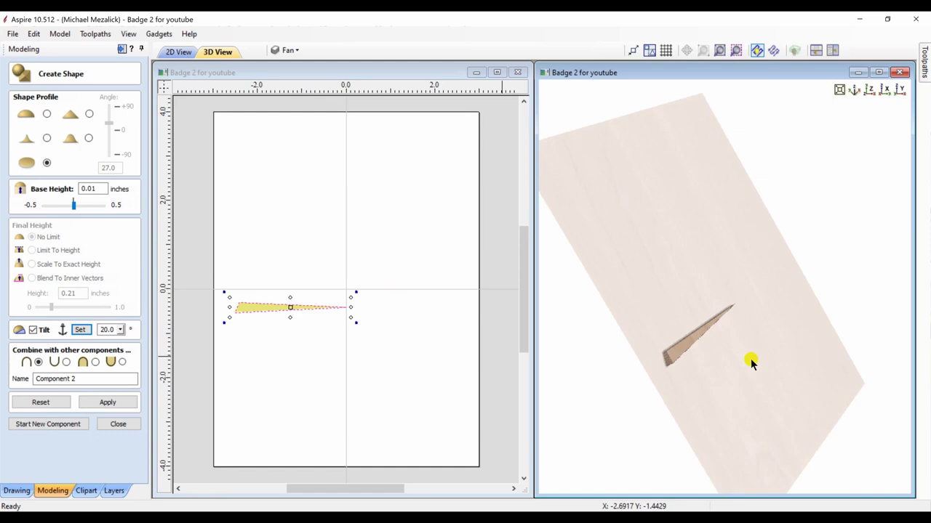
left_click_drag(751, 361, 732, 285)
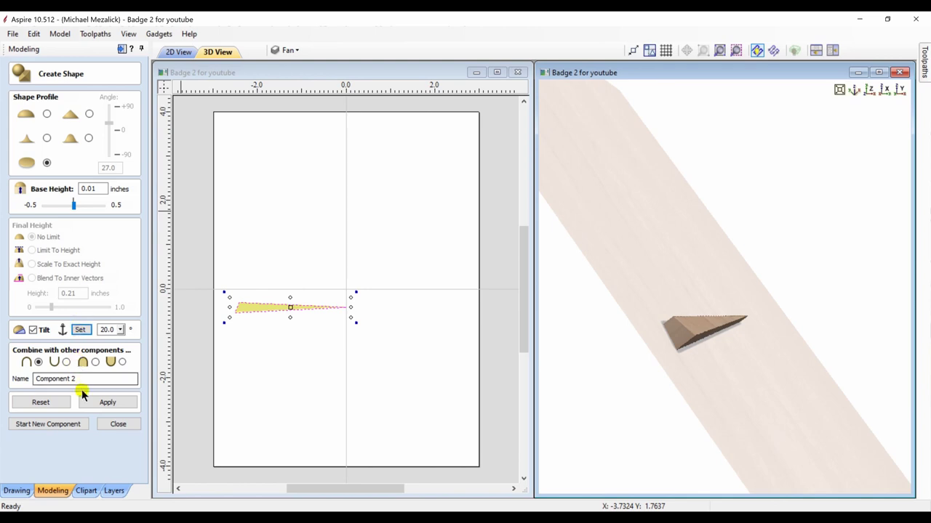
left_click(95, 362)
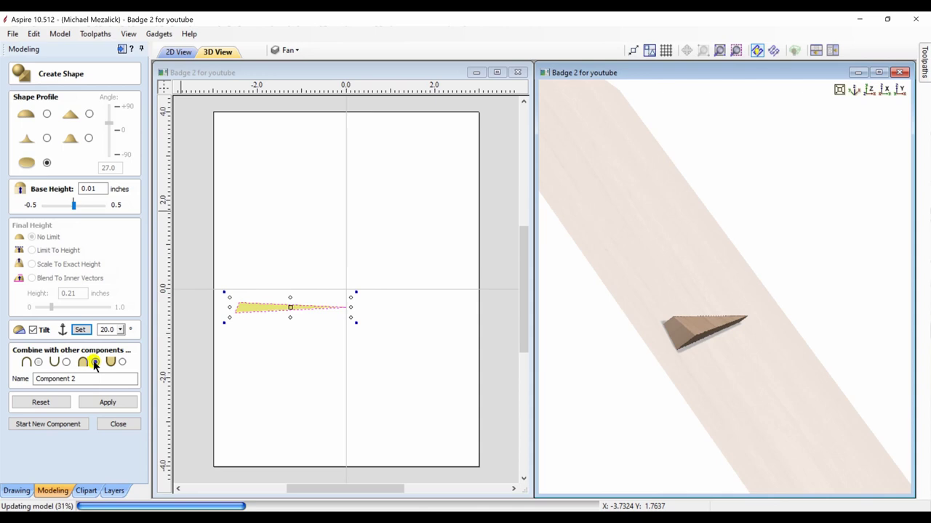
left_click(101, 402)
left_click(109, 424)
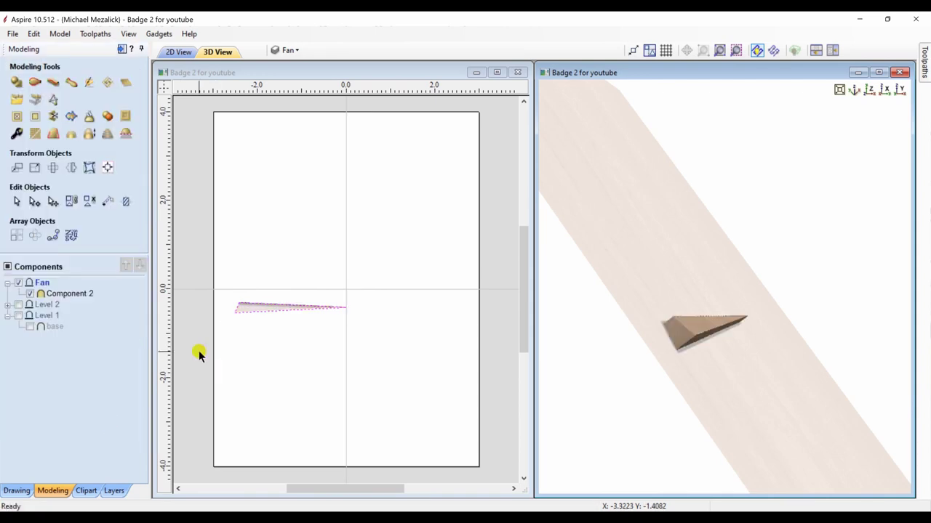
Circular-copy the wedge into 22 grouped rays spanning 90° around a centre point.
left_click(198, 354)
left_click(254, 312)
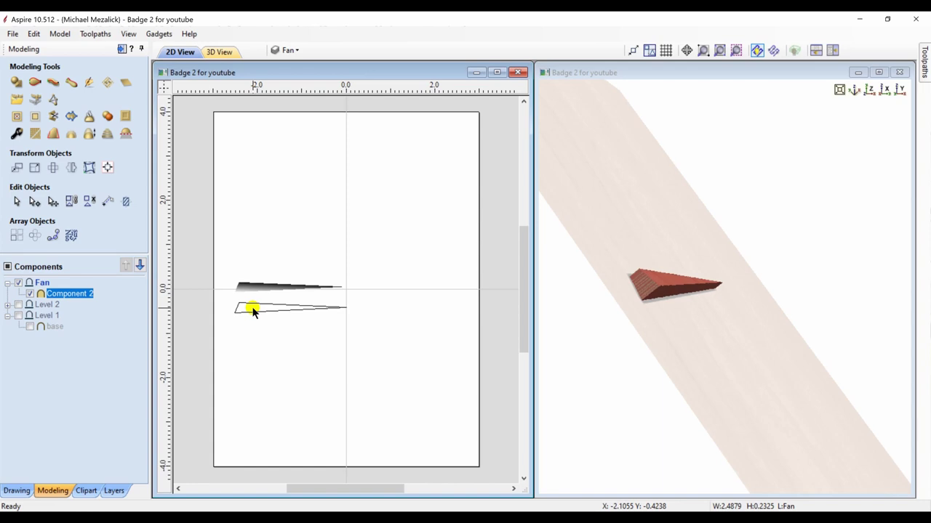
left_click(35, 235)
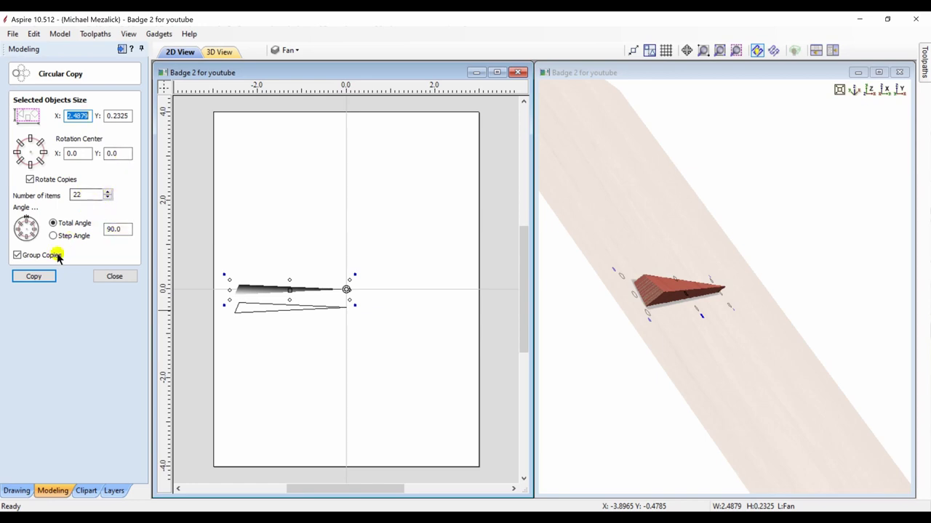
left_click(34, 276)
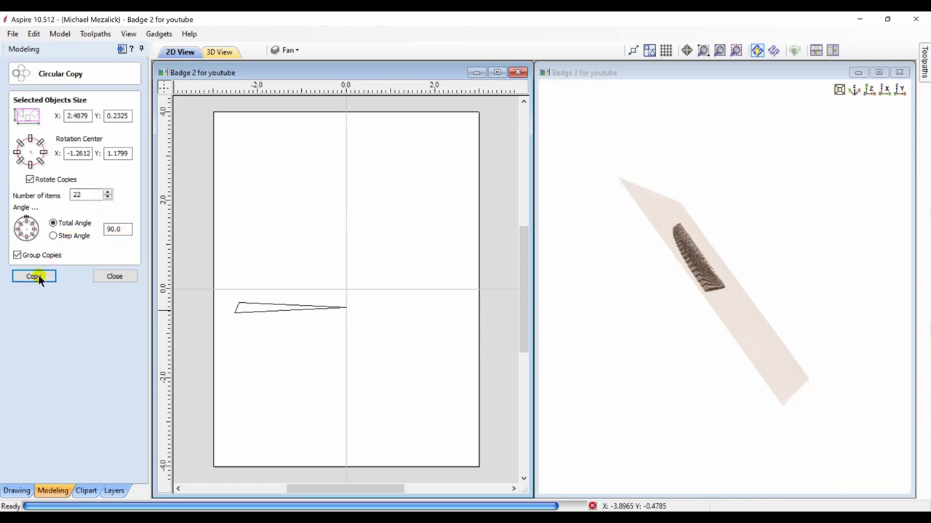
left_click(868, 91)
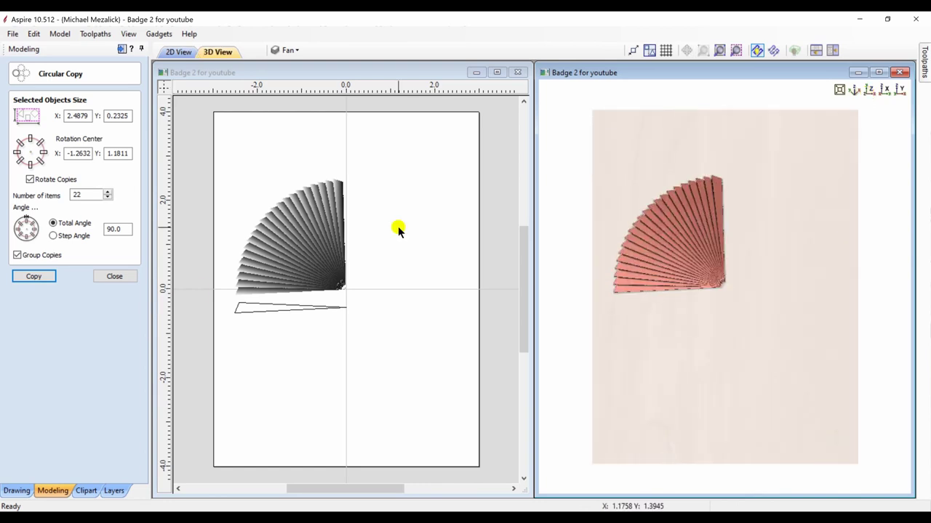
Show the badge photo and stretch the fan group taller to about 2.53 × 3.70 inches.
left_click(122, 277)
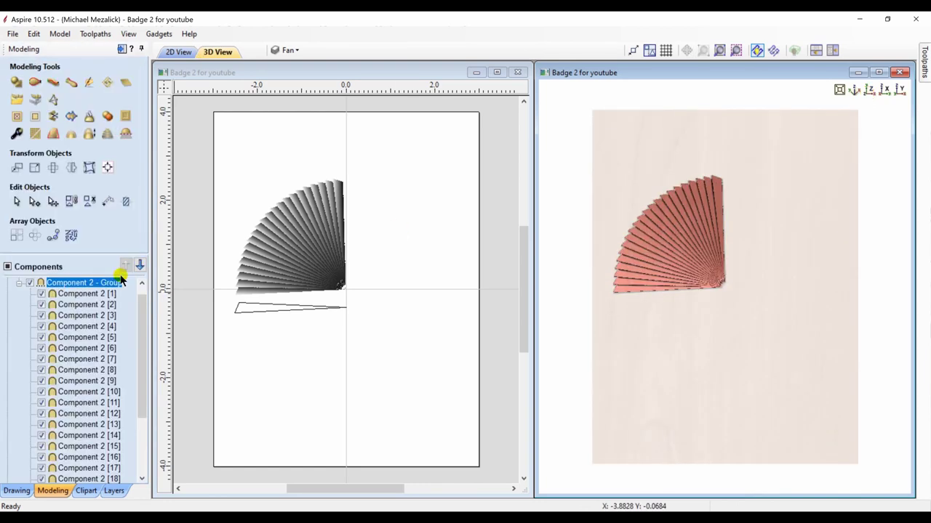
left_click(20, 284)
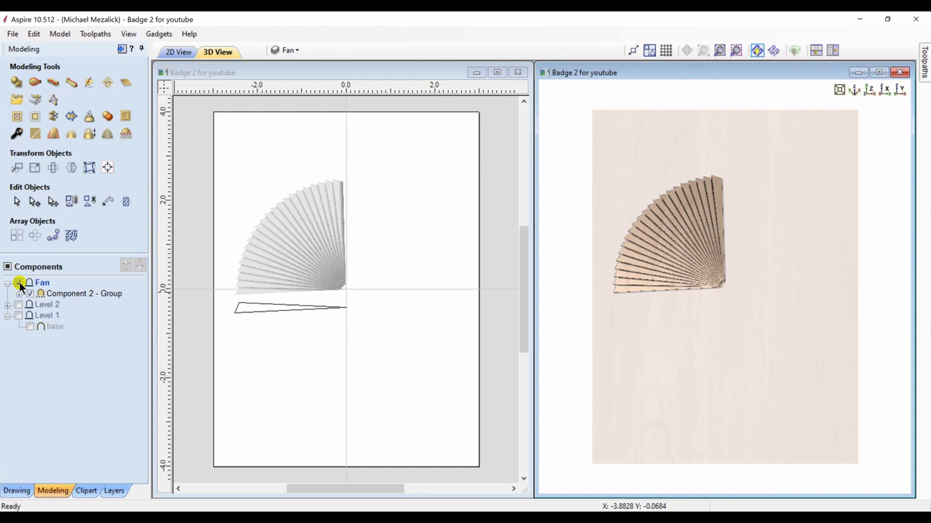
left_click(114, 491)
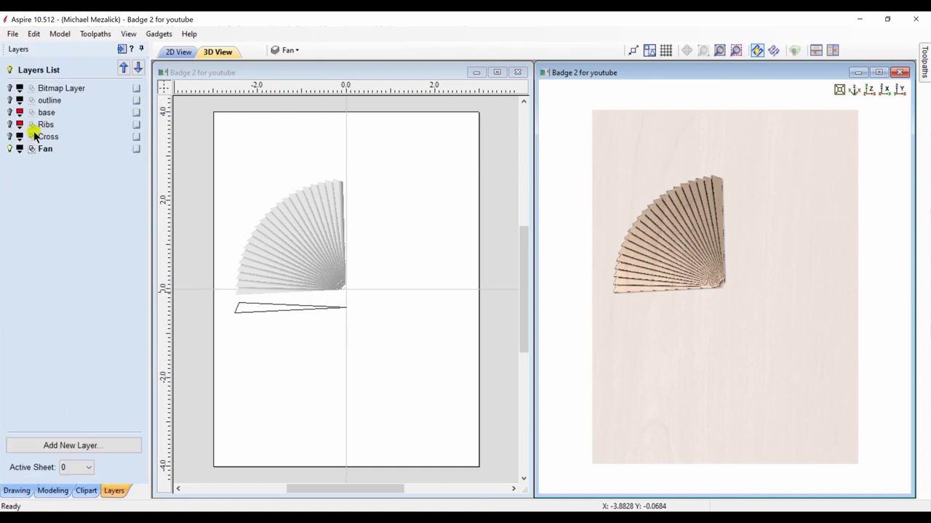
left_click(10, 88)
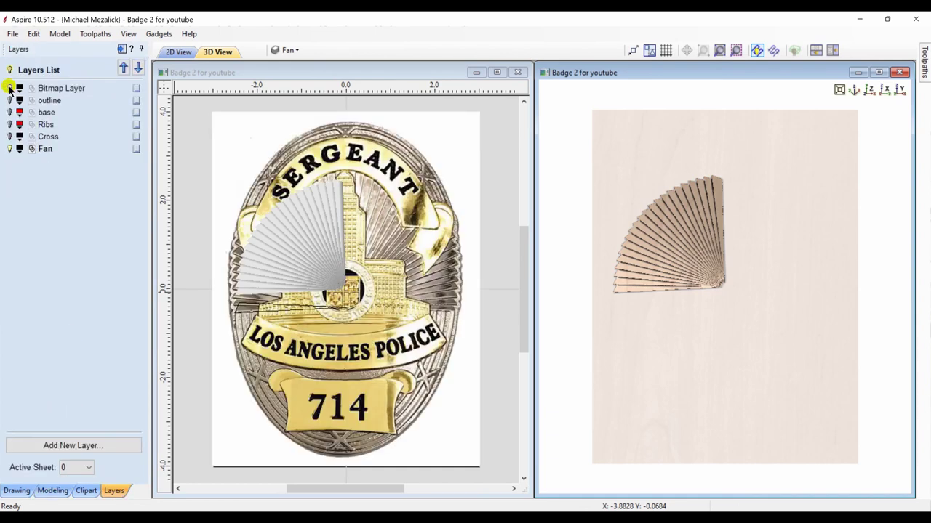
left_click(276, 258)
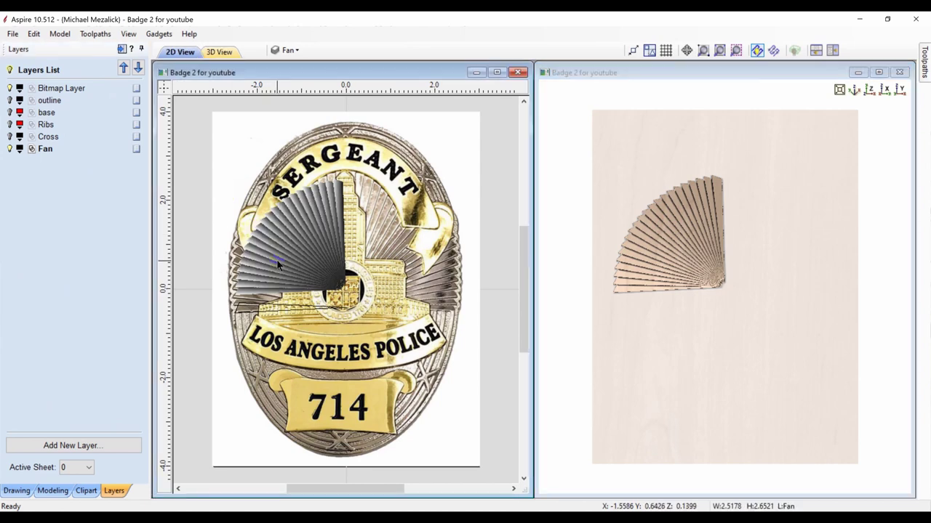
left_click(276, 259)
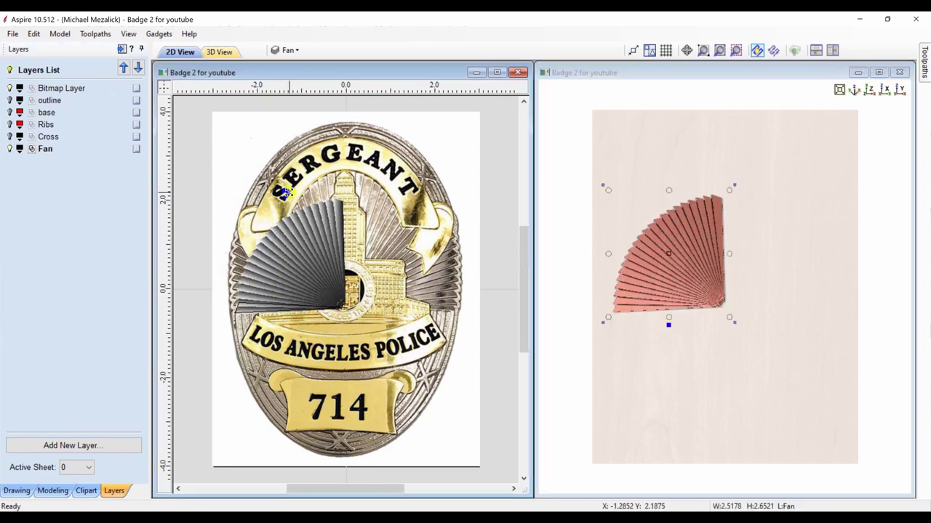
left_click_drag(285, 193, 289, 148)
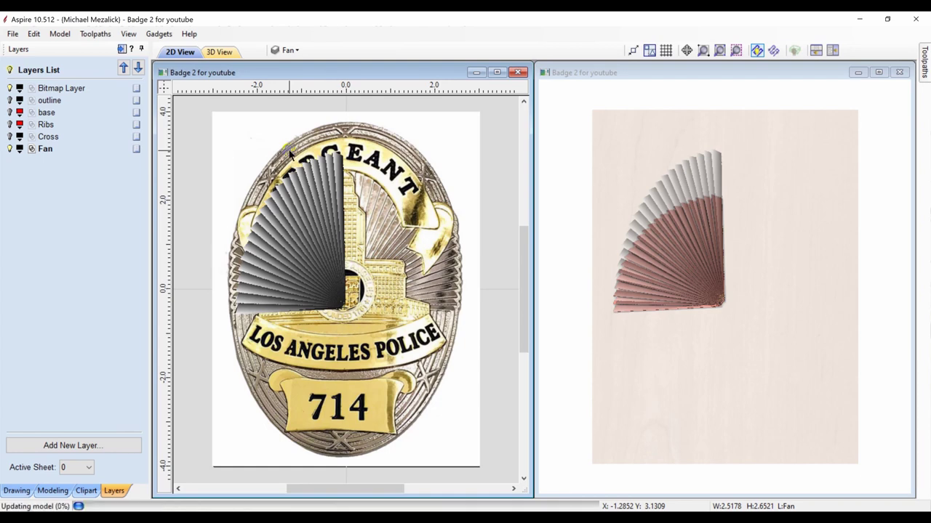
Widen the fan's left edge with a bounding-box envelope and bake it, about 2.60 × 3.70 inches.
left_click(52, 491)
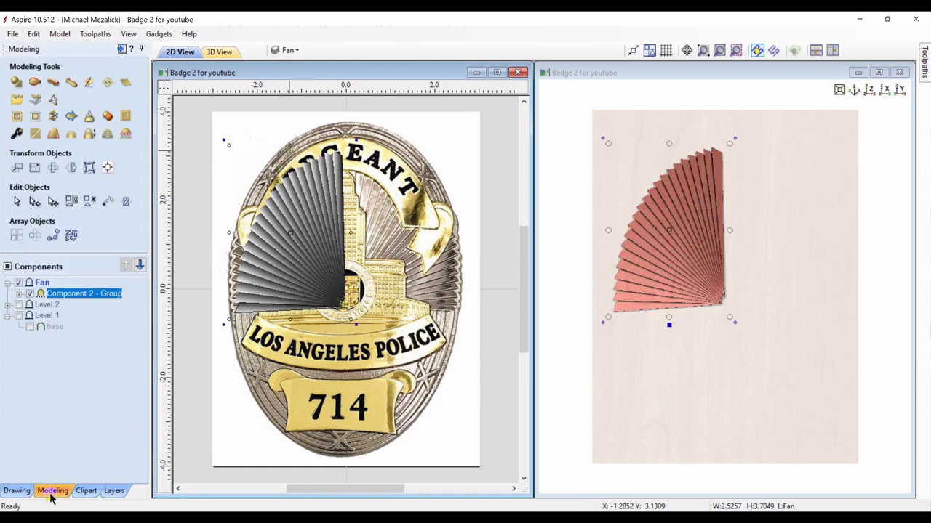
left_click(88, 168)
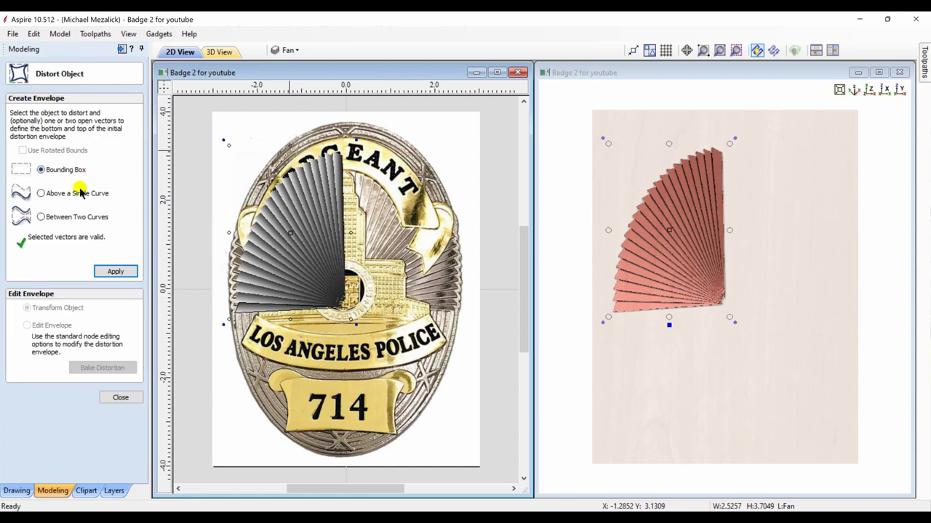
left_click(102, 269)
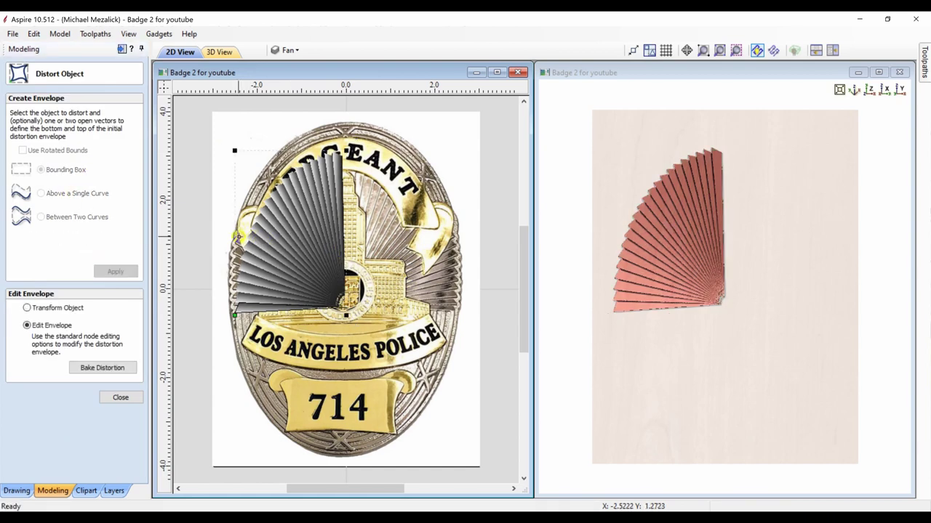
left_click_drag(236, 235, 225, 230)
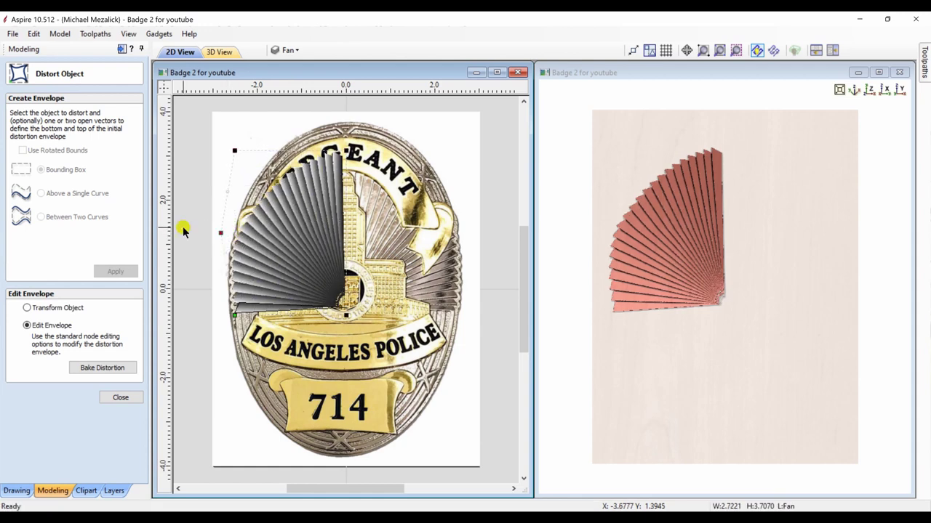
left_click(102, 369)
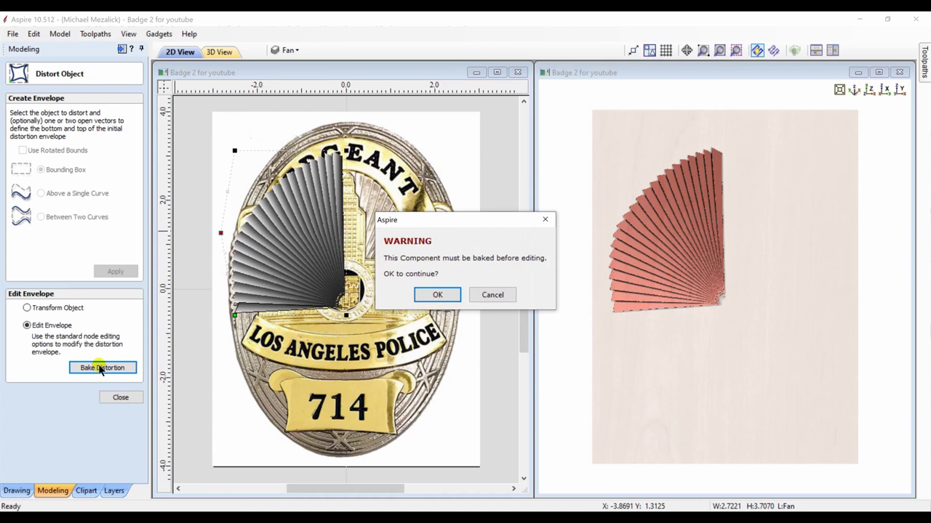
left_click(434, 291)
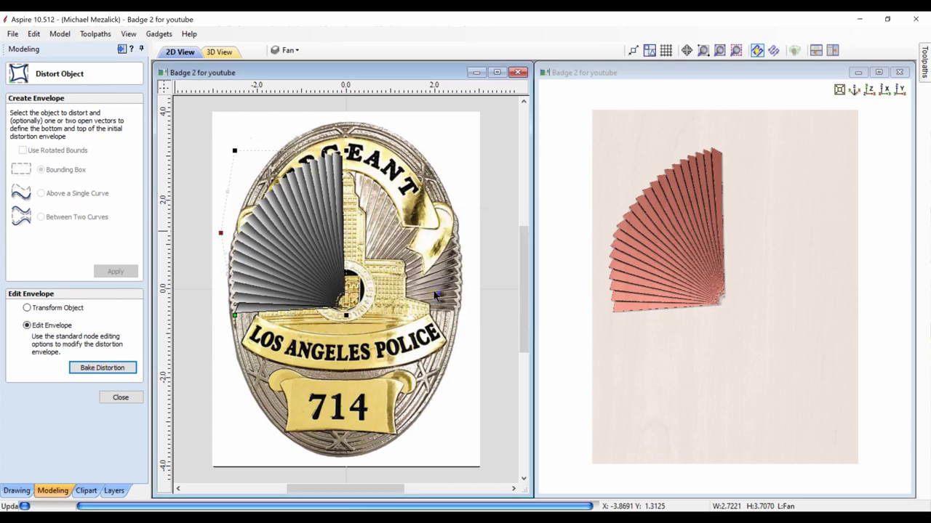
left_click(267, 245)
Add a horizontally flipped mirror copy of the fan about the job centre.
left_click(120, 397)
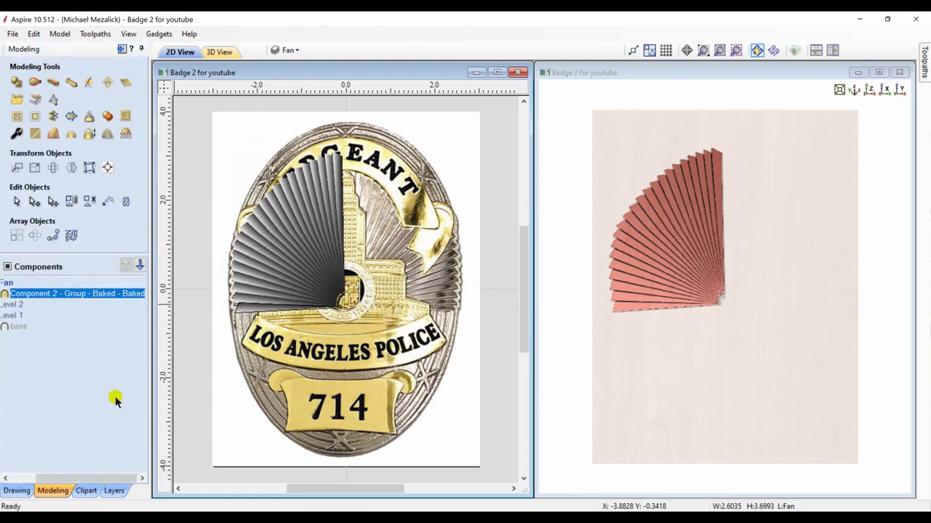
left_click(71, 167)
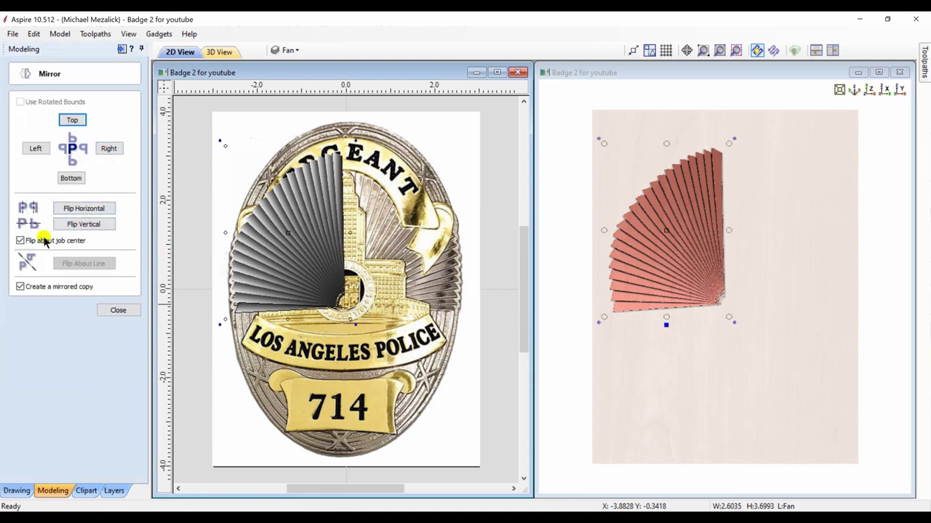
left_click(84, 209)
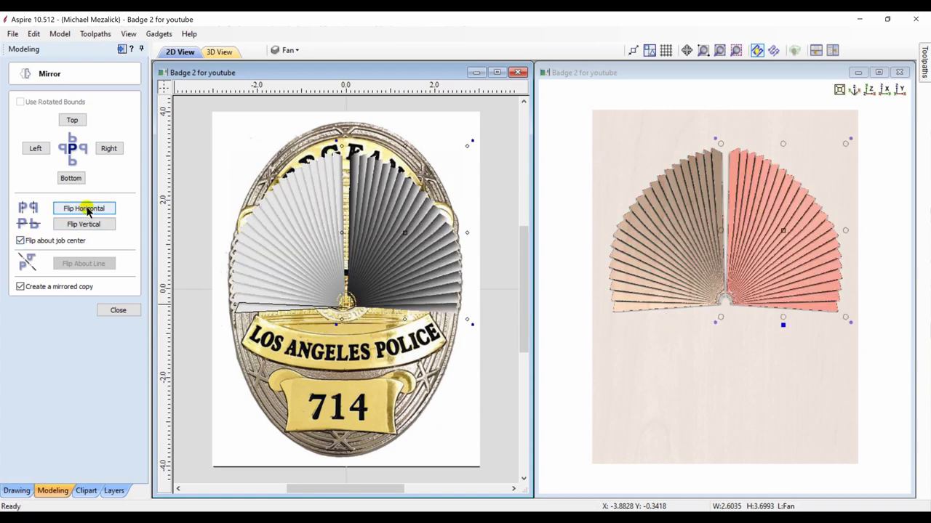
left_click(105, 309)
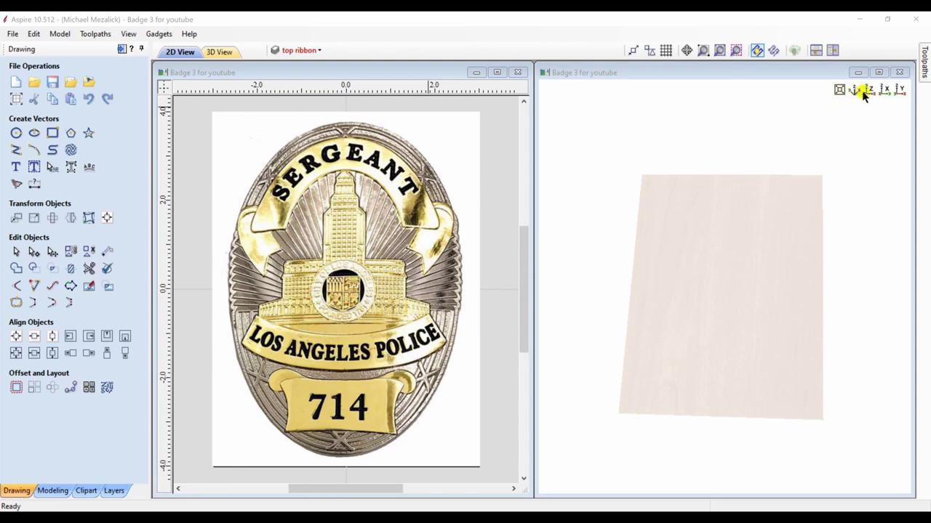
left_click(868, 90)
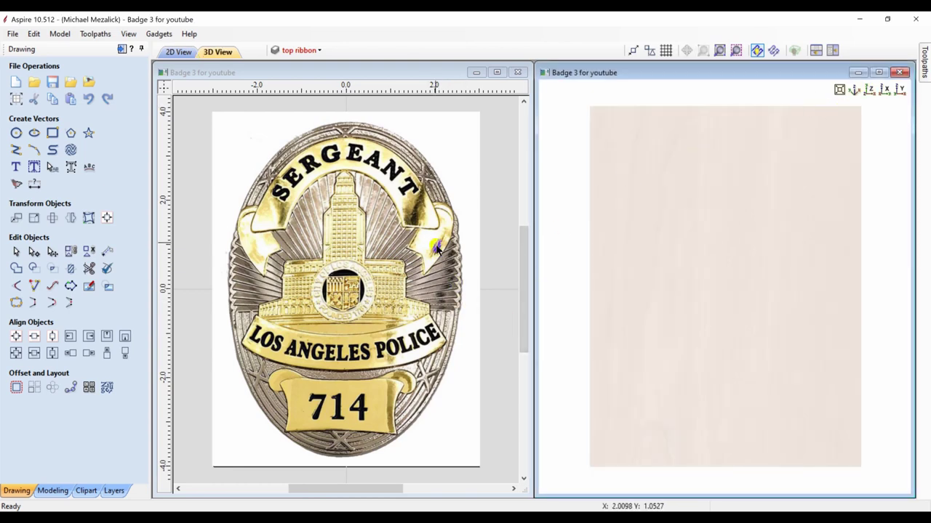
Fade the badge photo to about 53% in its bitmap properties.
left_click(255, 239)
right_click(442, 280)
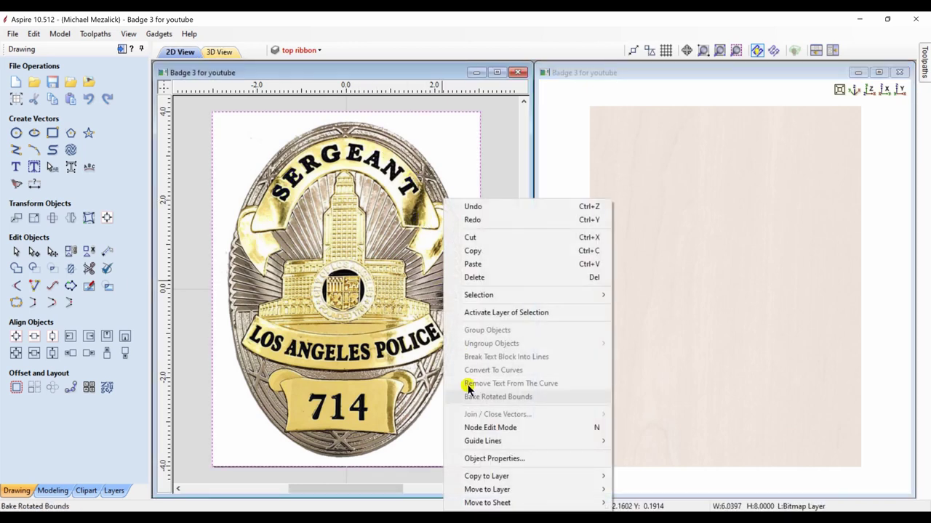
left_click(480, 458)
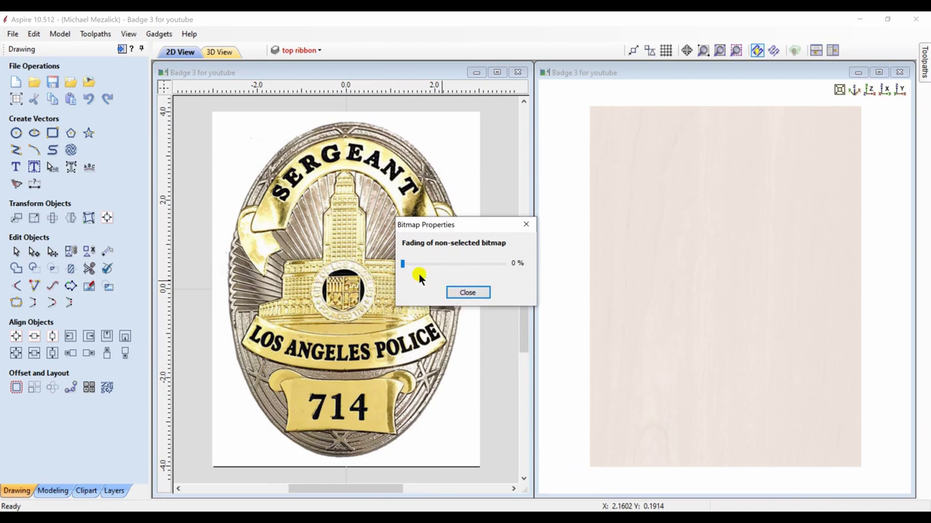
left_click_drag(404, 267, 456, 264)
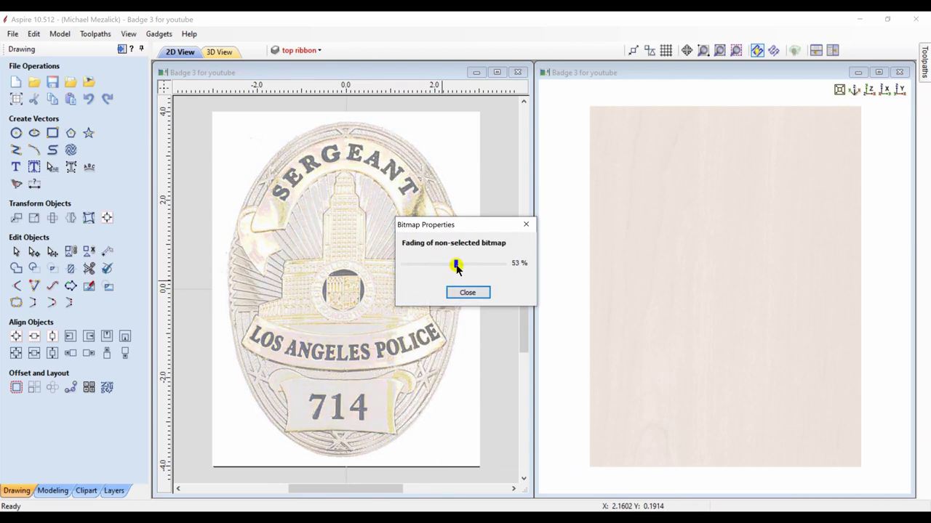
left_click(463, 293)
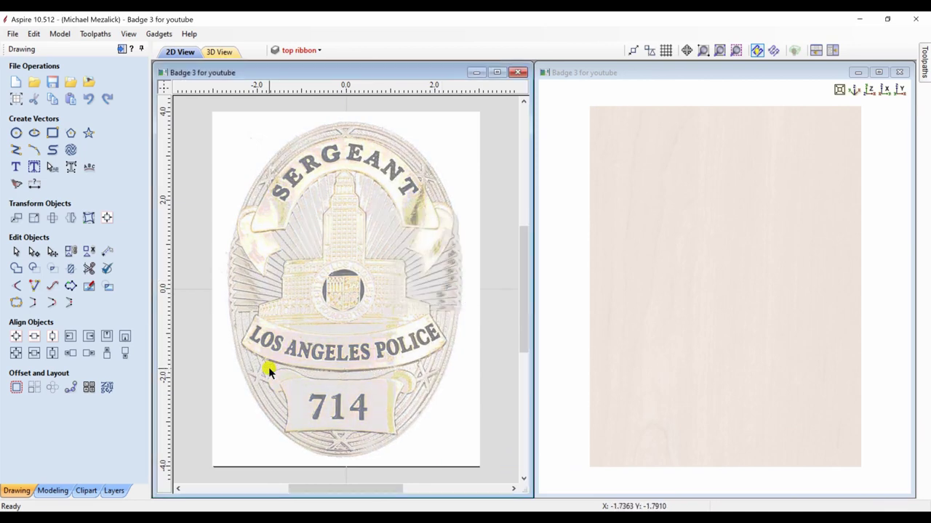
Show the top ribbon layer and select its left and right rail lines.
left_click(114, 492)
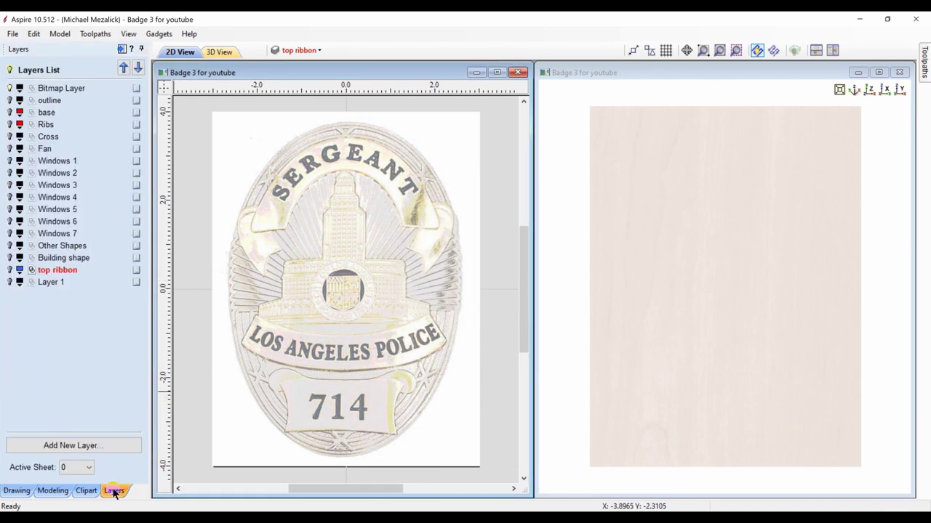
left_click(11, 269)
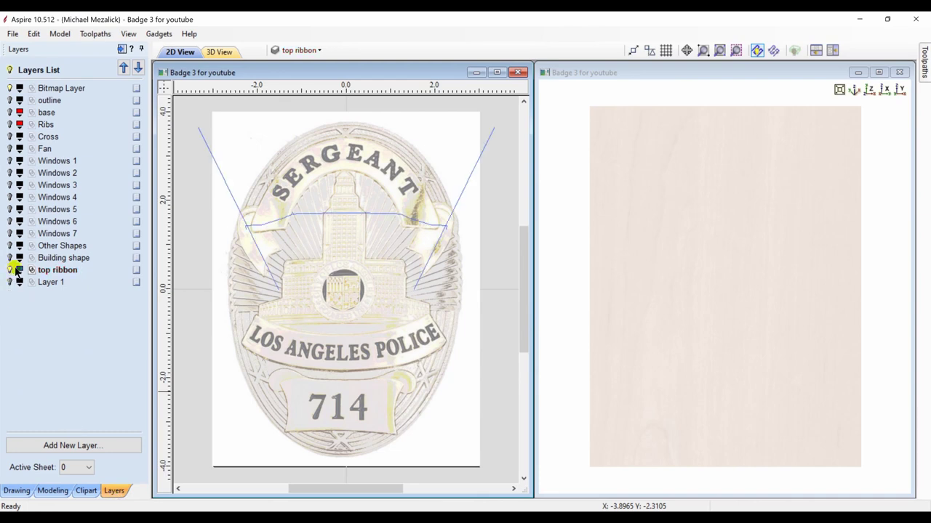
left_click(254, 244)
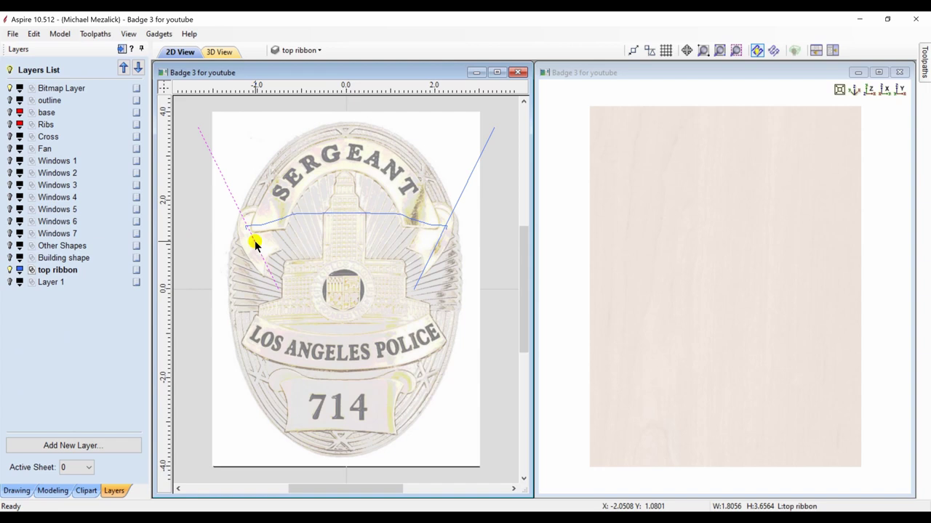
left_click(451, 210)
left_click(452, 209)
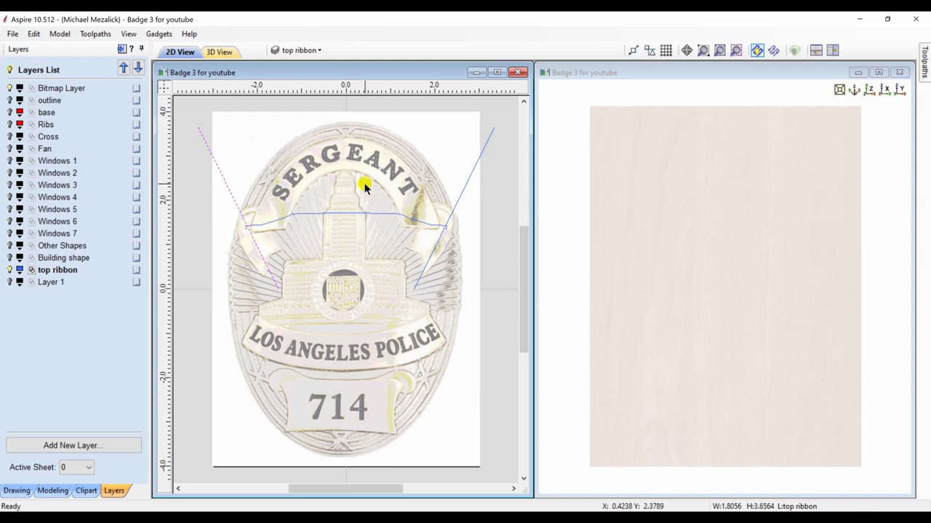
Sweep the blue cross-section along both slanted rails in Merge mode, creating Component 2.
left_click(464, 190, "shift")
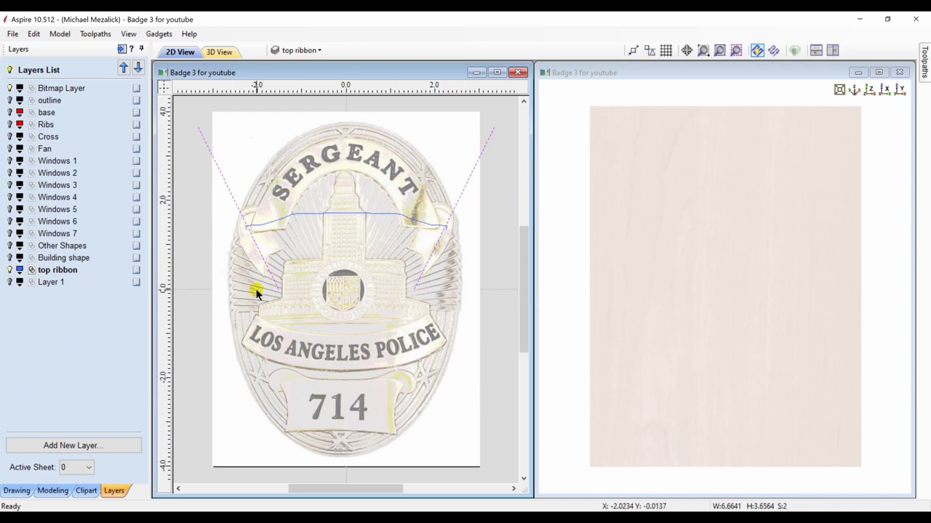
left_click(52, 491)
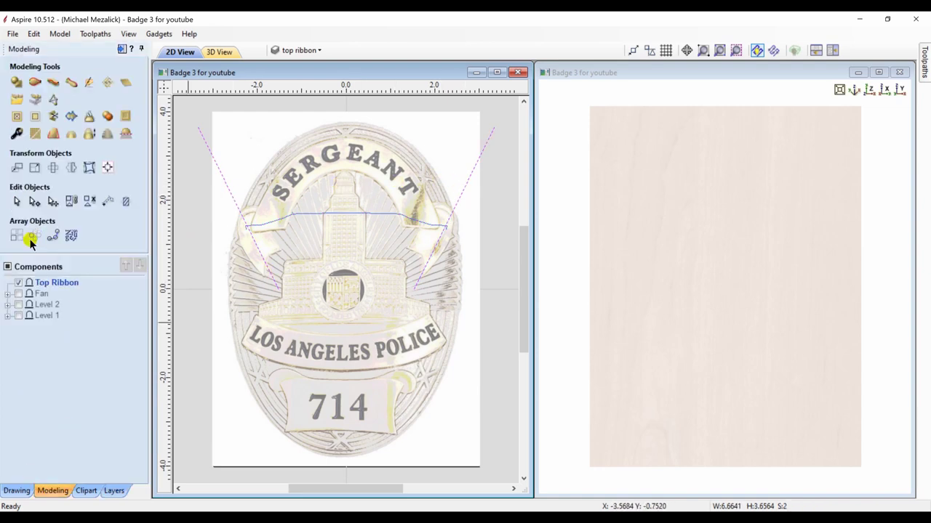
left_click(35, 82)
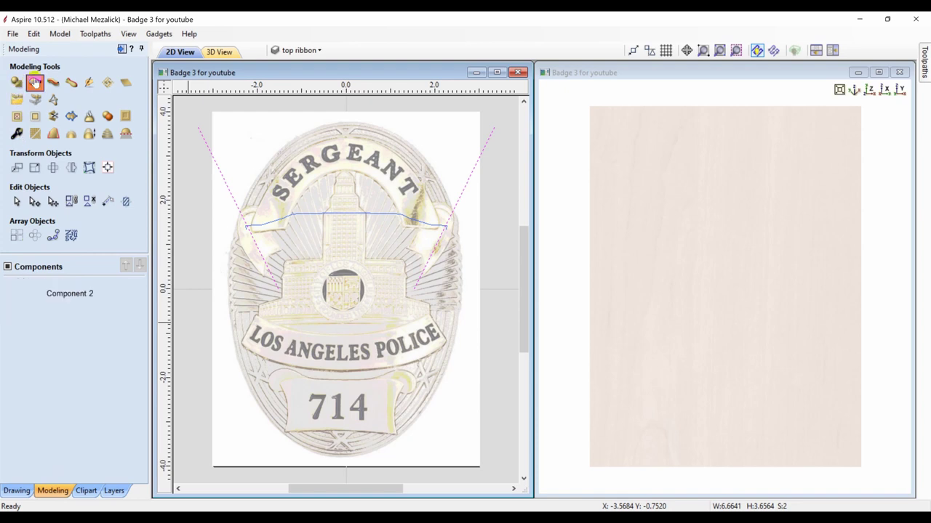
left_click(100, 113)
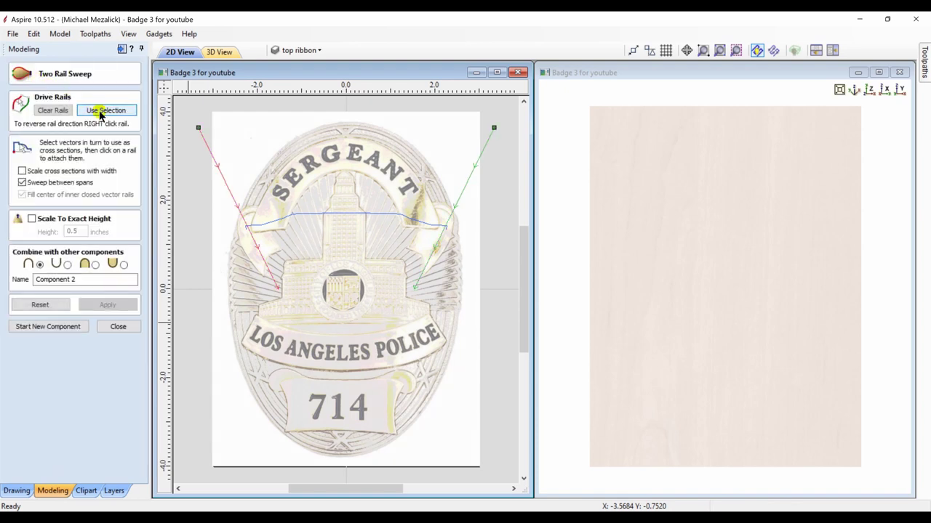
left_click(309, 217)
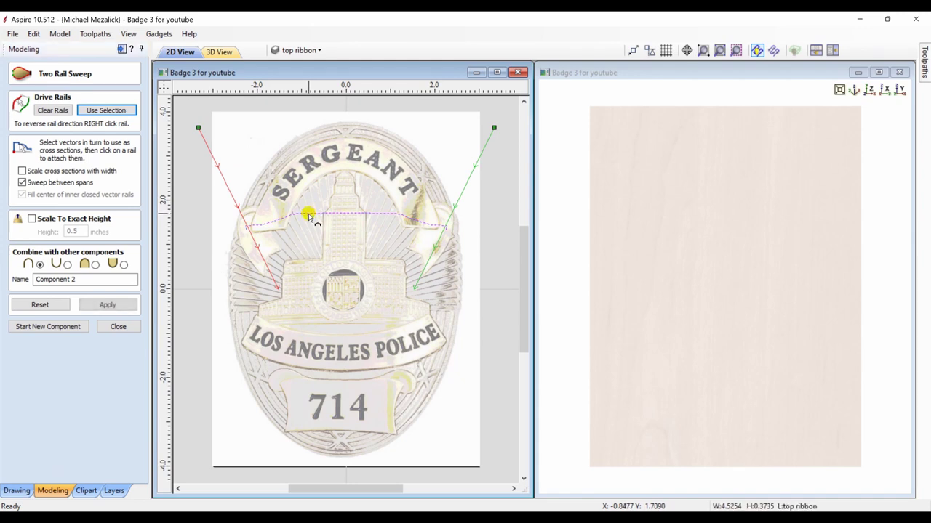
left_click(95, 264)
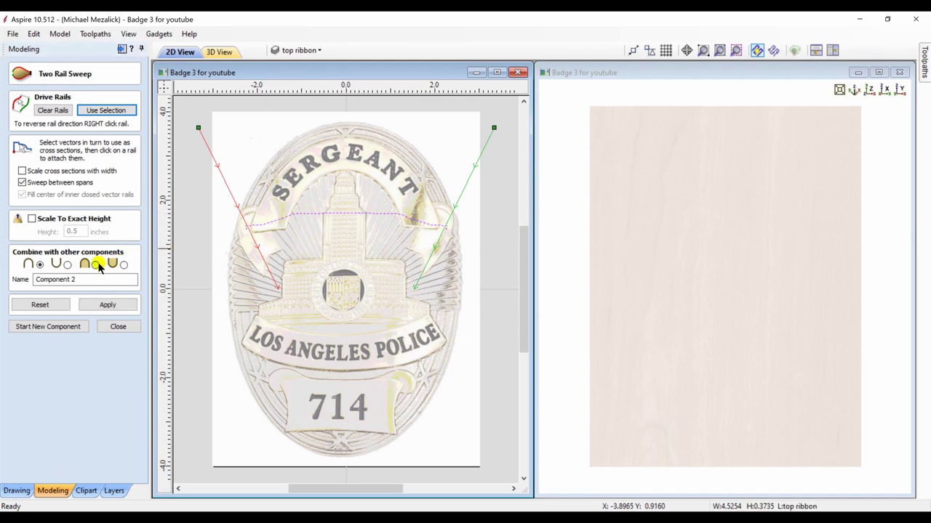
left_click(108, 305)
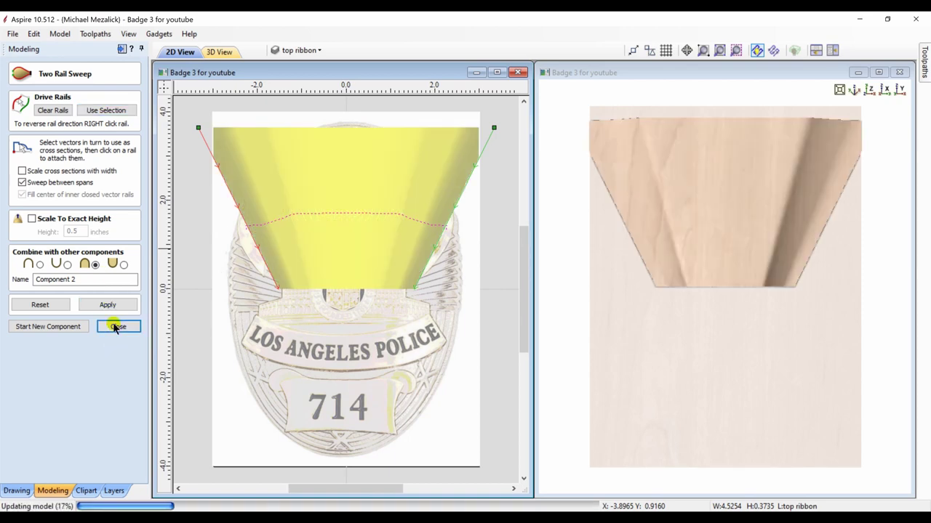
left_click(116, 327)
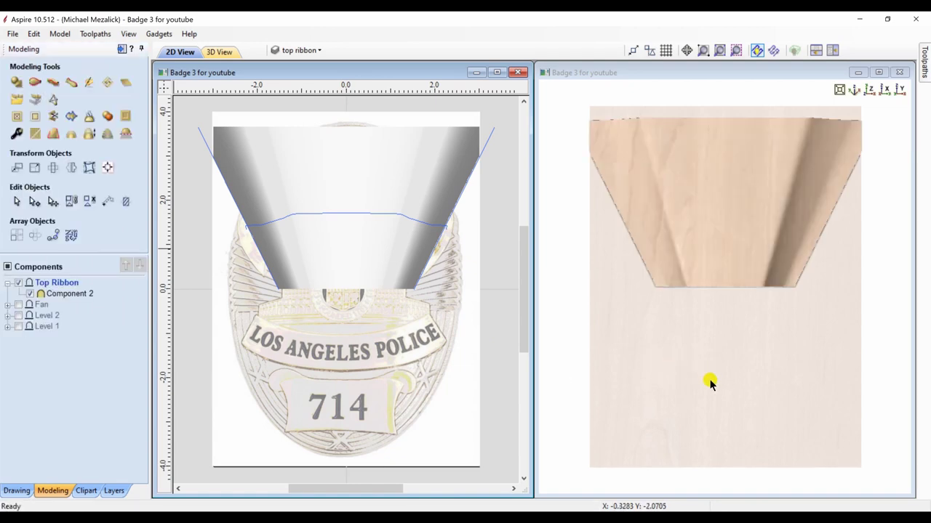
left_click_drag(711, 384, 725, 356)
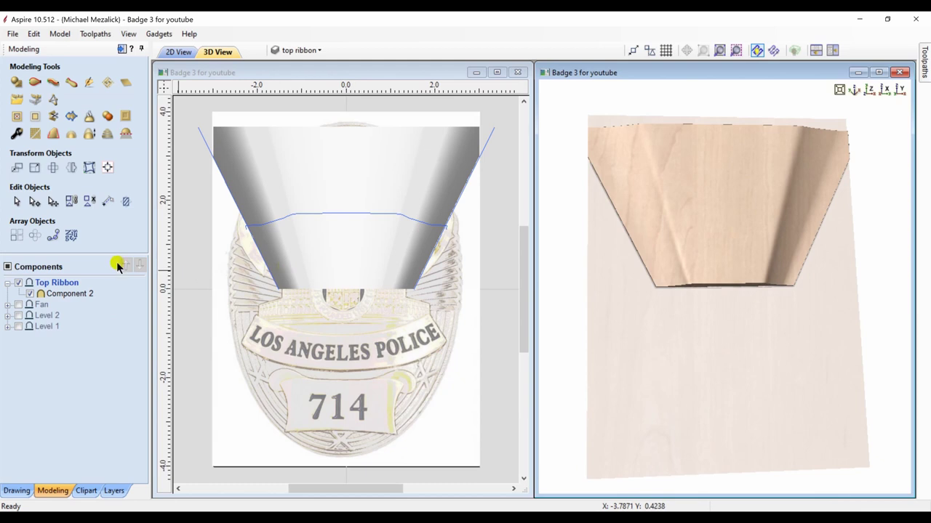
Show Layer 1 and trim the swept ribbon component to the two arch outlines.
left_click(113, 491)
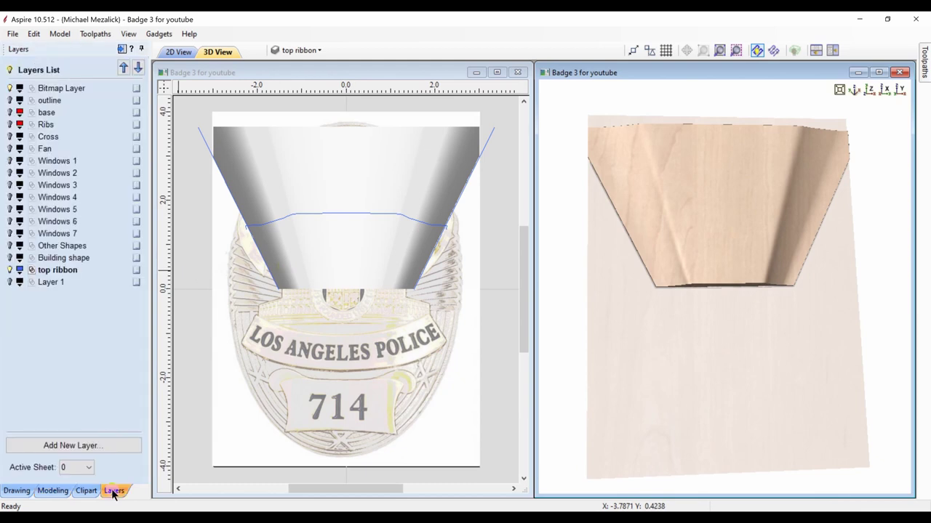
left_click(10, 282)
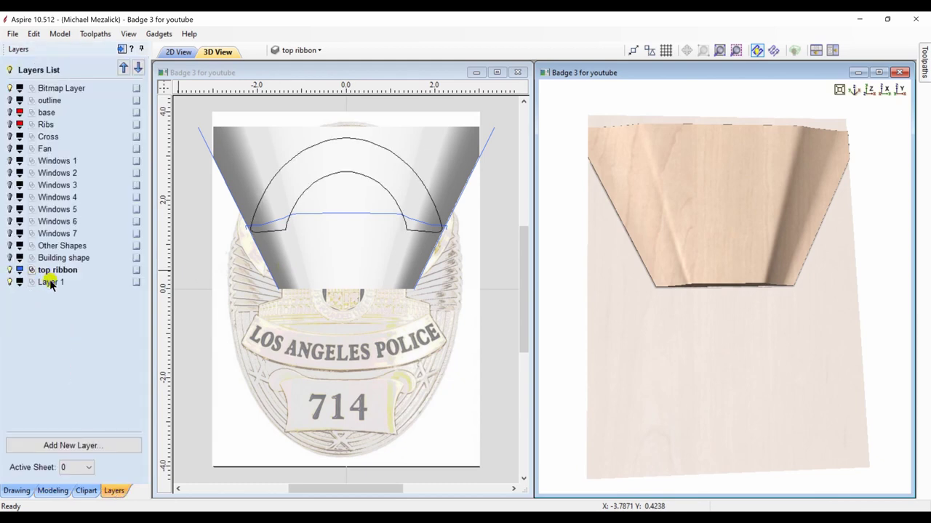
left_click(262, 194)
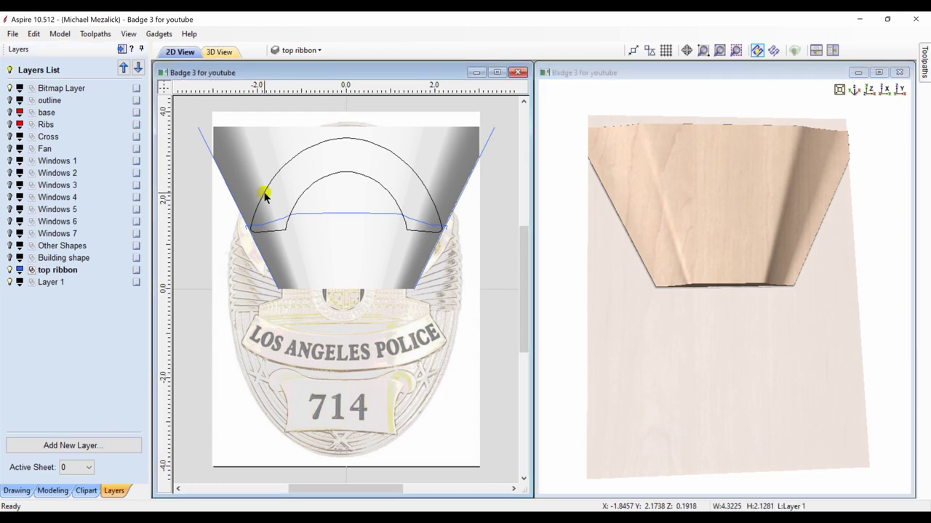
left_click(314, 241)
left_click(52, 490)
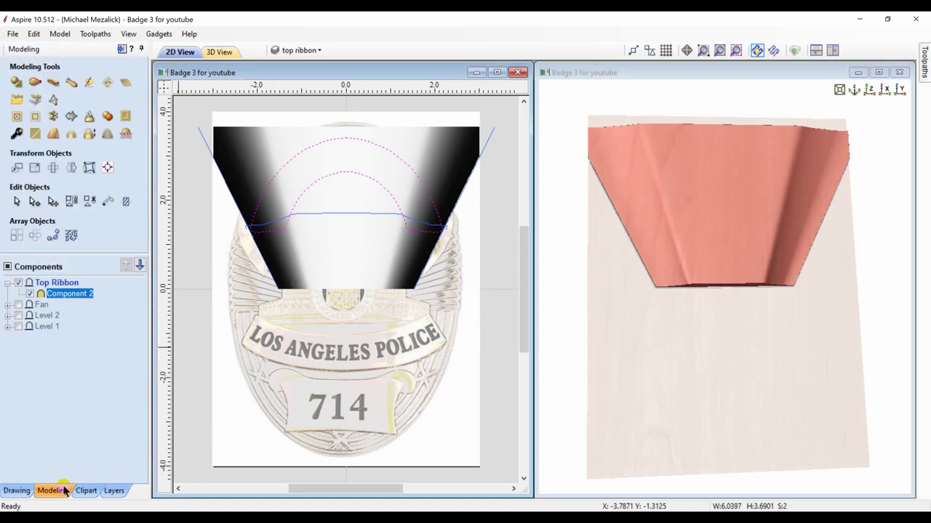
left_click(34, 118)
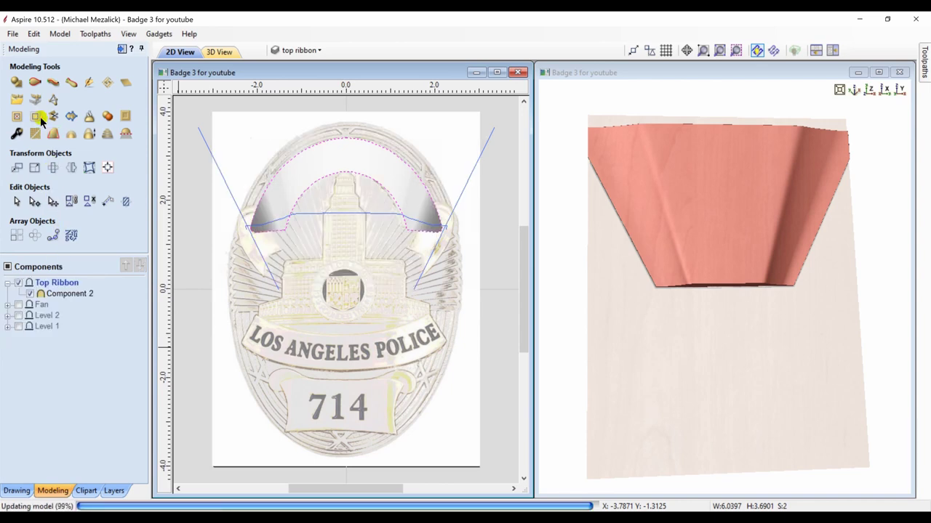
left_click(35, 117)
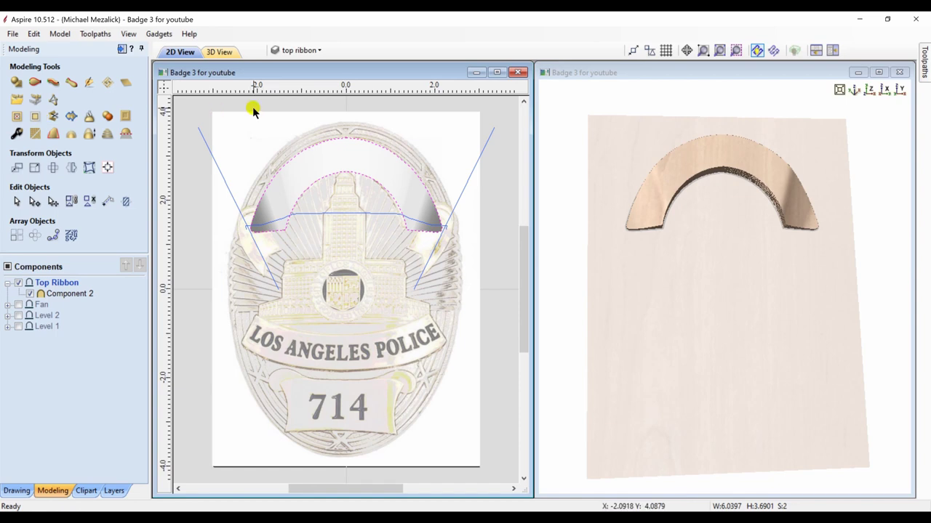
left_click(674, 274)
left_click_drag(674, 275, 666, 192)
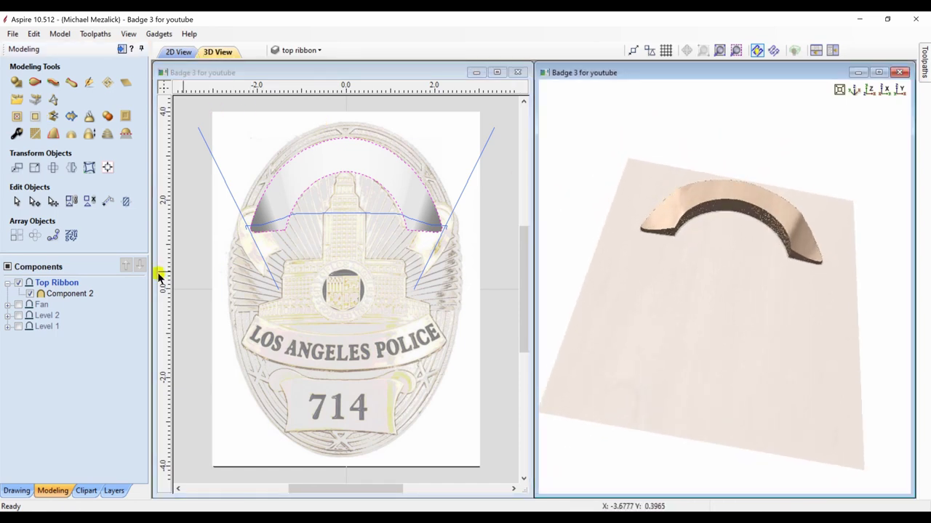
Drop the arch ribbon component's shape height to 0.18, rename it Top Ribbon, and bake it.
left_click(76, 294)
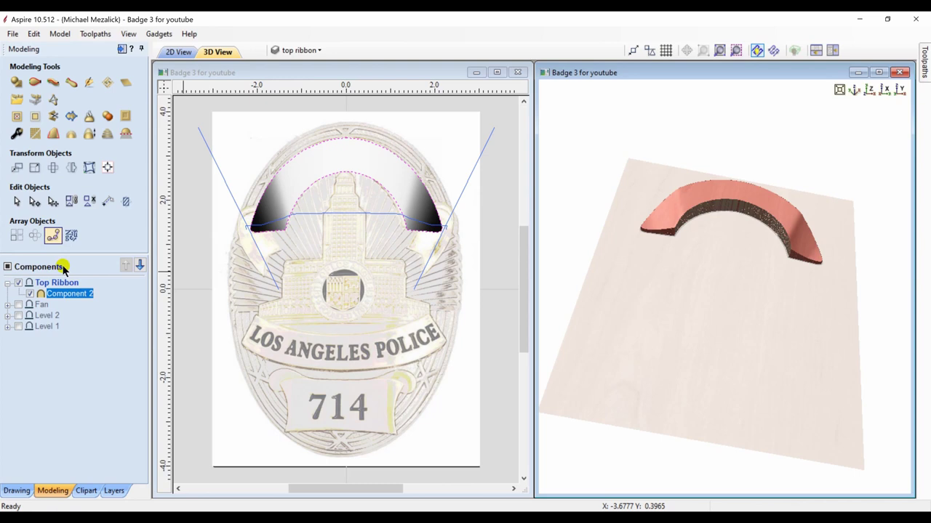
left_click(16, 134)
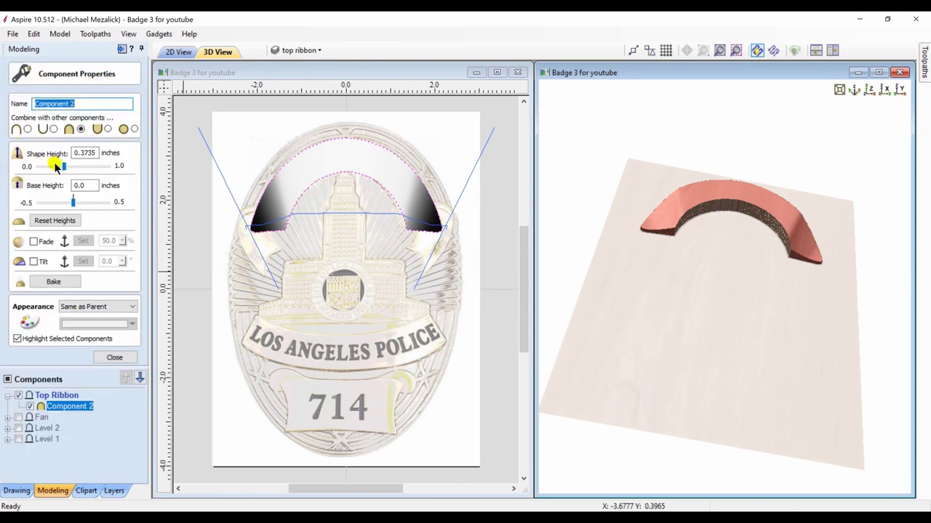
left_click_drag(63, 167, 51, 167)
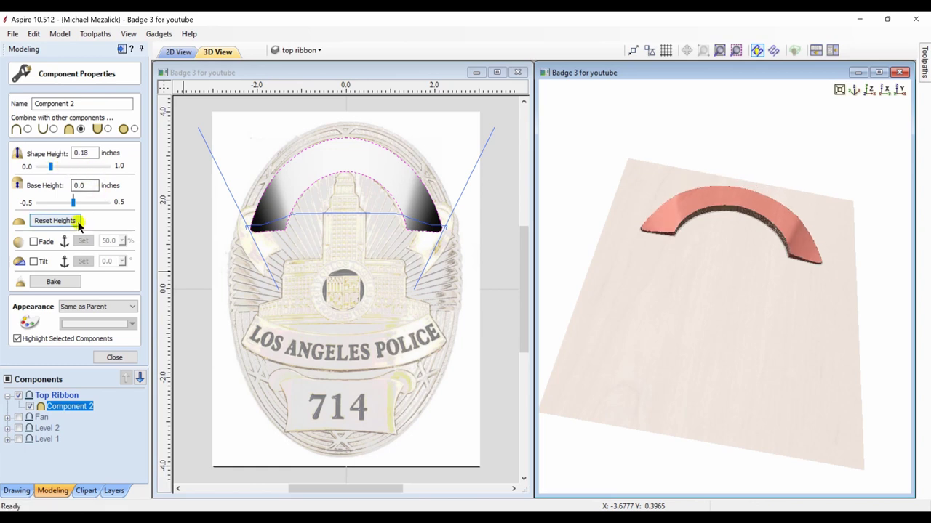
left_click(61, 284)
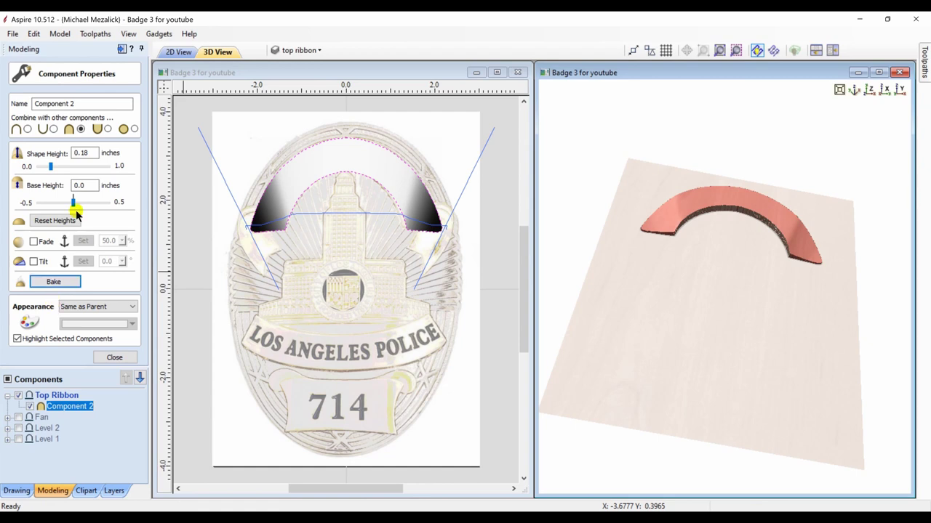
left_click_drag(92, 104, 5, 116)
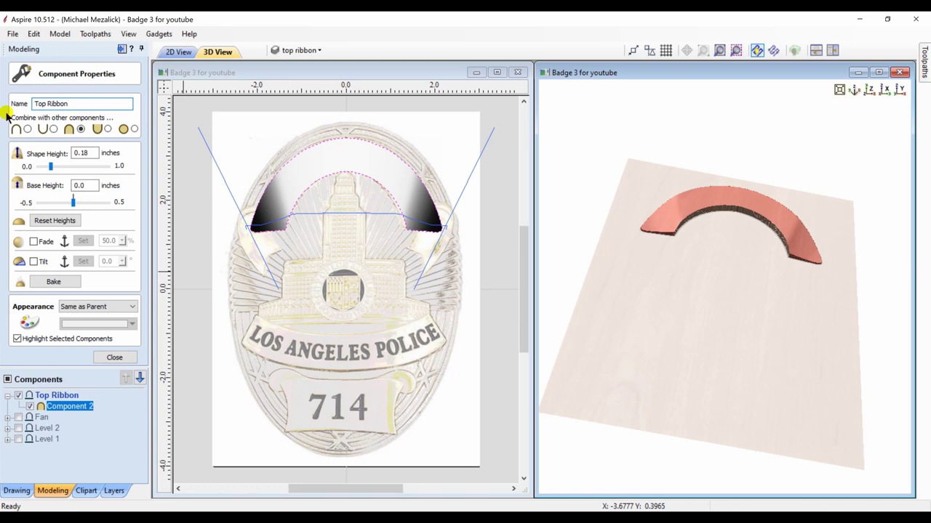
left_click(53, 282)
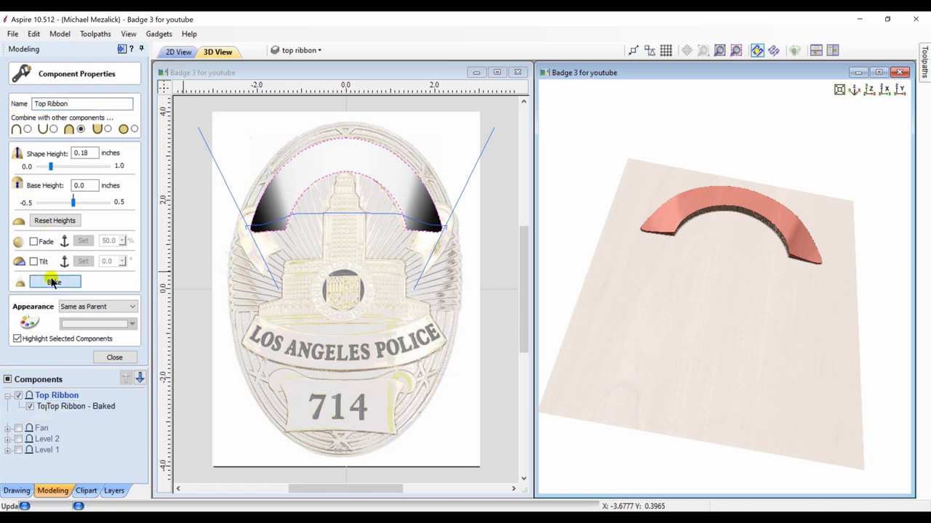
left_click(113, 358)
left_click(113, 358)
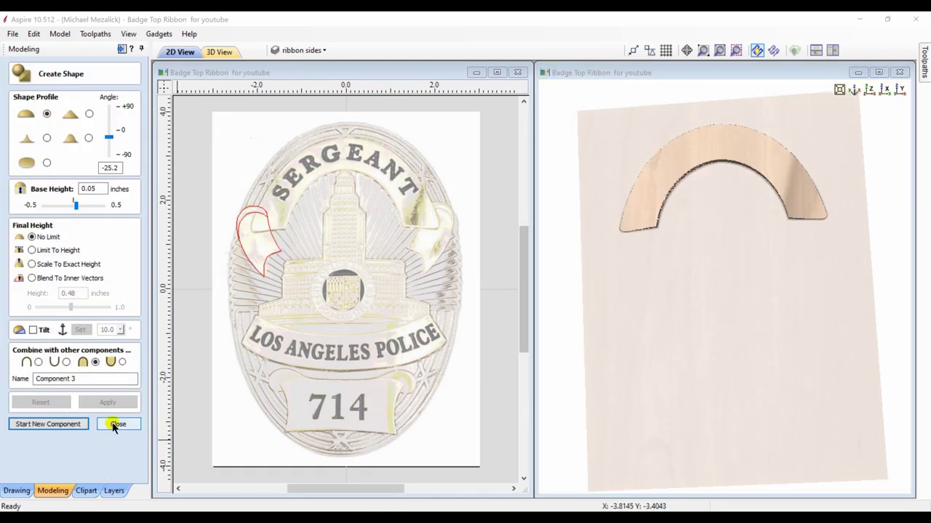
Create the outer tail shape from the left ribbon tail outline using a merge mode.
left_click(115, 424)
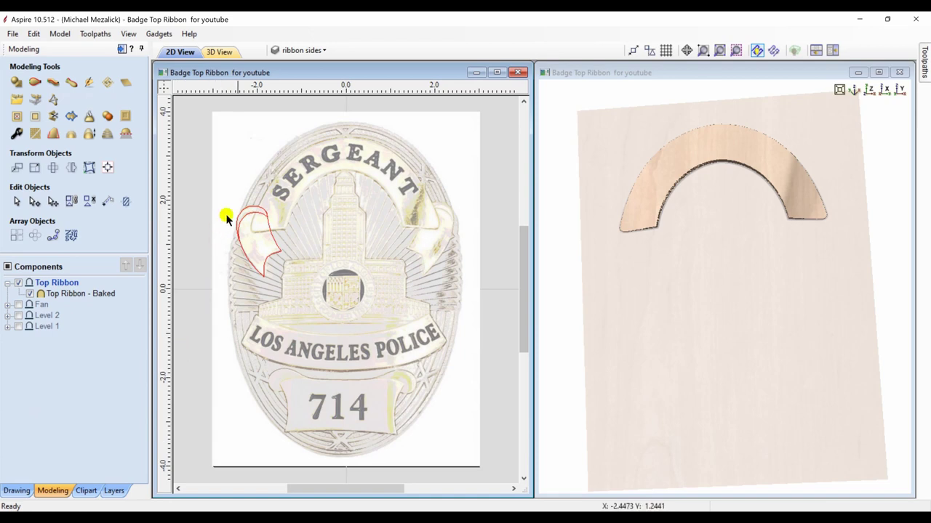
left_click(241, 247)
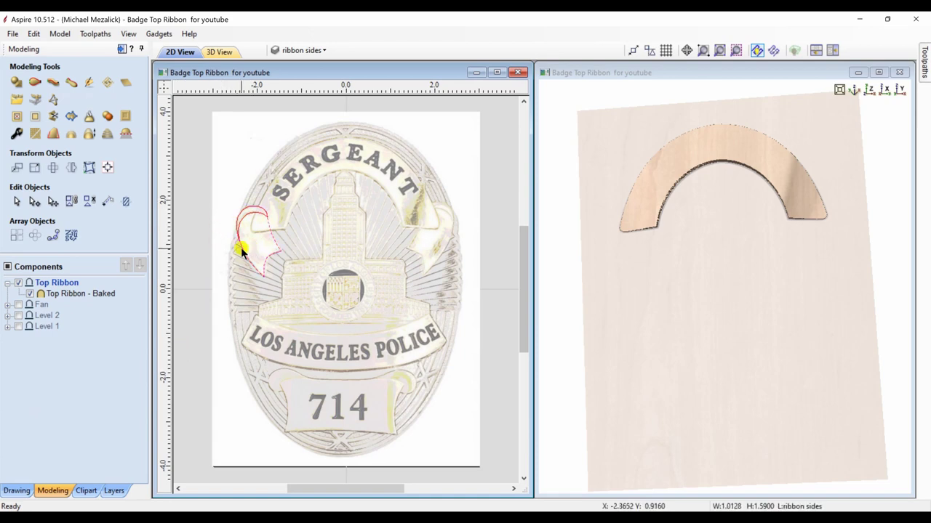
left_click(737, 50)
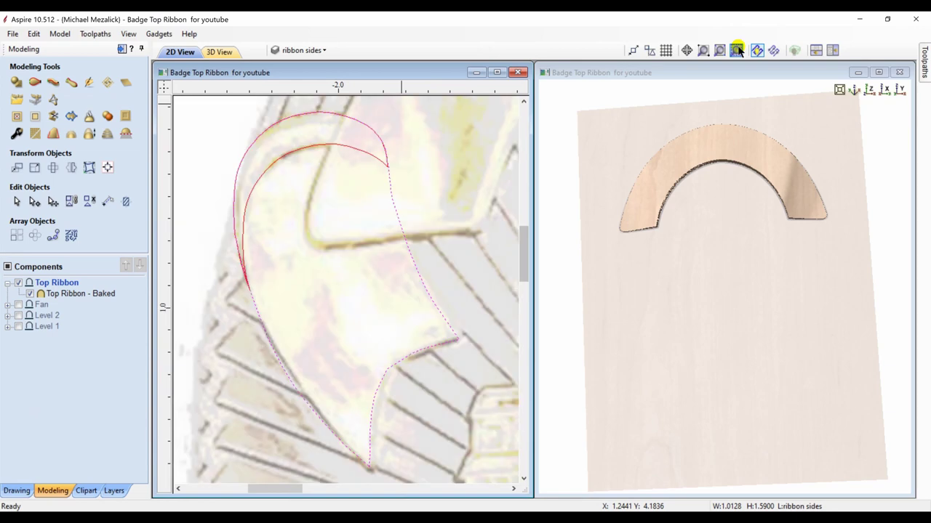
left_click(16, 82)
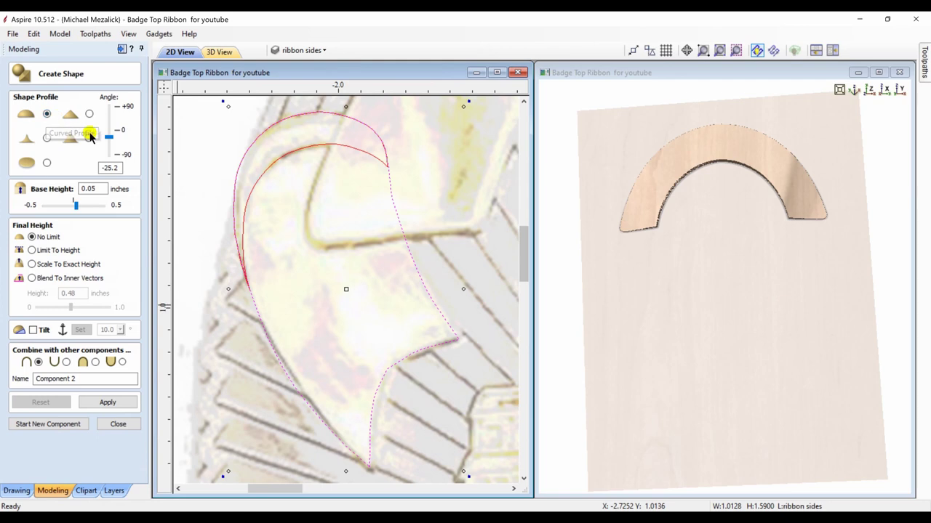
left_click(89, 190)
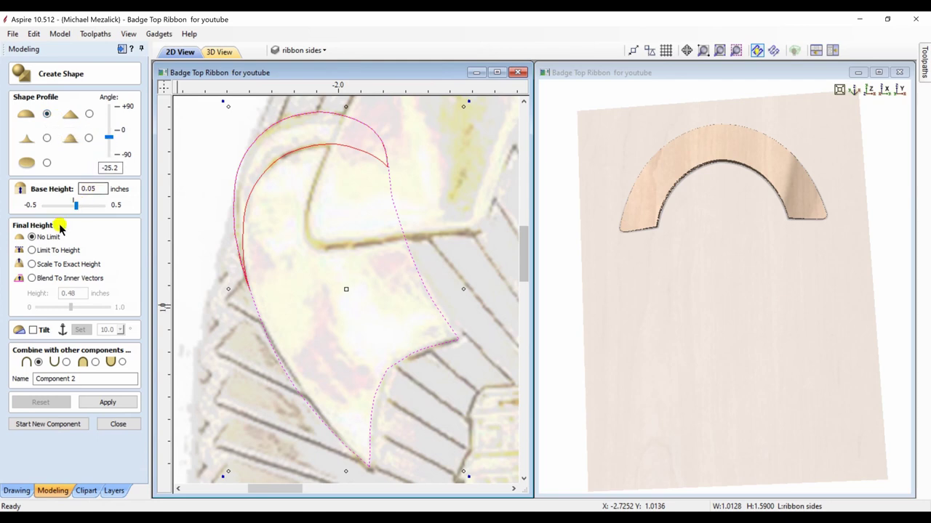
left_click(96, 363)
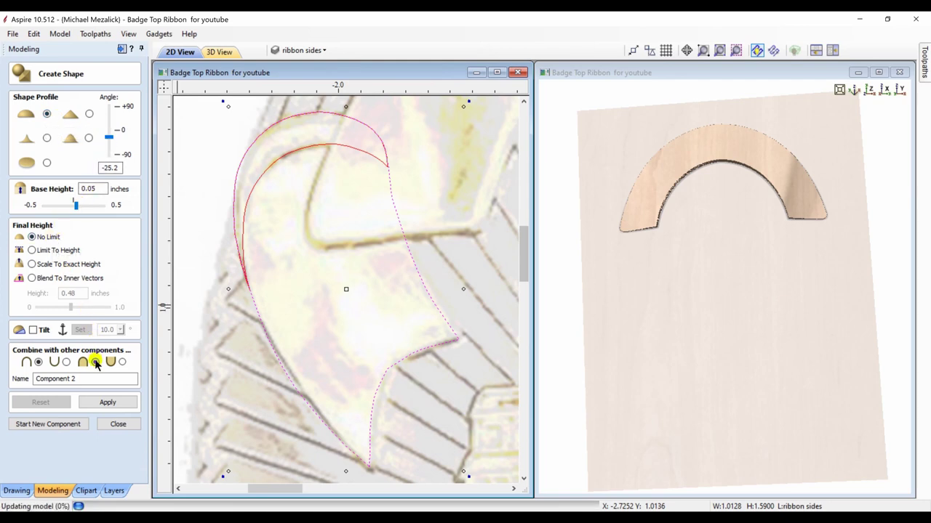
left_click(106, 405)
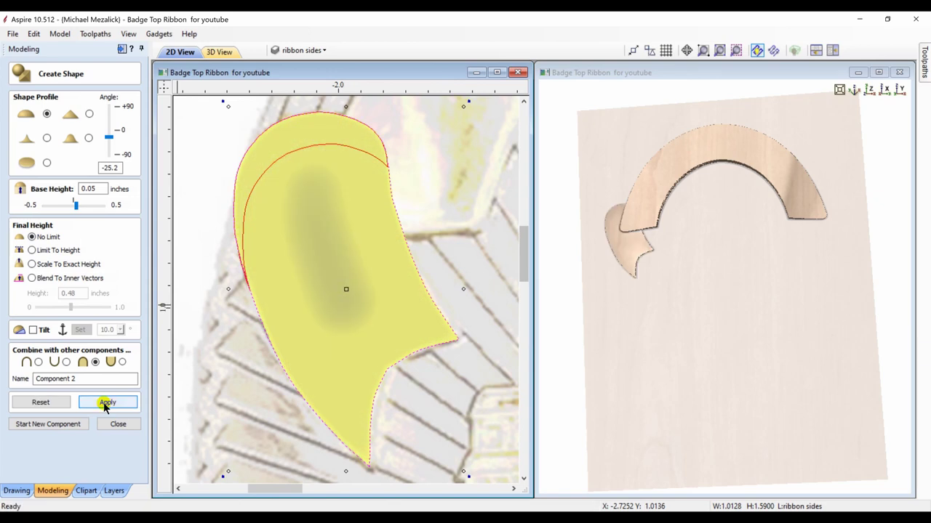
Add the inner curl outline as a separate new shape component.
left_click(56, 425)
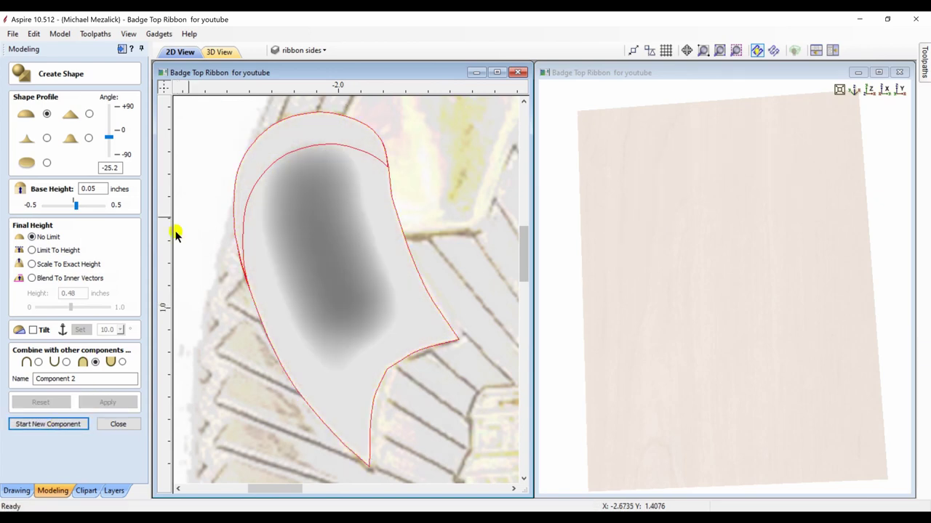
left_click(274, 167)
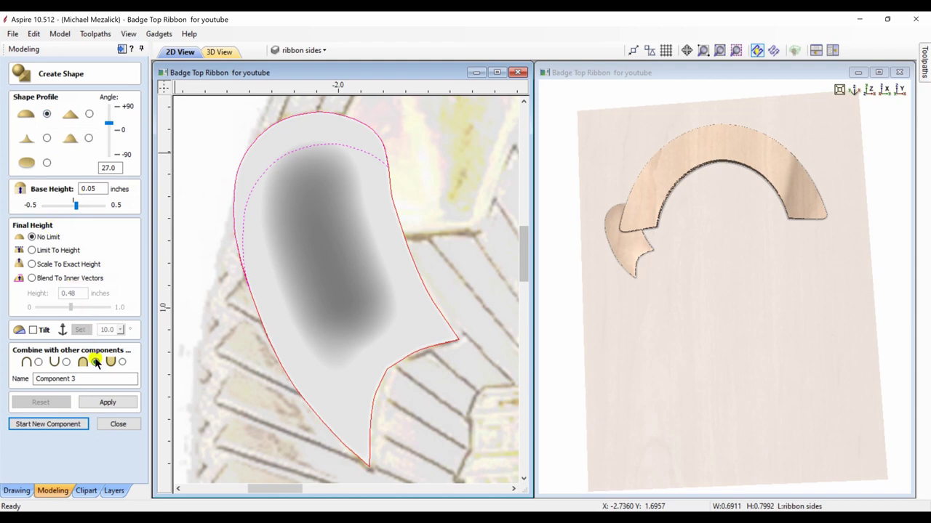
left_click(108, 402)
left_click(116, 424)
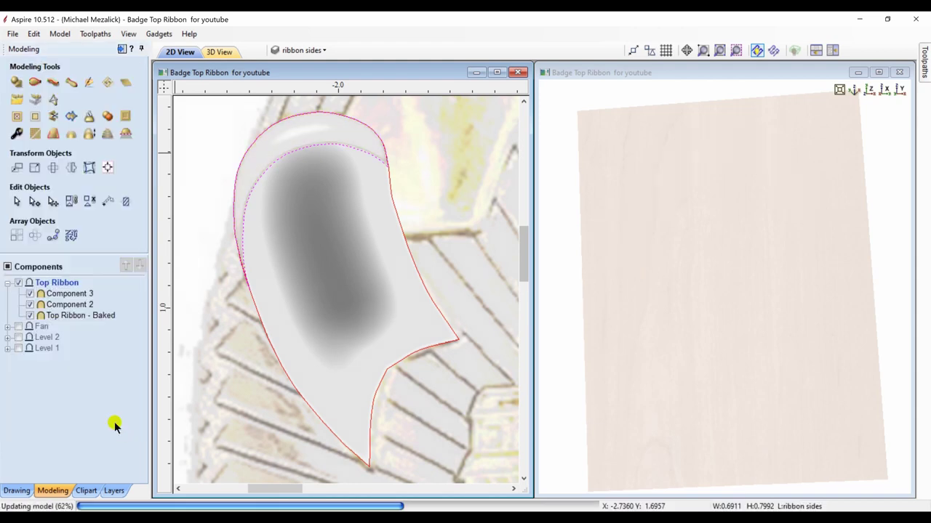
Bake Component 2 and Component 3 together into one tail component.
left_click(80, 305)
left_click(78, 294, "ctrl")
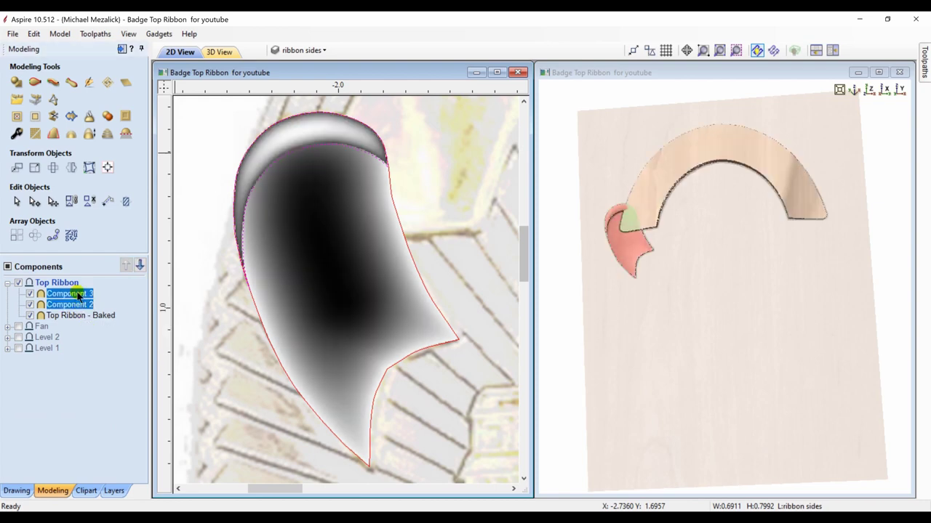
left_click(90, 117)
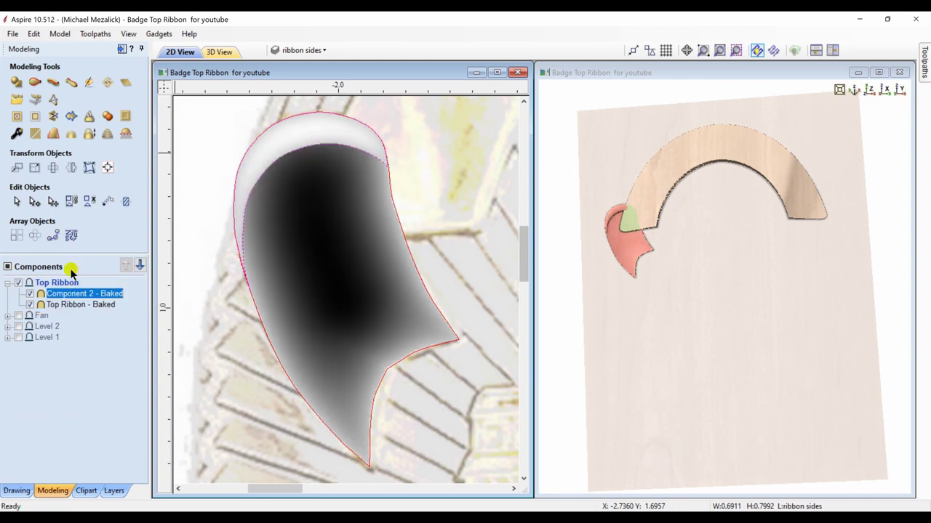
Flip a mirrored copy of the baked tail horizontally about the job center.
left_click(72, 167)
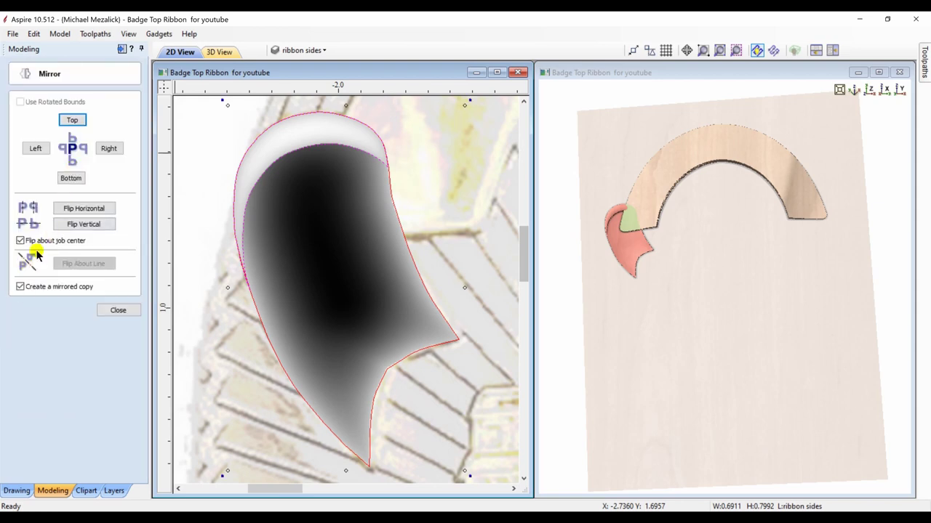
left_click(80, 210)
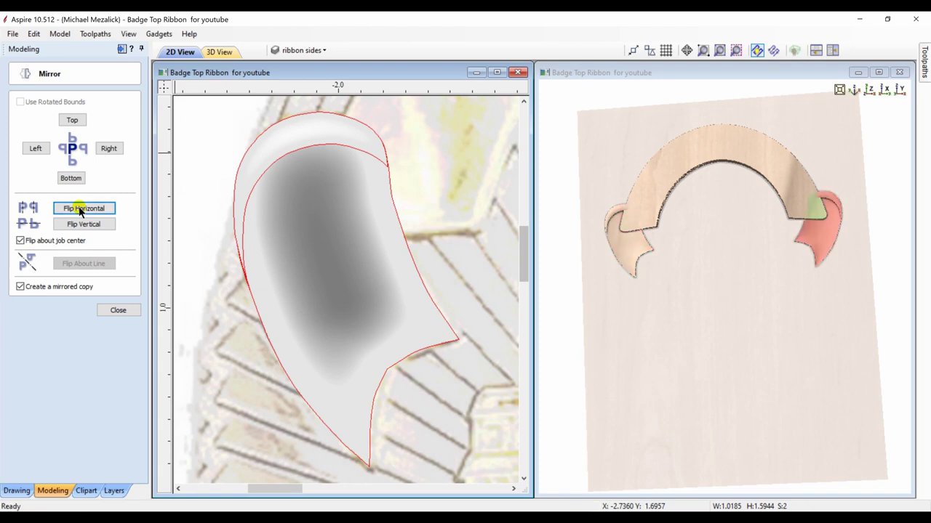
left_click(117, 310)
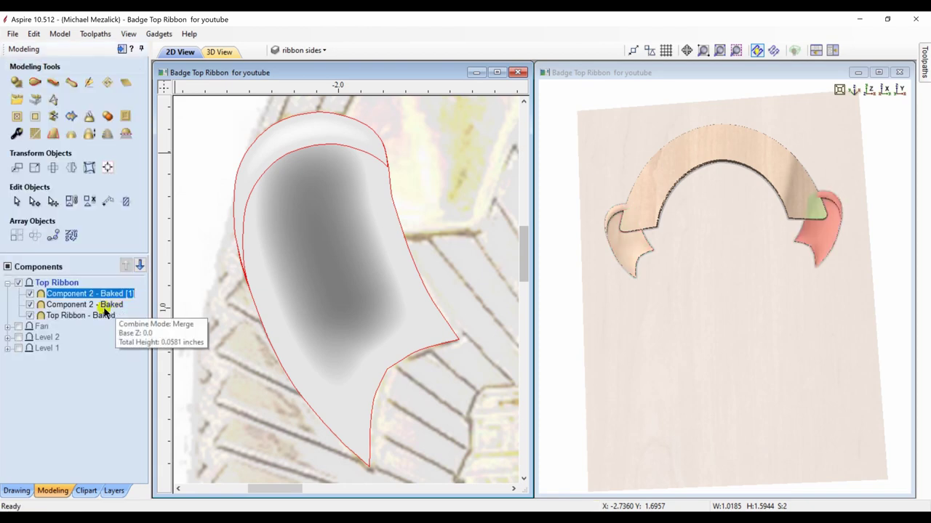
left_click(91, 316)
left_click(205, 250)
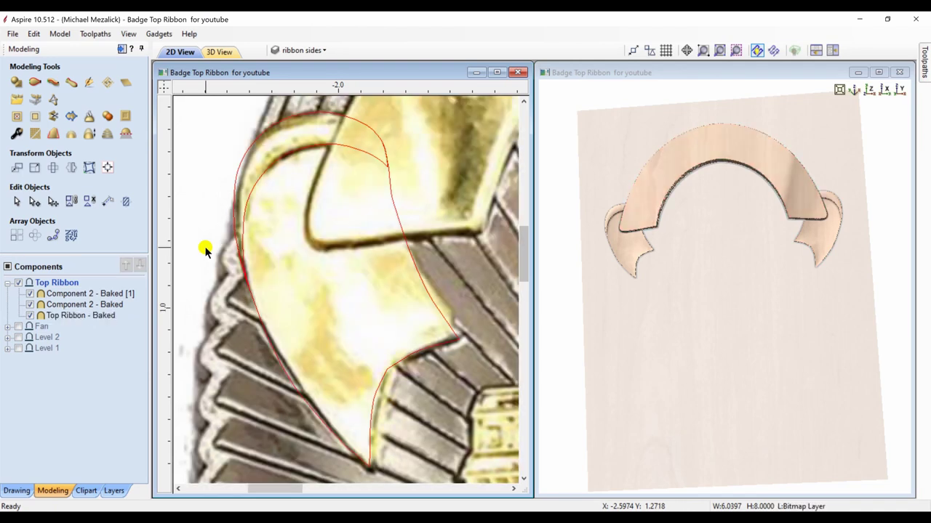
Raise the LOS ANGELES POLICE ribbon vector as a shape capped at 0.48 height.
left_click(720, 51)
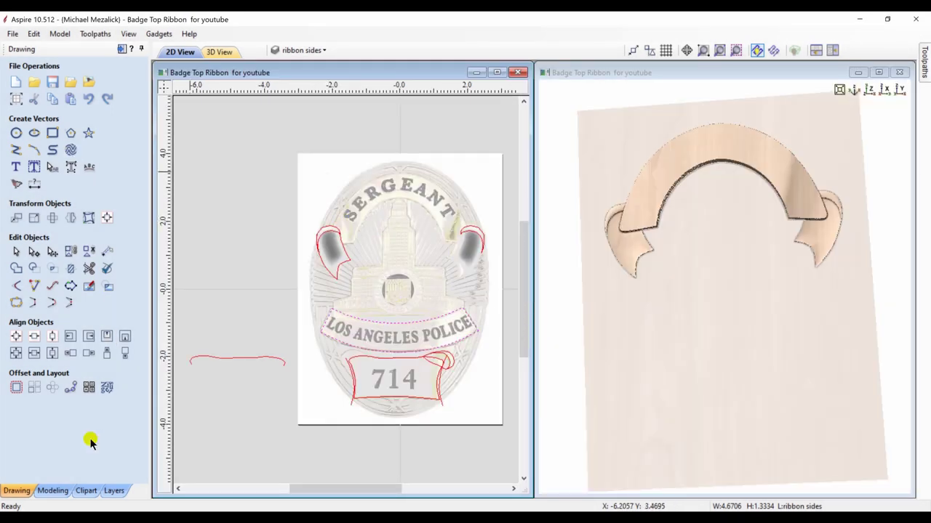
left_click(56, 489)
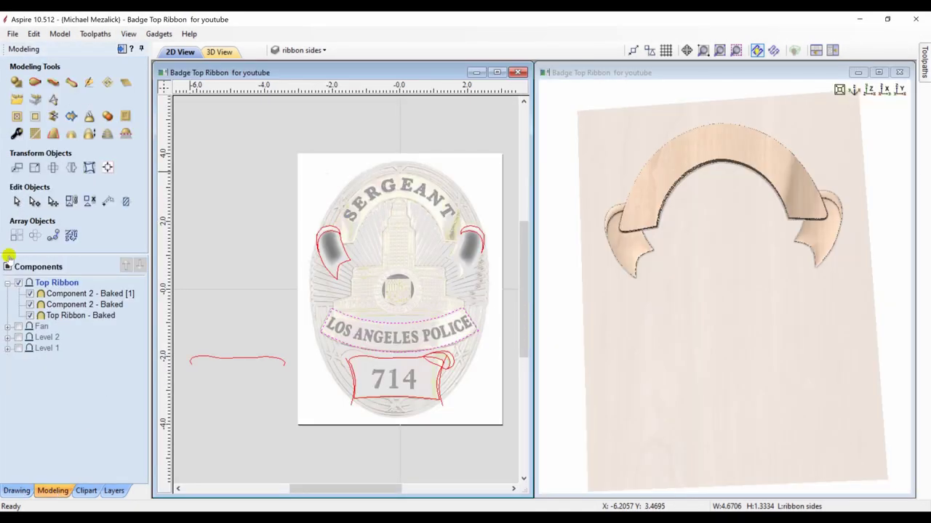
left_click(17, 82)
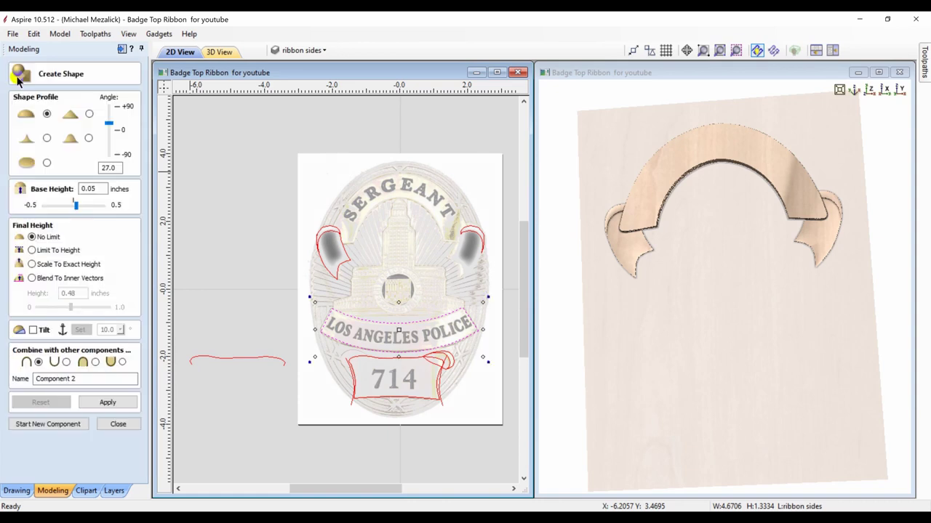
left_click(31, 250)
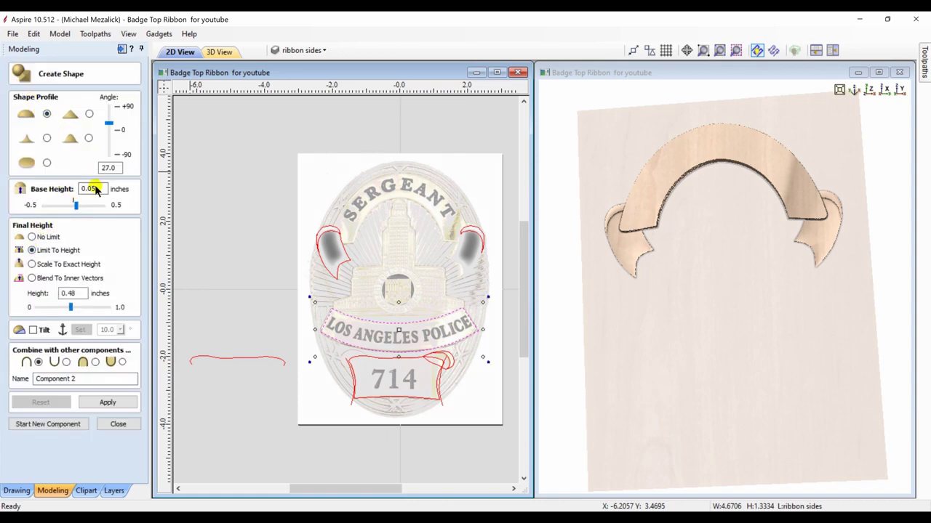
left_click(108, 402)
left_click(117, 424)
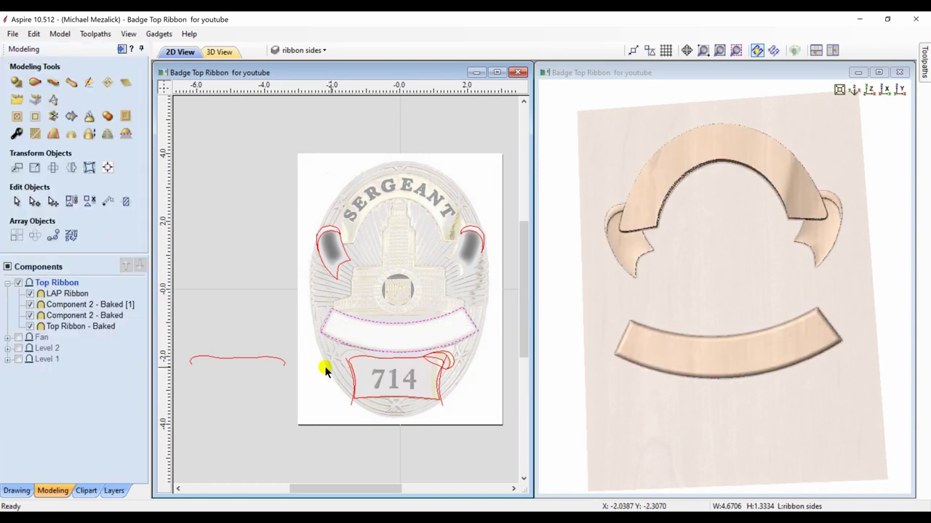
Sweep the small left profile curve along the 714 ribbon's two edge rails.
left_click(378, 358)
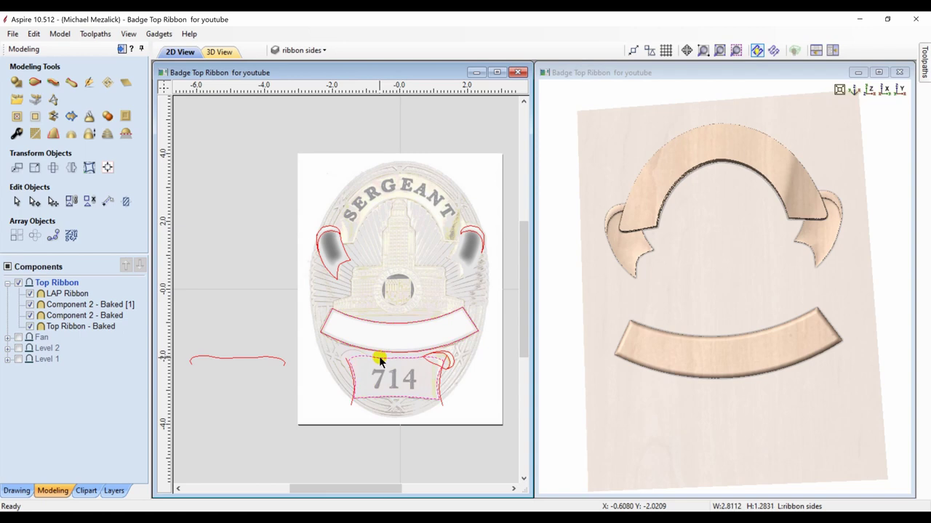
key("Escape")
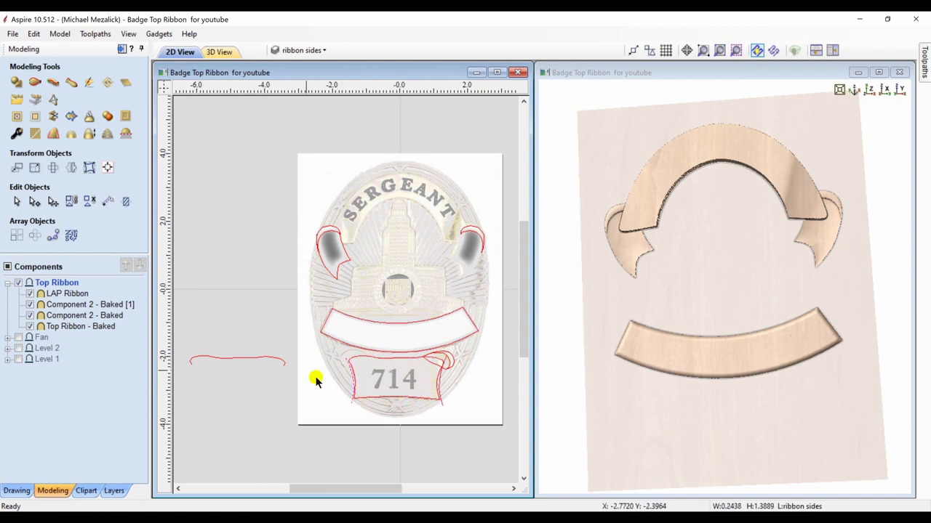
left_click(284, 360)
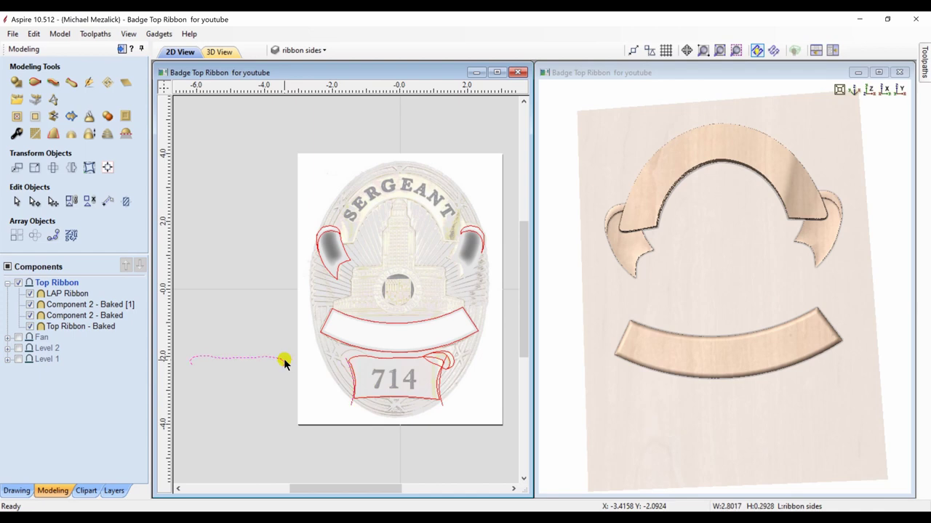
left_click(349, 405)
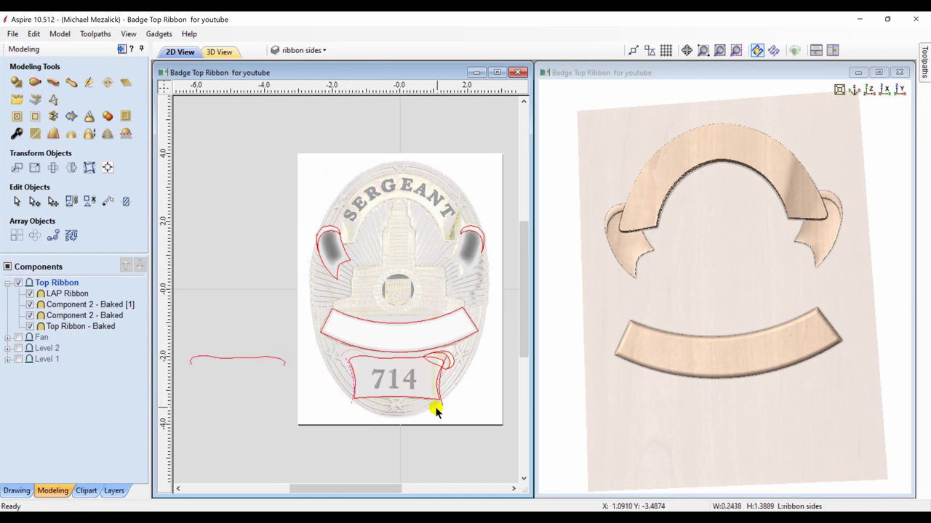
left_click(35, 82)
left_click(87, 110)
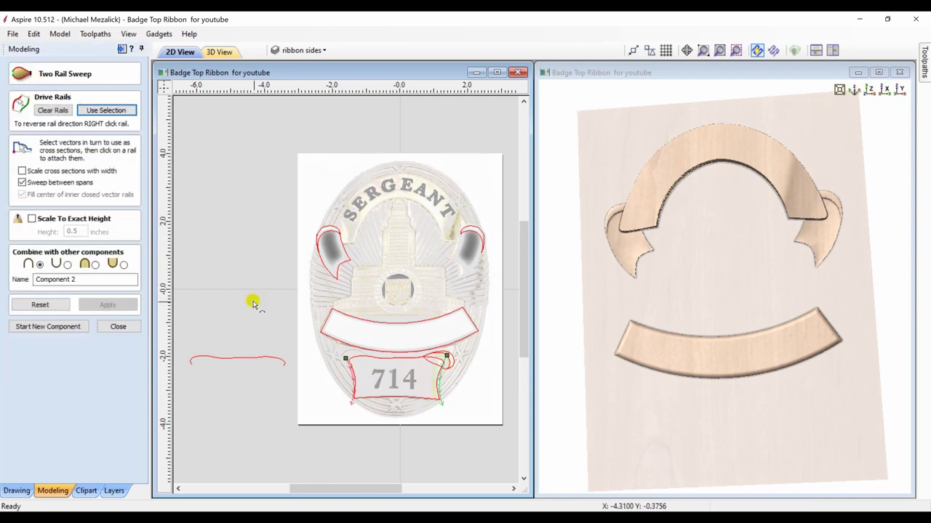
left_click(262, 360)
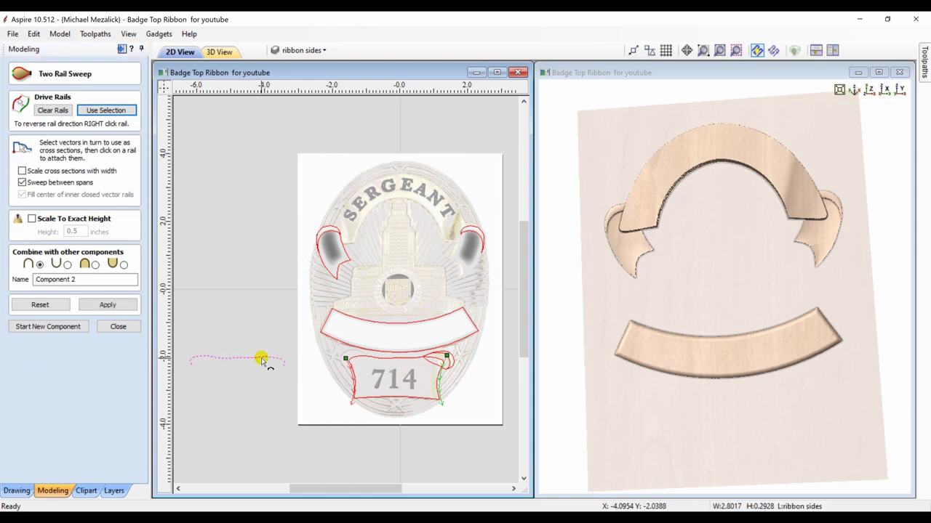
left_click(116, 306)
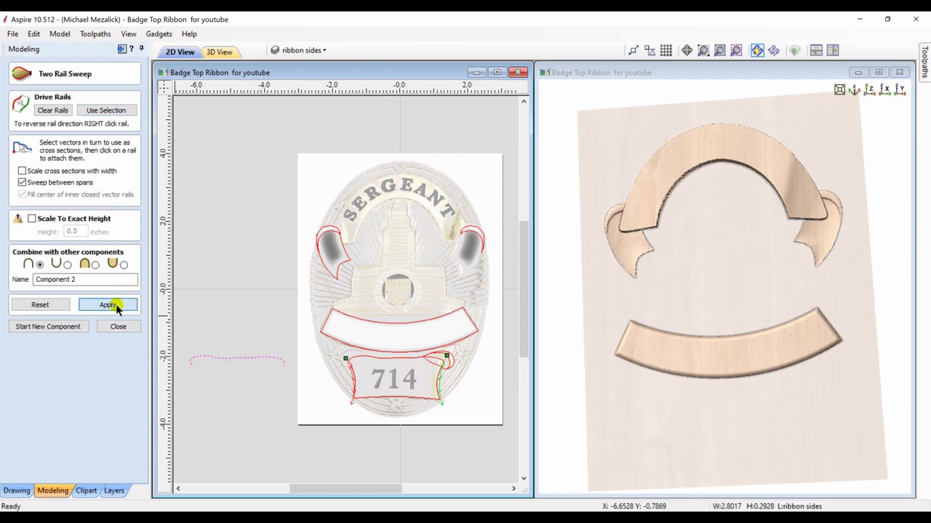
Tilt the 3D view to check the sweep, confirm it, and select the swept ribbon component.
left_click(716, 482)
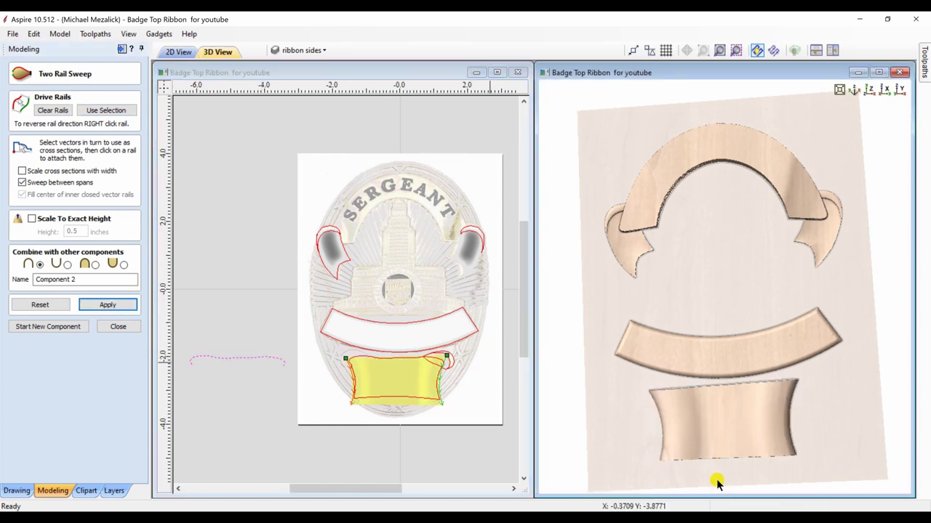
left_click_drag(717, 482, 723, 450)
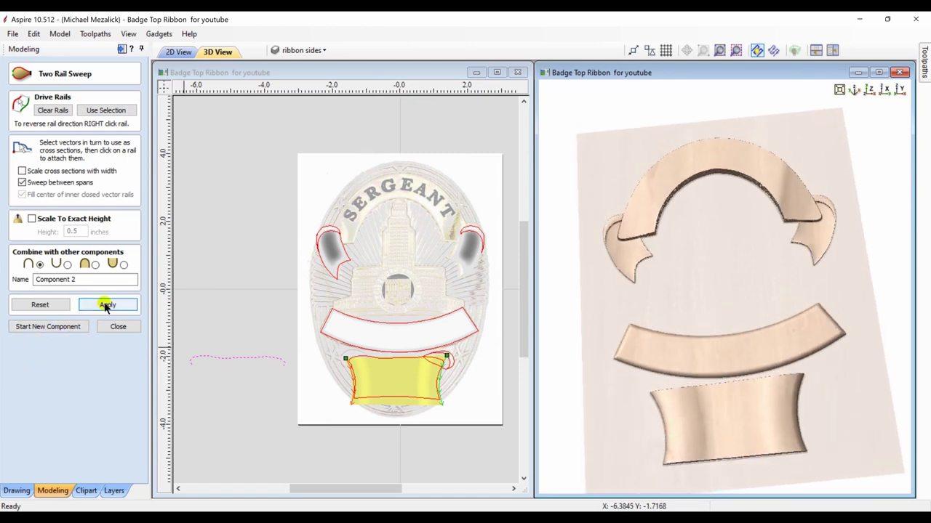
left_click(118, 326)
left_click(404, 399)
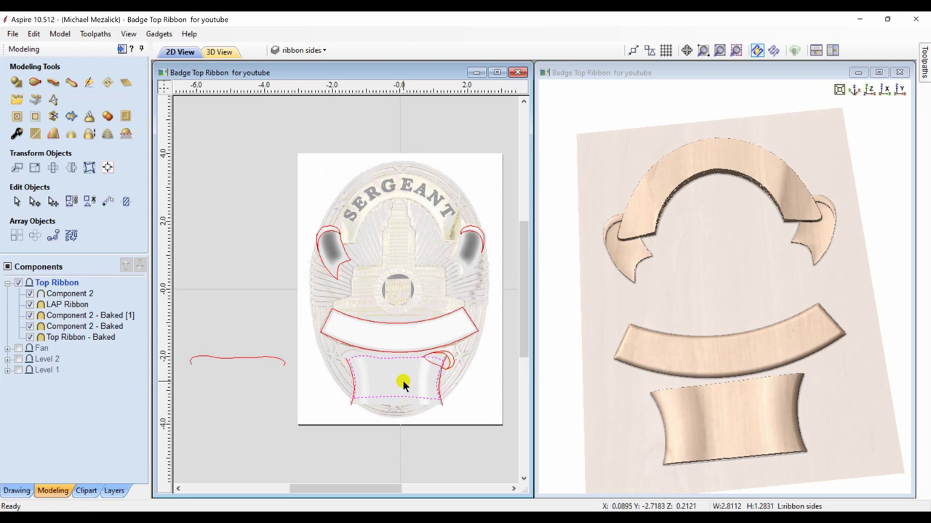
left_click(401, 378)
left_click(35, 117)
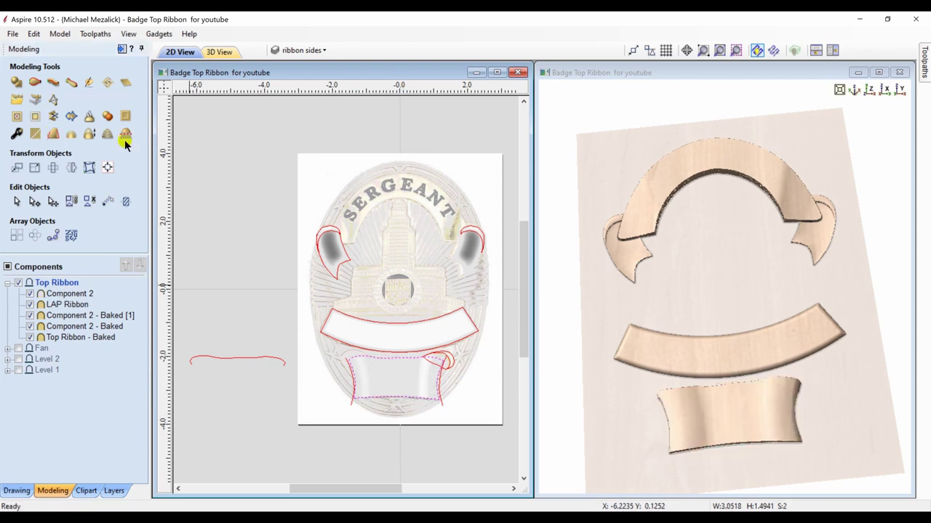
Shape the curl outline at angle -55.8 with No Limit and base height 0.21.
left_click(438, 362)
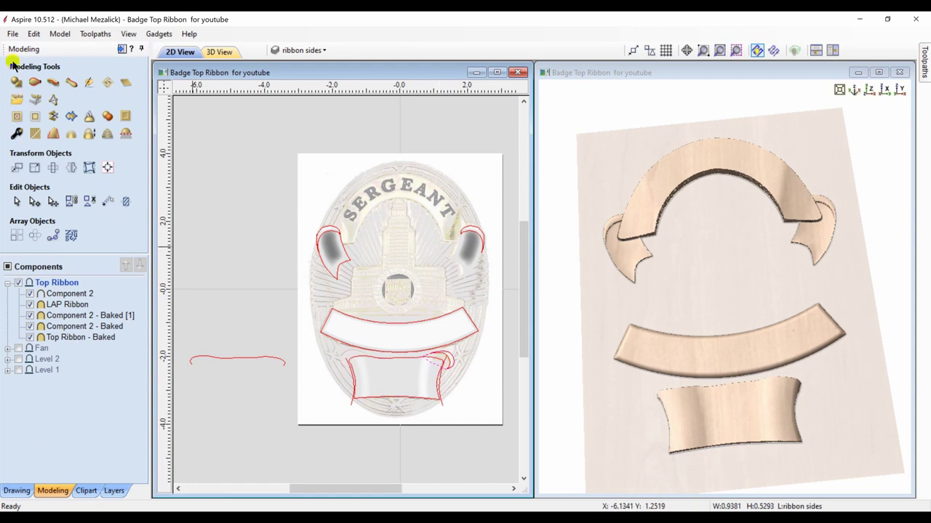
left_click(16, 81)
left_click_drag(108, 125, 109, 139)
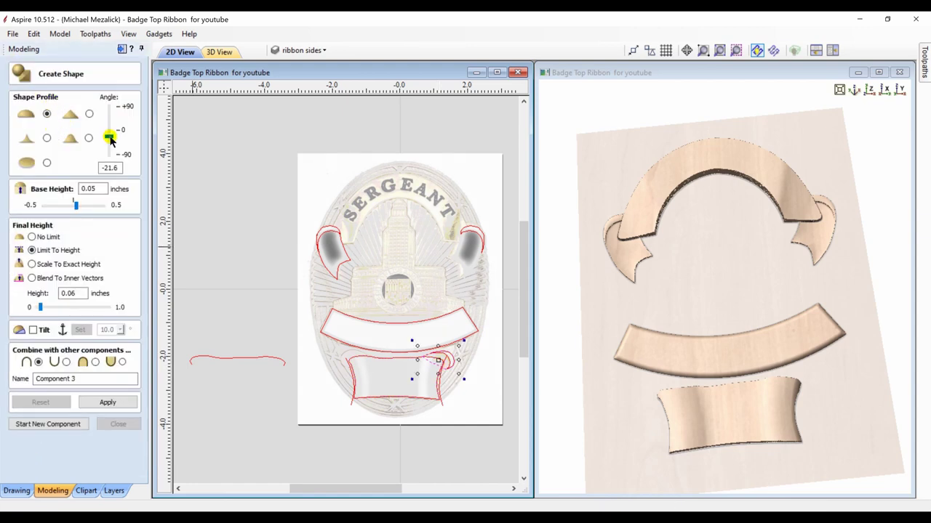
left_click(95, 362)
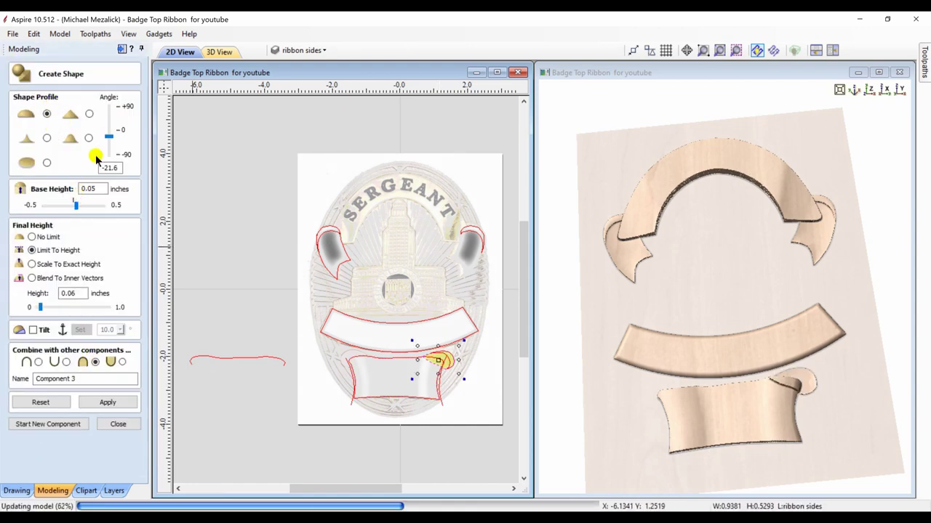
left_click(32, 237)
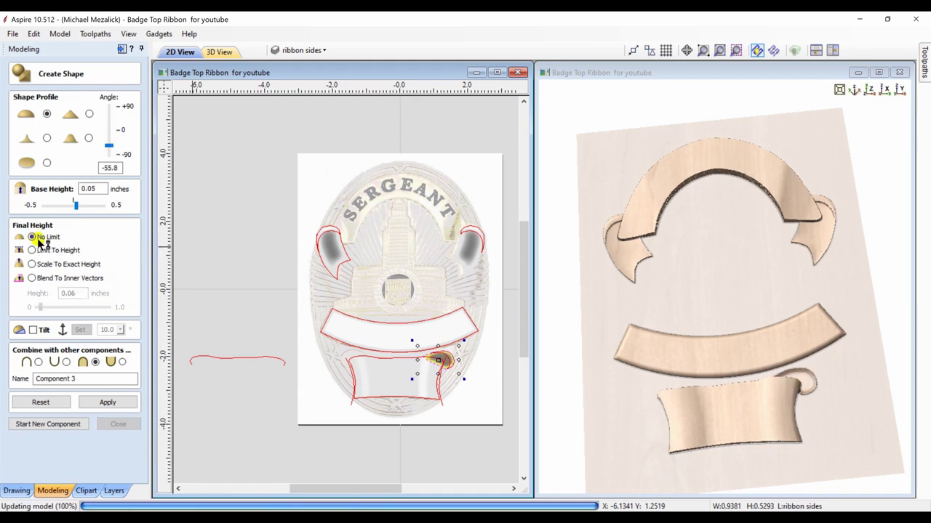
left_click_drag(76, 205, 87, 206)
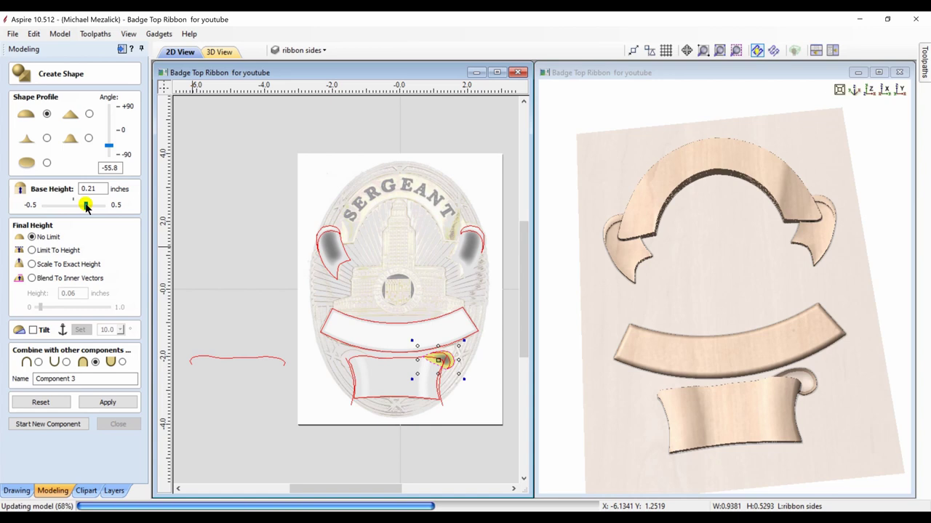
Add the second curl piece as a new component at angle 46.8.
left_click(45, 424)
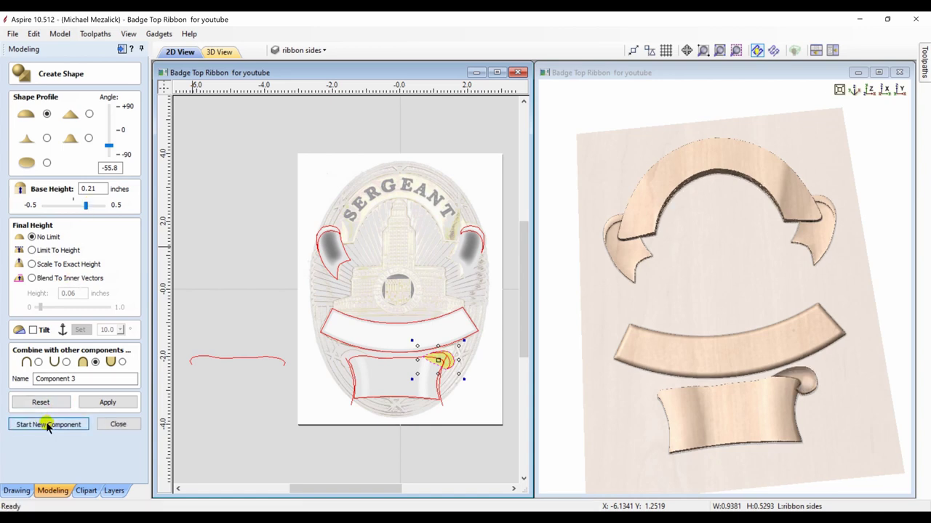
left_click(446, 360)
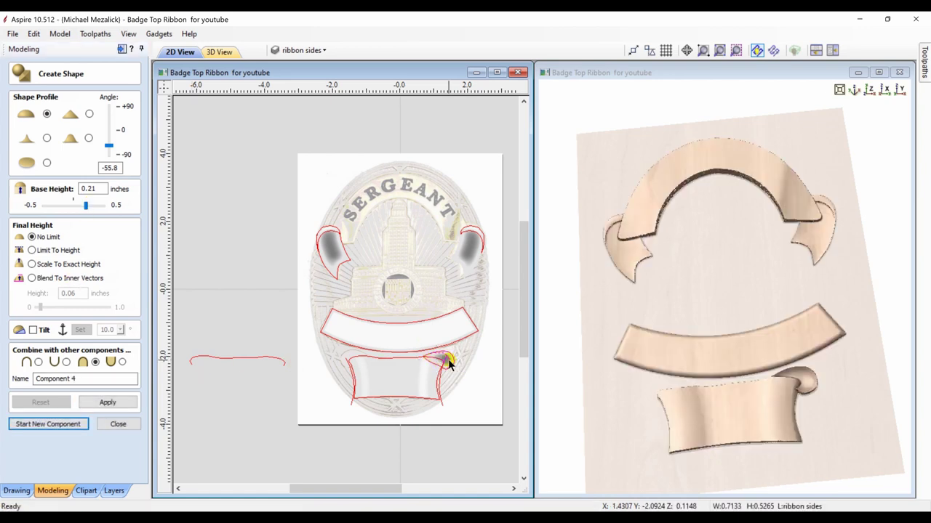
left_click_drag(108, 146, 108, 122)
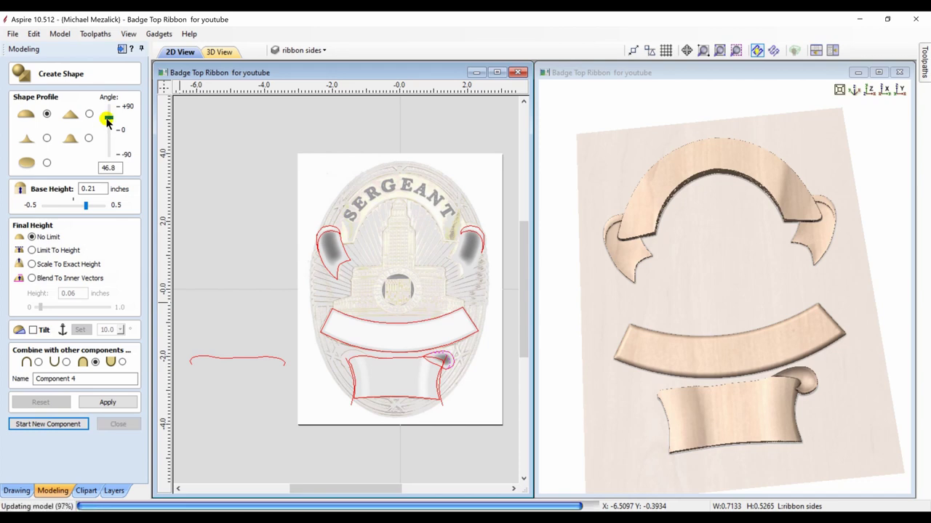
left_click(103, 400)
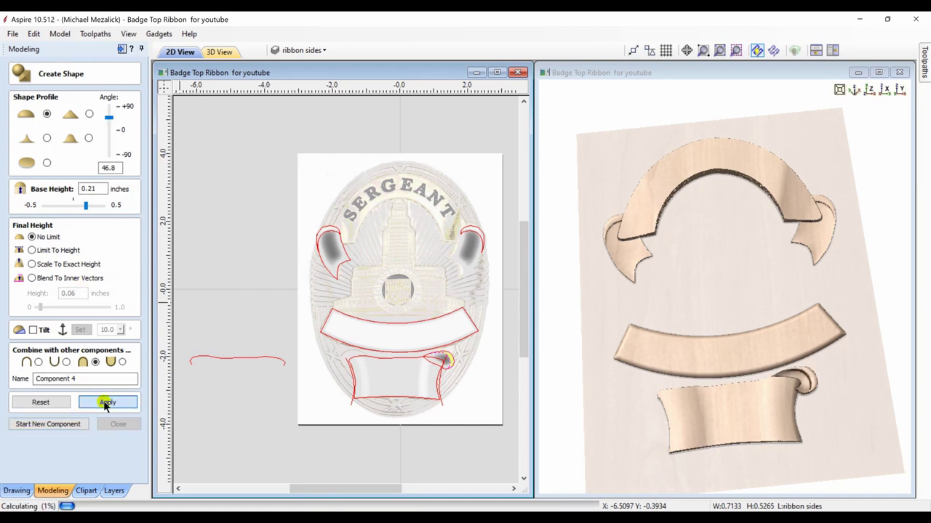
left_click(116, 426)
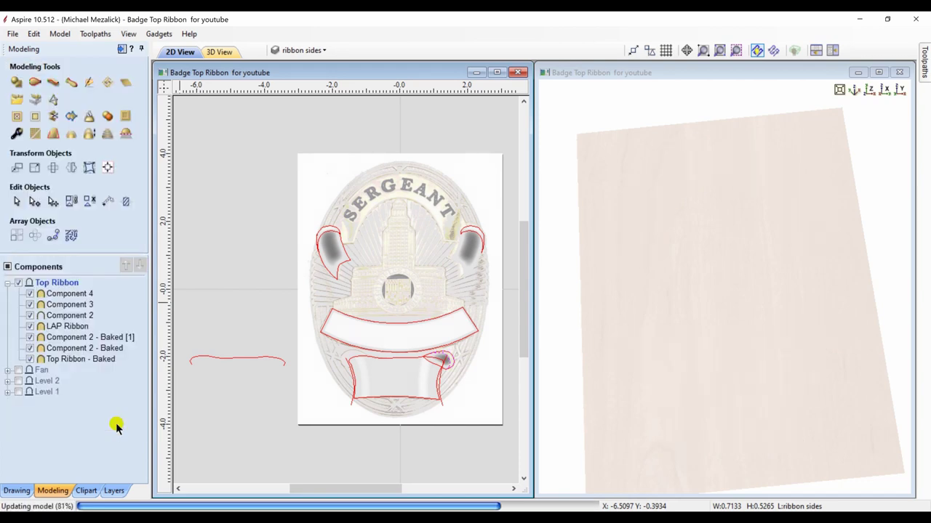
Bake the two curl pieces into one component and set its shape height to 0.15.
left_click(88, 117)
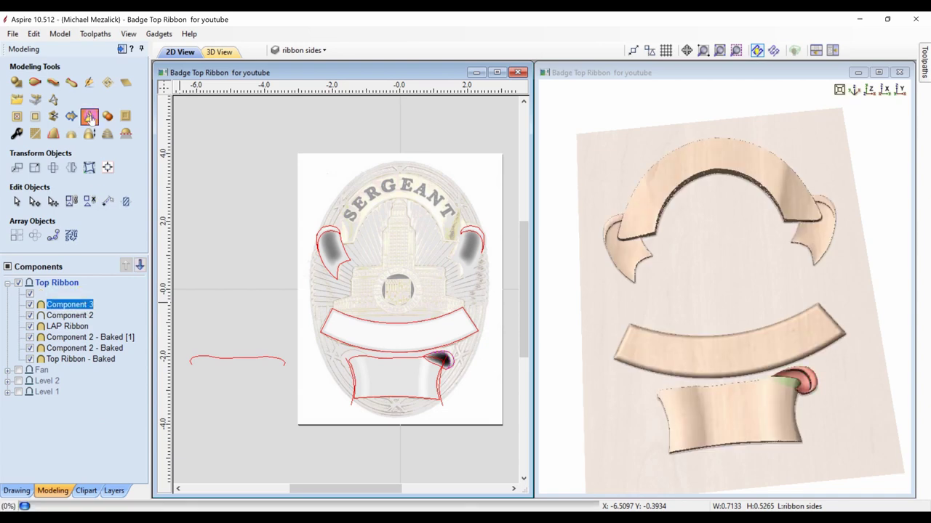
left_click(84, 293)
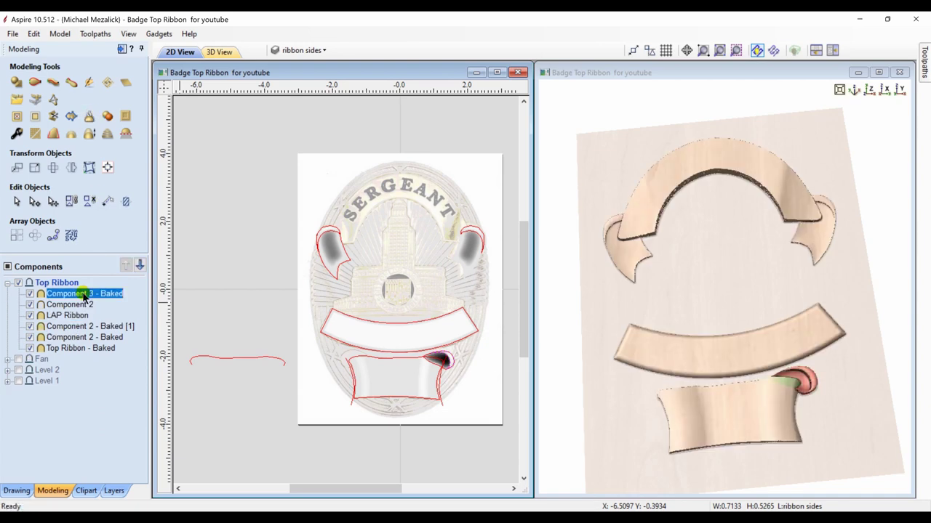
left_click(16, 133)
left_click_drag(53, 168, 49, 169)
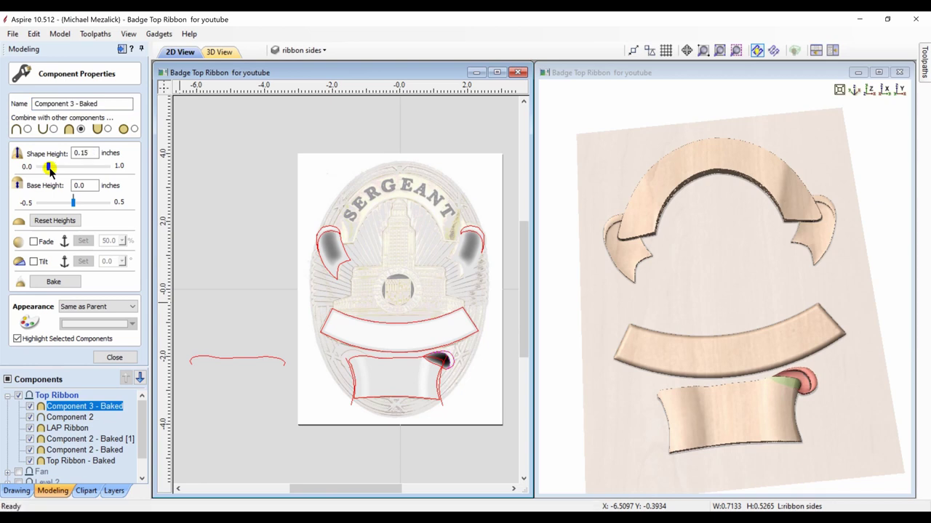
left_click(114, 357)
Mirror a horizontal copy of the baked curl onto the lower ribbon's left end.
left_click(62, 161)
left_click(82, 209)
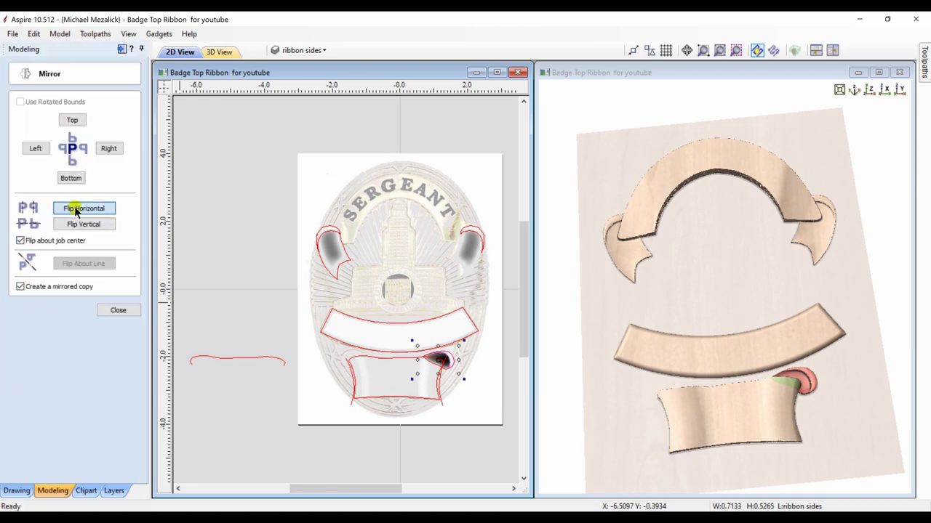
left_click(736, 50)
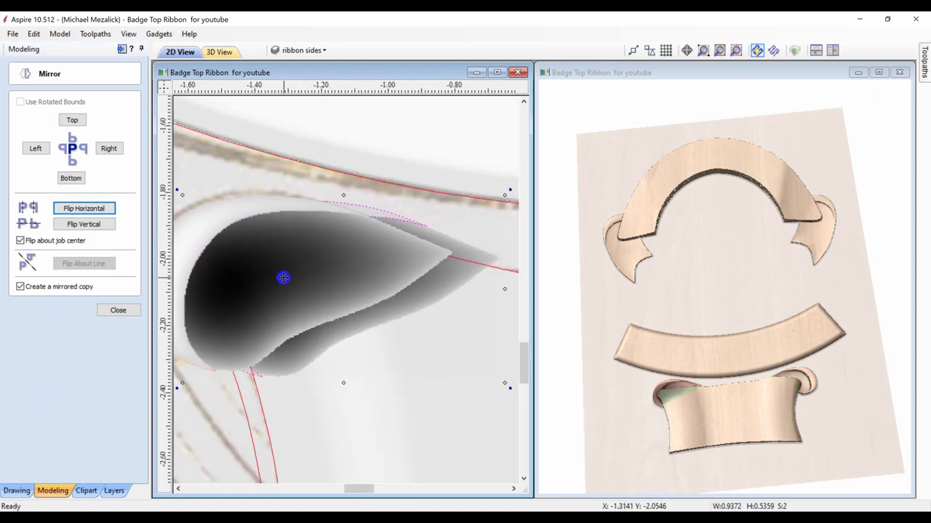
left_click(465, 187)
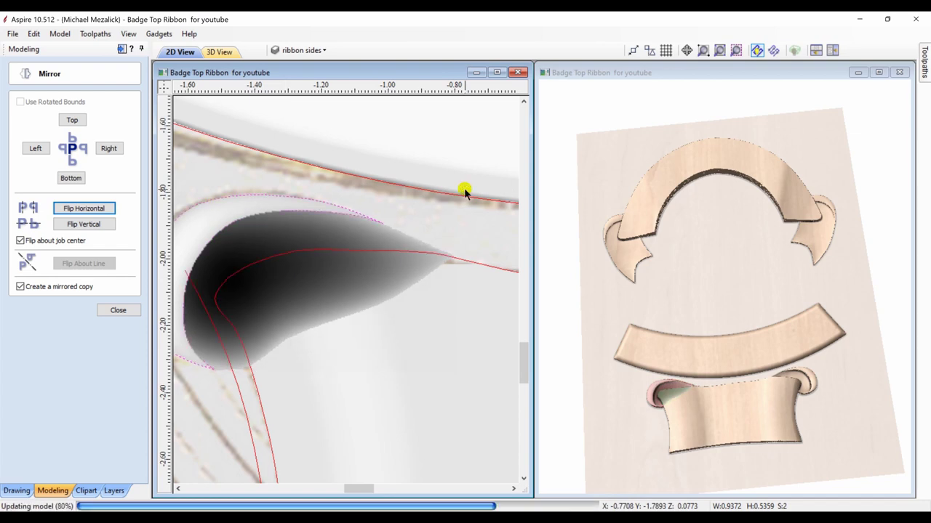
left_click(718, 50)
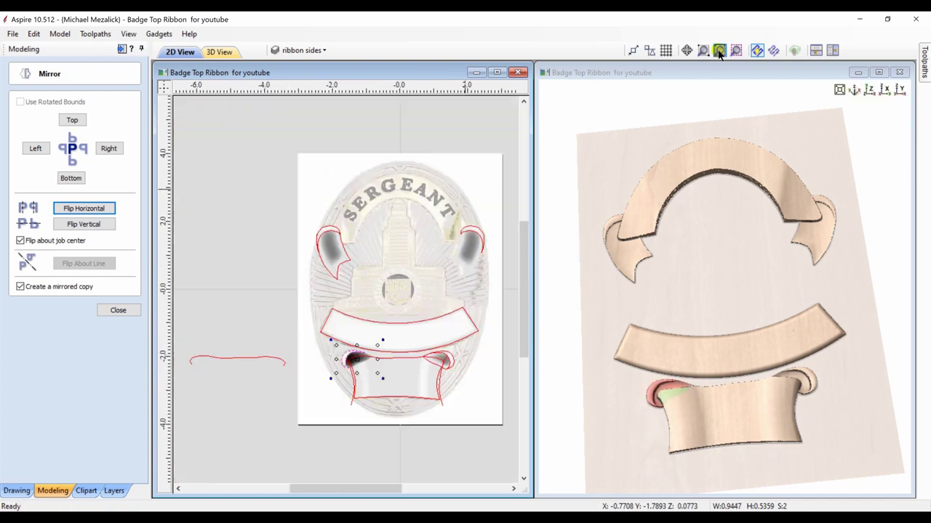
left_click(245, 259)
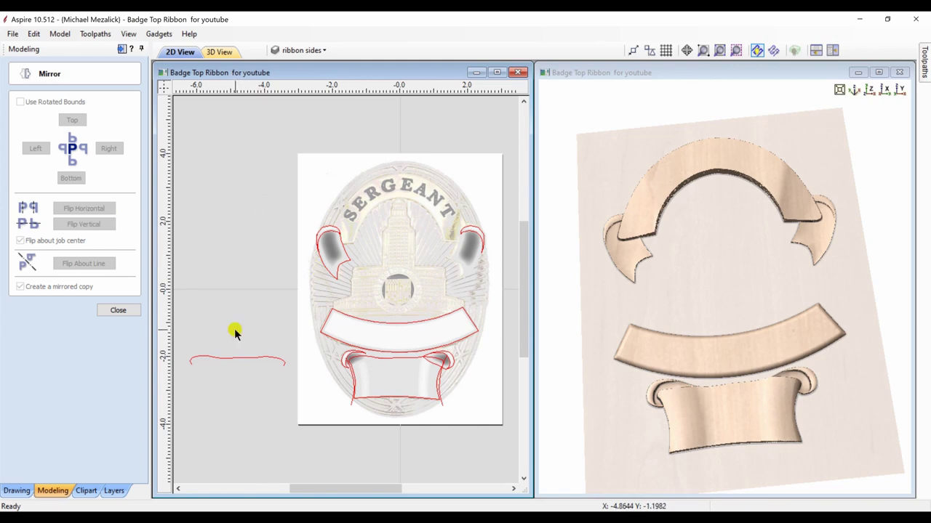
left_click(121, 312)
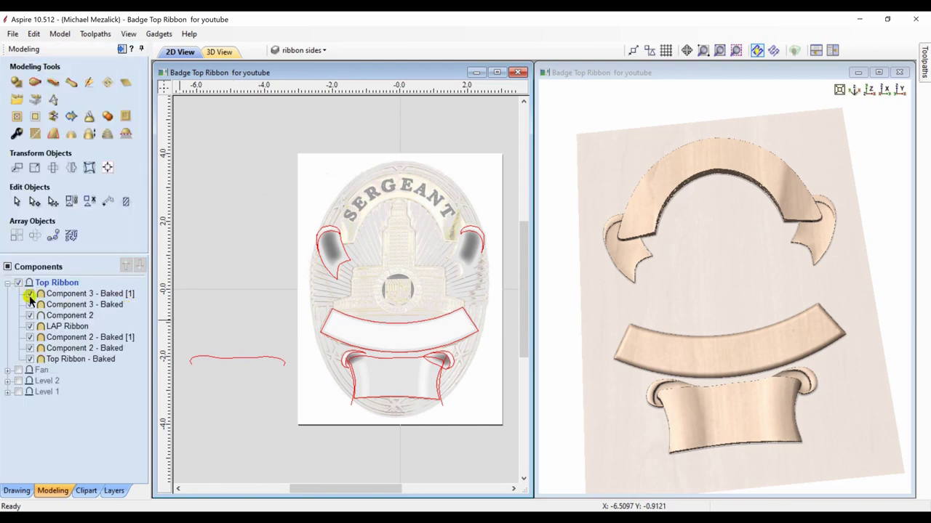
Turn off the ribbon sides layer, then tick Fan, Level 2 and Level 1 components.
left_click(114, 492)
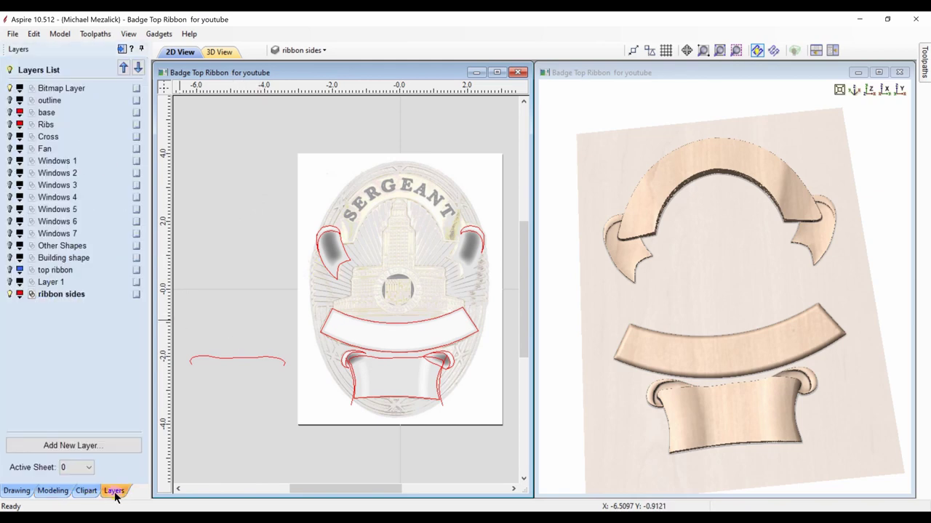
left_click(10, 294)
left_click(50, 491)
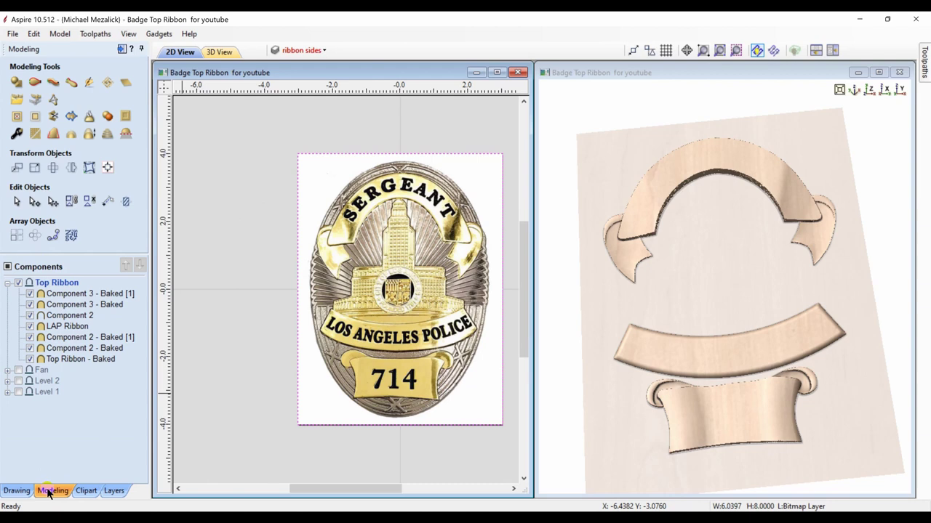
left_click(18, 371)
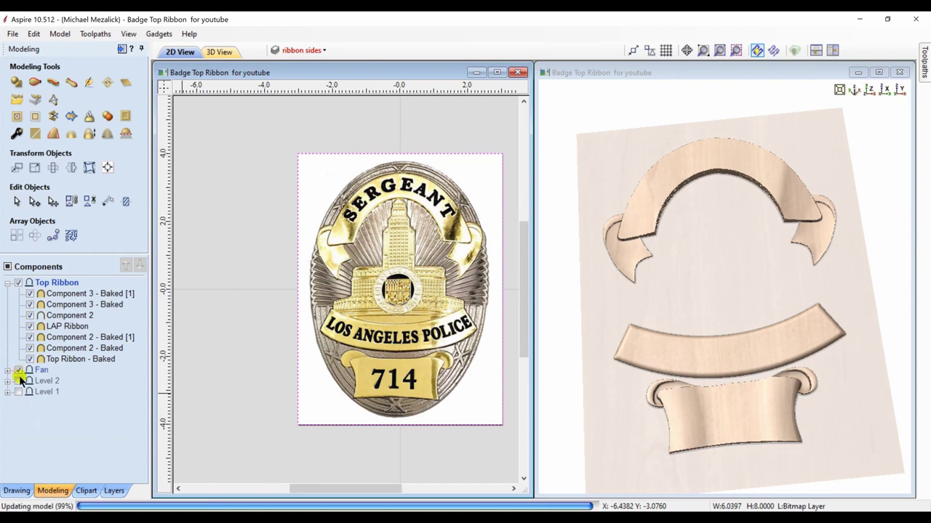
left_click(18, 381)
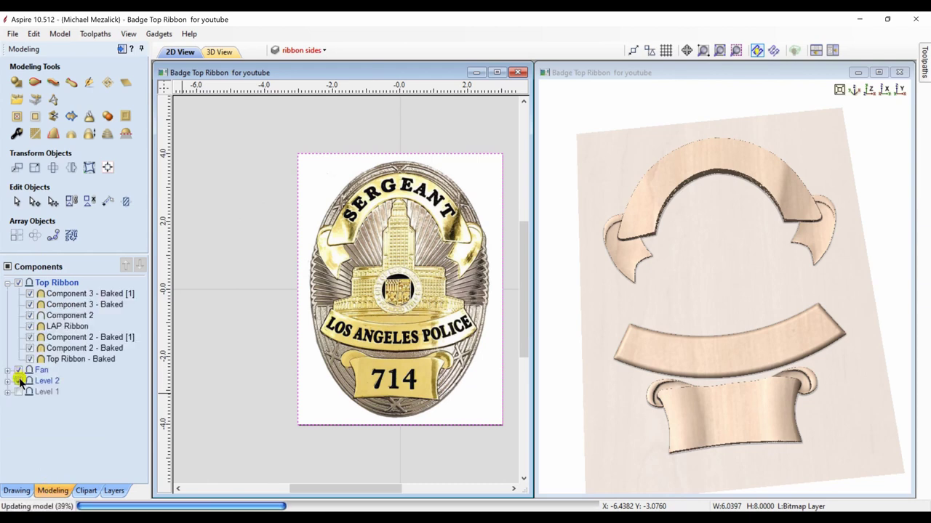
left_click(18, 392)
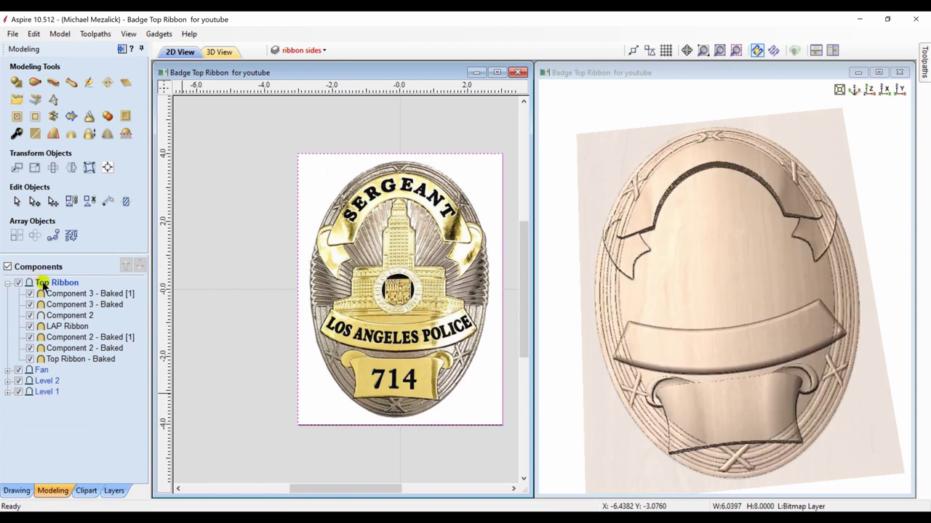
Switch the 3D view to the top (Z) view of the badge relief.
left_click(840, 88)
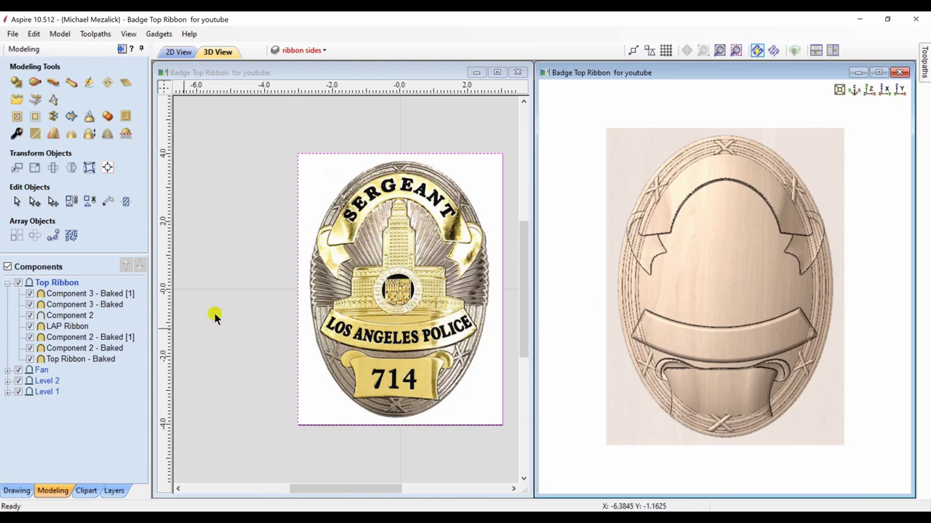